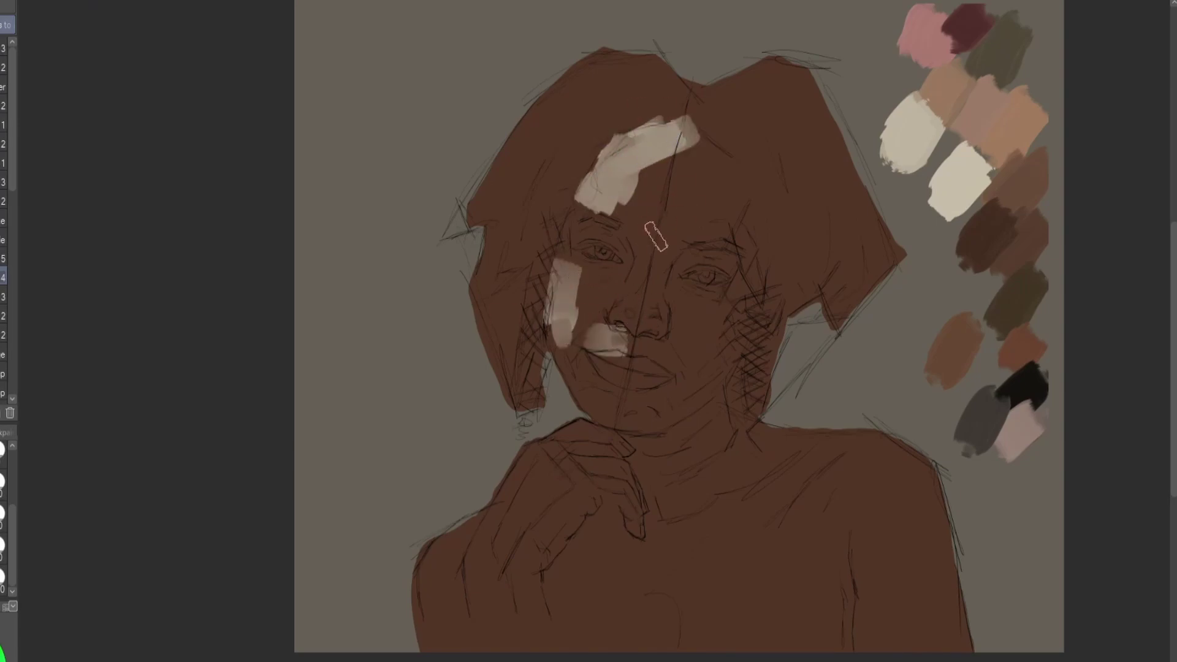
# Block in pale beige highlights on the forehead, brow area, upper chest, hand, forearm and chin
pyautogui.moveTo(651, 231)
pyautogui.mouseDown()
pyautogui.moveTo(662, 159)
pyautogui.moveTo(631, 202)
pyautogui.mouseUp()
pyautogui.moveTo(595, 527); pyautogui.dragTo(705, 539)
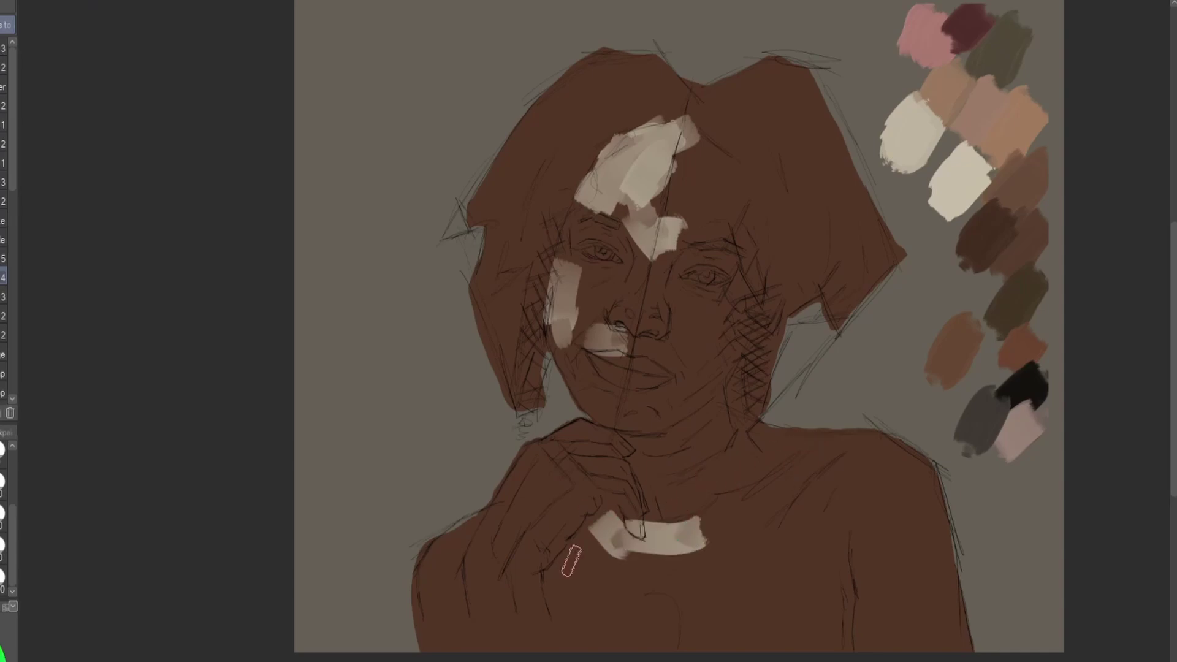
pyautogui.moveTo(567, 561); pyautogui.dragTo(610, 508)
pyautogui.moveTo(531, 433)
pyautogui.mouseDown()
pyautogui.moveTo(519, 478)
pyautogui.moveTo(447, 548)
pyautogui.moveTo(424, 605)
pyautogui.moveTo(505, 483)
pyautogui.moveTo(471, 575)
pyautogui.moveTo(447, 546)
pyautogui.mouseUp()
pyautogui.moveTo(572, 472)
pyautogui.mouseDown()
pyautogui.moveTo(529, 534)
pyautogui.moveTo(484, 549)
pyautogui.moveTo(531, 526)
pyautogui.moveTo(567, 487)
pyautogui.moveTo(557, 426)
pyautogui.moveTo(564, 445)
pyautogui.moveTo(550, 447)
pyautogui.moveTo(573, 445)
pyautogui.mouseUp()
pyautogui.moveTo(591, 386); pyautogui.dragTo(626, 389)
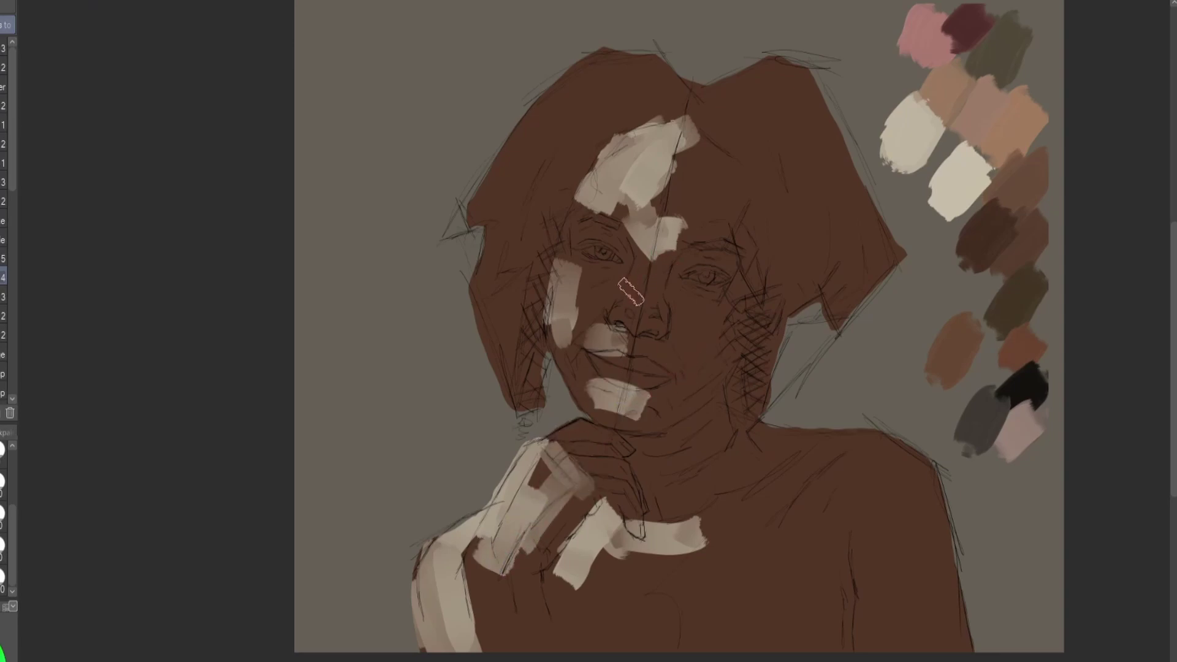
# Paint pale highlights down the nose bridge, across the inner brow and on both cheeks
pyautogui.moveTo(665, 224); pyautogui.dragTo(625, 328)
pyautogui.moveTo(588, 273); pyautogui.dragTo(573, 322)
pyautogui.moveTo(634, 199); pyautogui.dragTo(695, 233)
pyautogui.moveTo(690, 334); pyautogui.dragTo(705, 355)
pyautogui.moveTo(677, 306); pyautogui.dragTo(705, 341)
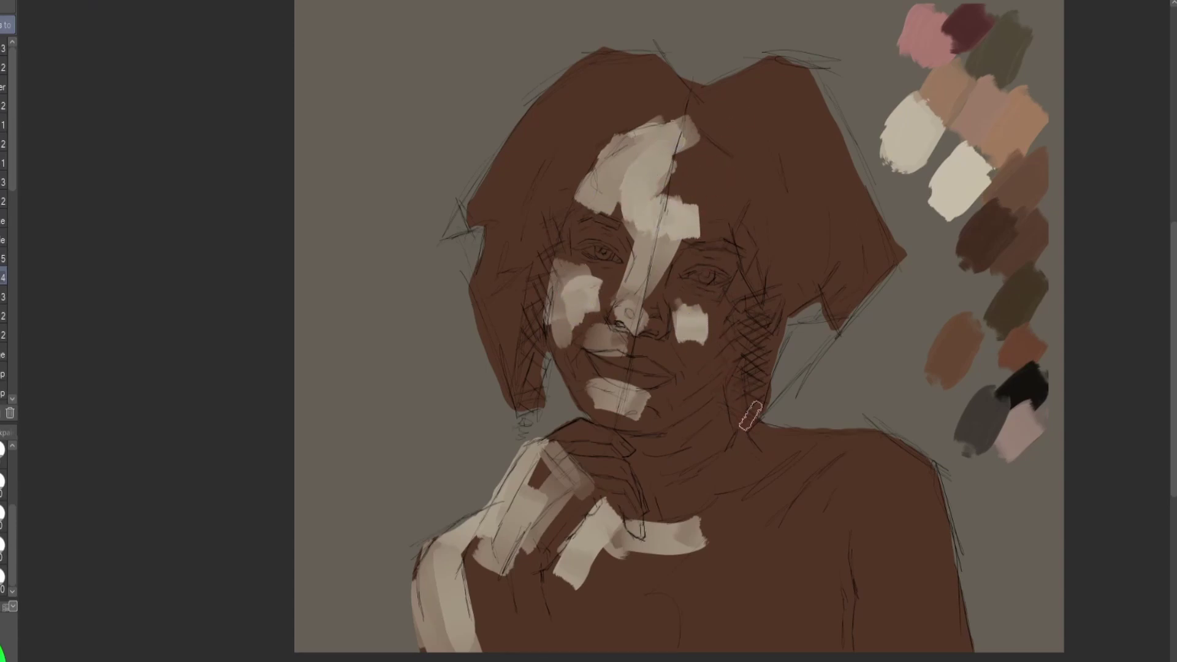
# Extend the pale highlight on the chest and add highlight strokes to the far upper arm and collarbone
pyautogui.moveTo(619, 533); pyautogui.dragTo(576, 619)
pyautogui.moveTo(861, 521); pyautogui.dragTo(876, 643)
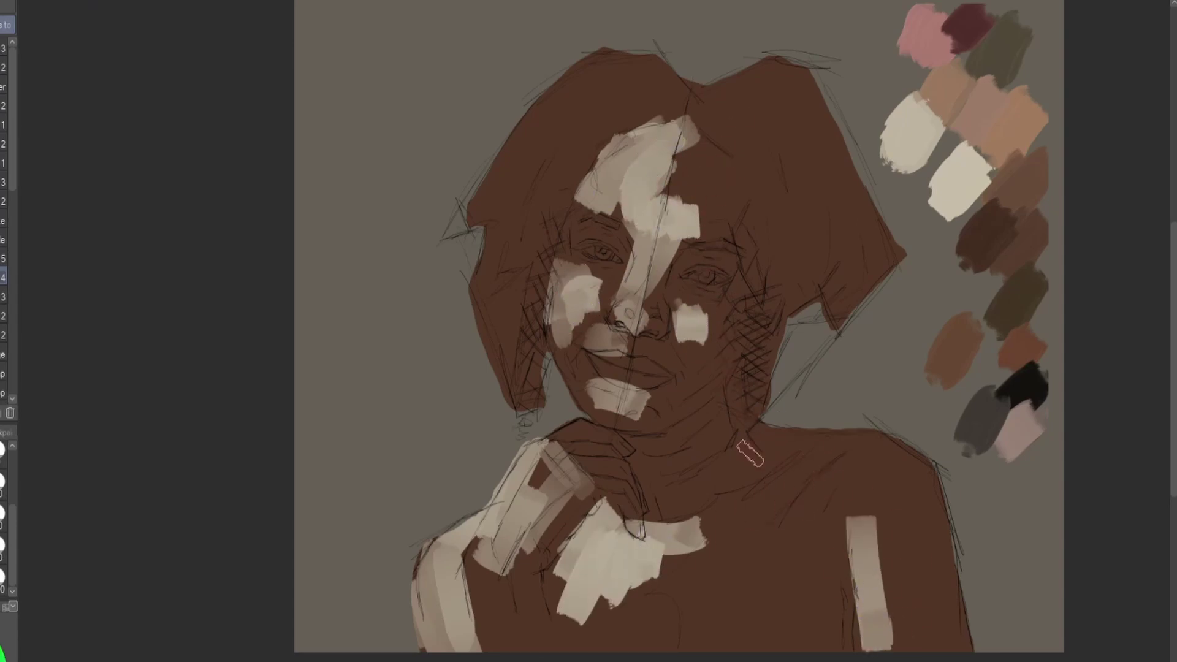
pyautogui.moveTo(736, 512); pyautogui.dragTo(821, 453)
# Add two dark brown swatches to the palette beside the pink one and test a dark shadow beside the mouth
pyautogui.press('alt')
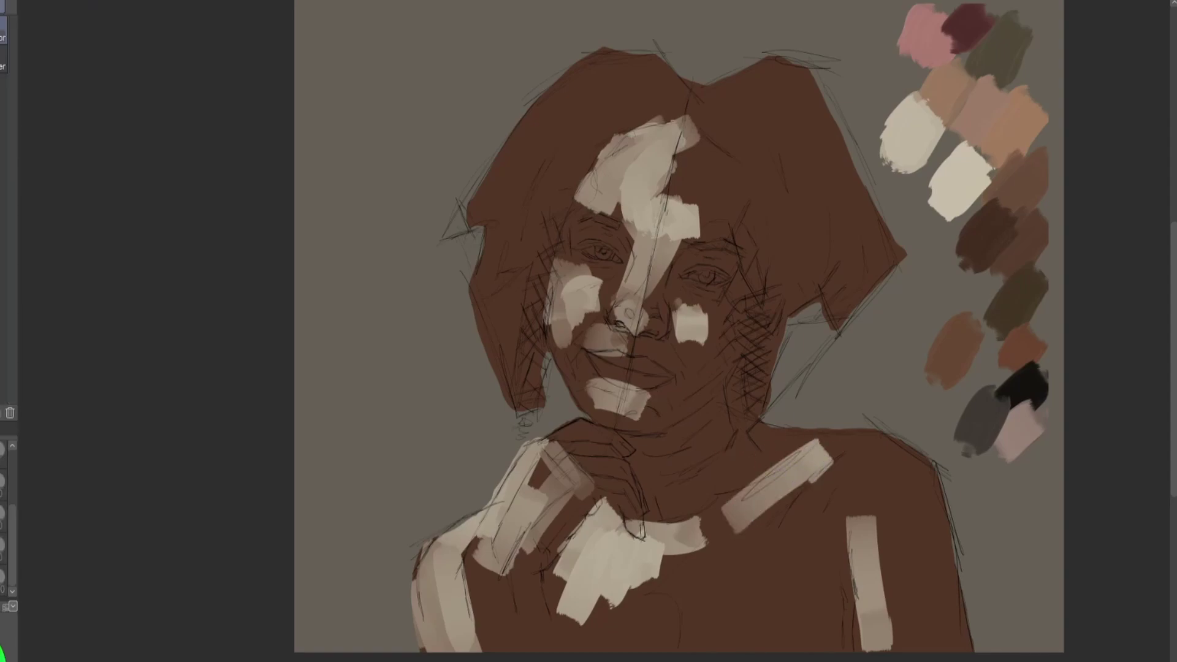
pyautogui.press('b')
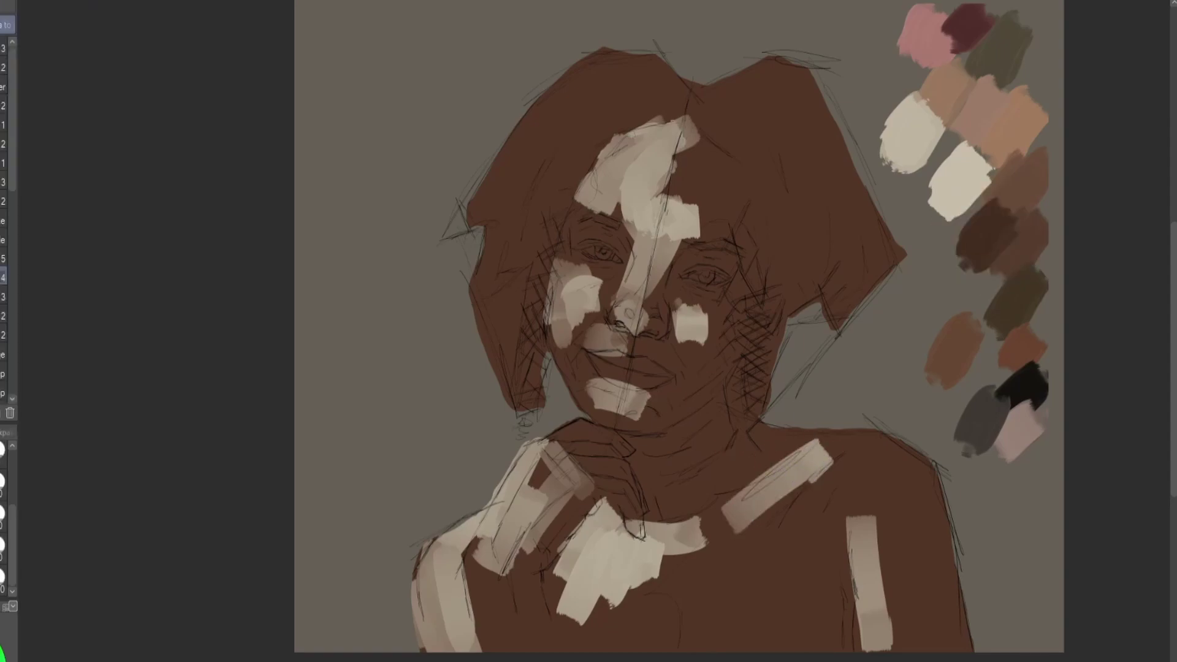
pyautogui.moveTo(883, 80); pyautogui.dragTo(906, 48)
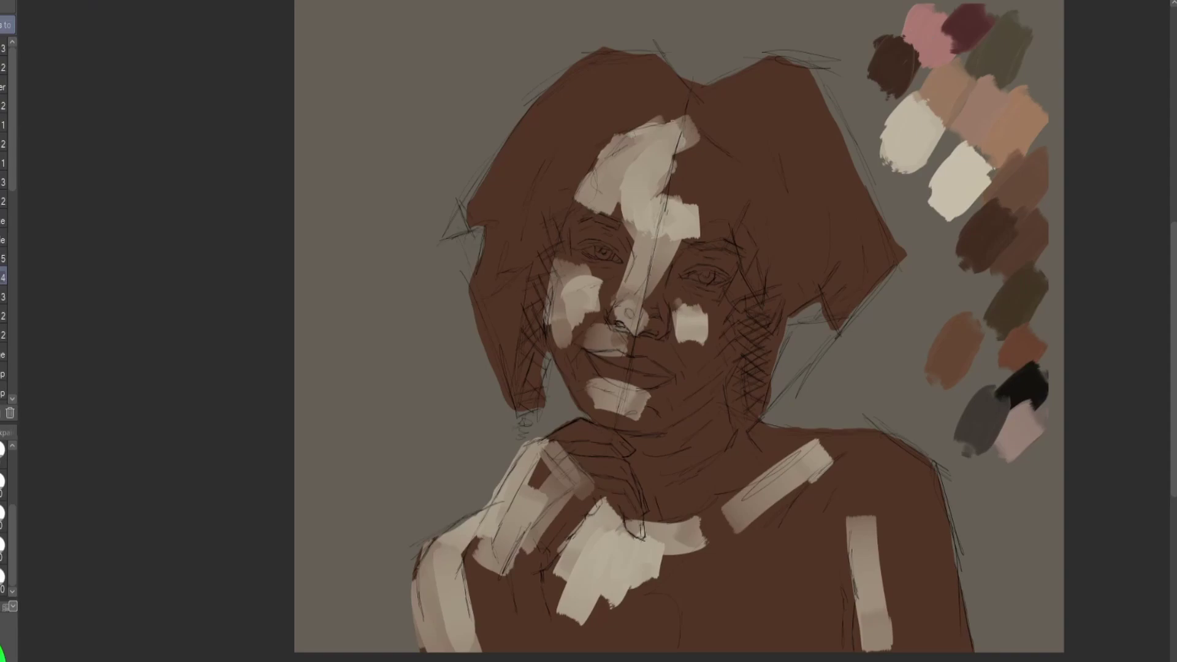
pyautogui.moveTo(672, 388); pyautogui.dragTo(703, 385)
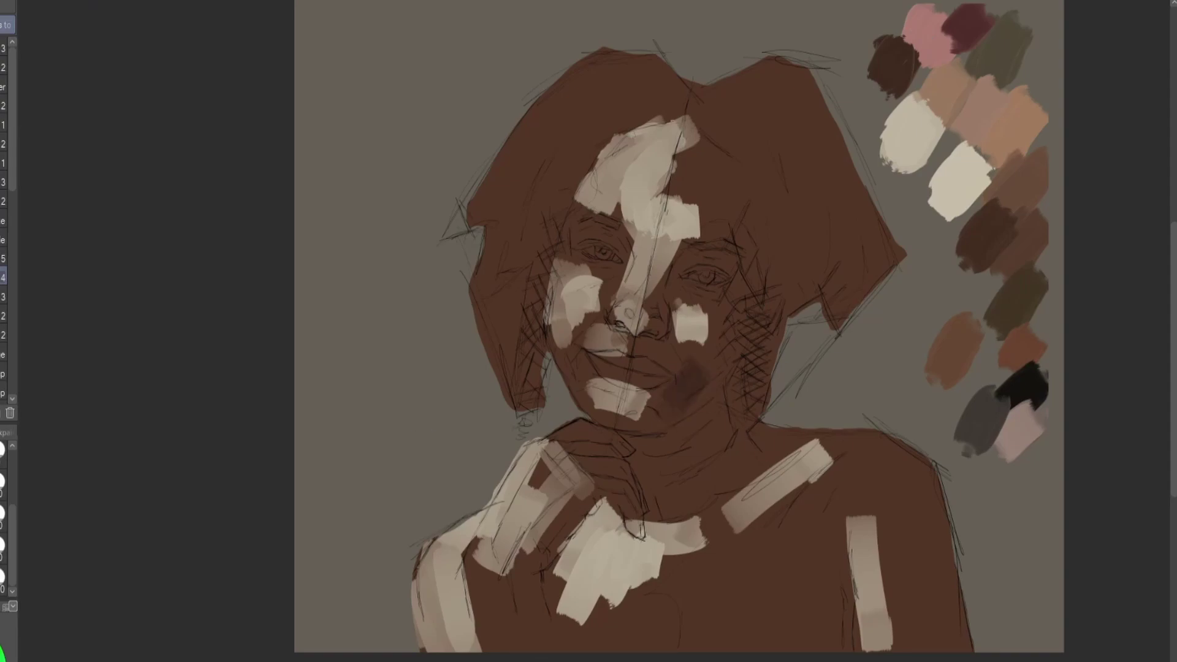
pyautogui.moveTo(905, 8)
pyautogui.mouseDown()
pyautogui.moveTo(858, 31)
pyautogui.moveTo(883, 55)
pyautogui.mouseUp()
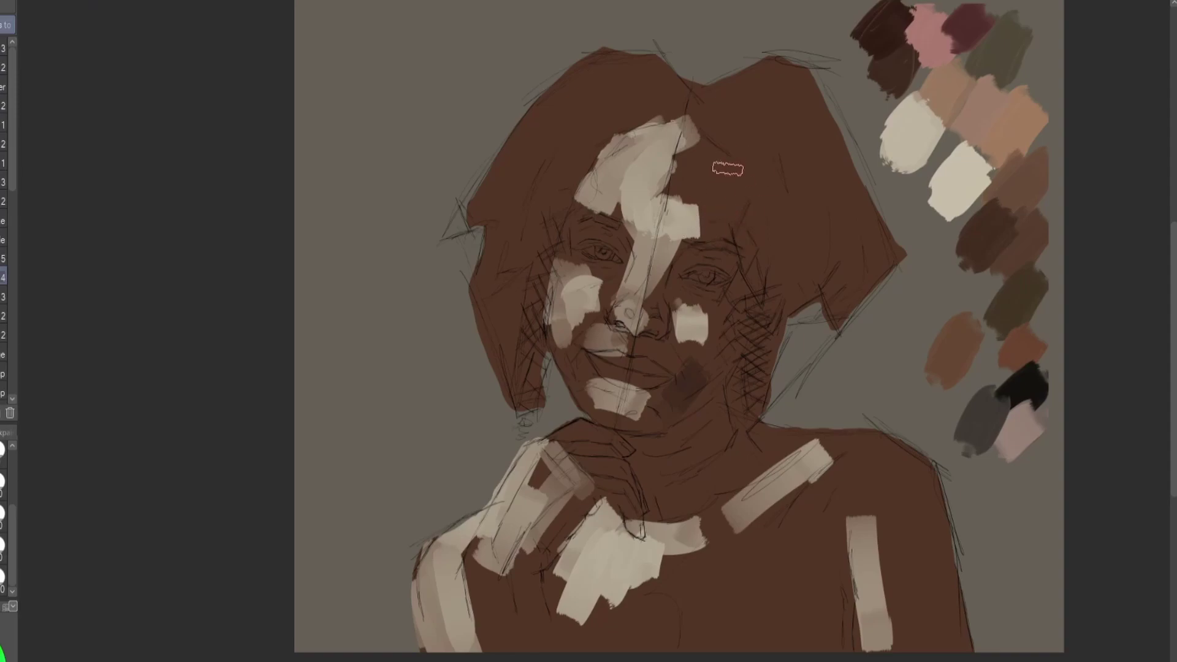
# Block in dark brown shadows on the far side of the forehead, the inner brows, the far cheek and the jaw
pyautogui.moveTo(731, 169)
pyautogui.mouseDown()
pyautogui.moveTo(712, 145)
pyautogui.moveTo(723, 157)
pyautogui.moveTo(706, 201)
pyautogui.moveTo(740, 216)
pyautogui.mouseUp()
pyautogui.moveTo(610, 254)
pyautogui.mouseDown()
pyautogui.moveTo(631, 224)
pyautogui.moveTo(646, 252)
pyautogui.mouseUp()
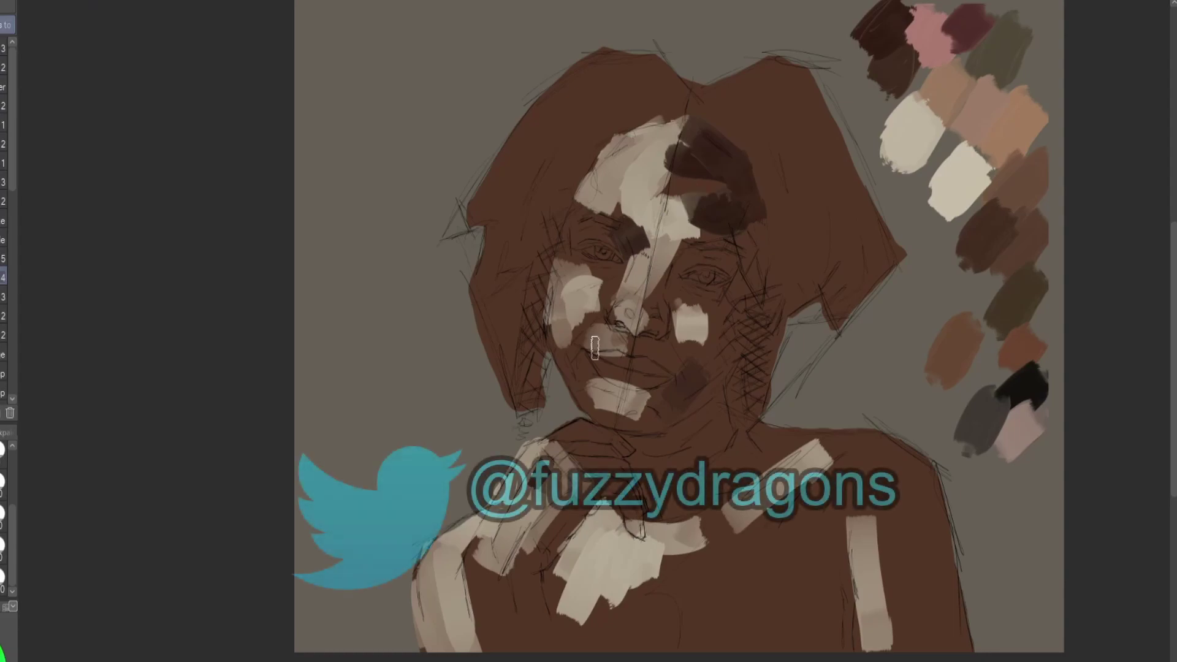
pyautogui.moveTo(759, 291); pyautogui.dragTo(734, 367)
pyautogui.moveTo(690, 413); pyautogui.dragTo(729, 370)
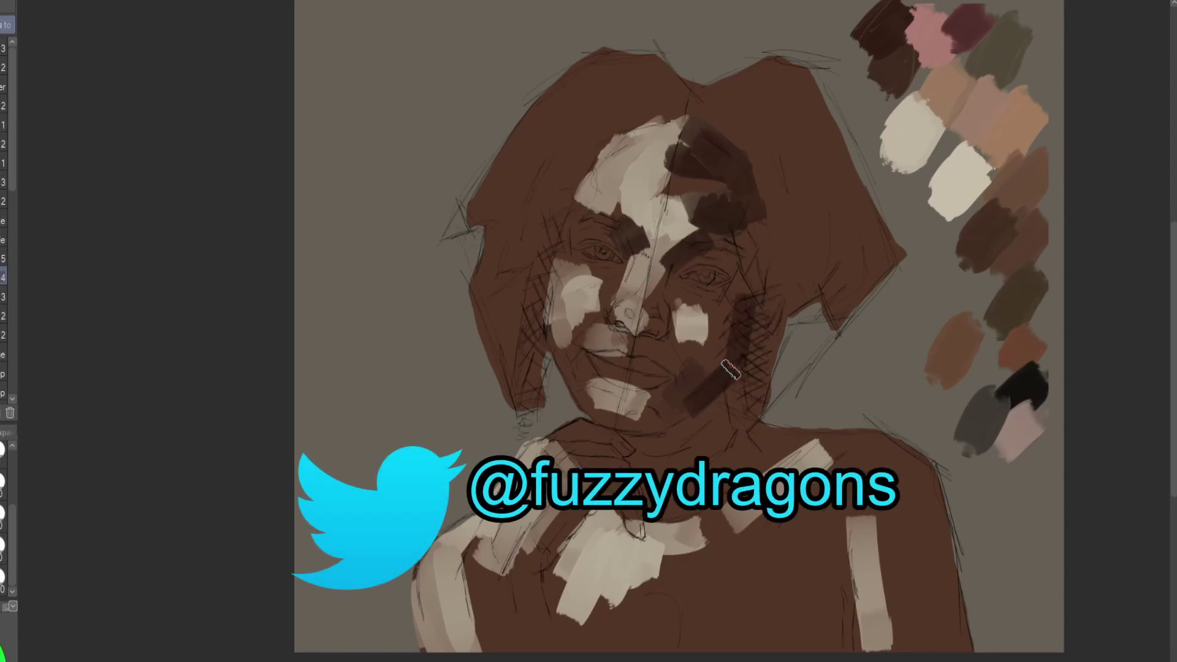
# Paint dark brown shadows over the neck, around the collarbone and along the far shoulder and arm
pyautogui.moveTo(674, 438)
pyautogui.mouseDown()
pyautogui.moveTo(724, 416)
pyautogui.moveTo(671, 513)
pyautogui.moveTo(665, 449)
pyautogui.moveTo(710, 429)
pyautogui.mouseUp()
pyautogui.moveTo(788, 437); pyautogui.dragTo(693, 514)
pyautogui.moveTo(756, 410); pyautogui.dragTo(724, 455)
pyautogui.moveTo(858, 438)
pyautogui.mouseDown()
pyautogui.moveTo(803, 443)
pyautogui.moveTo(772, 532)
pyautogui.mouseUp()
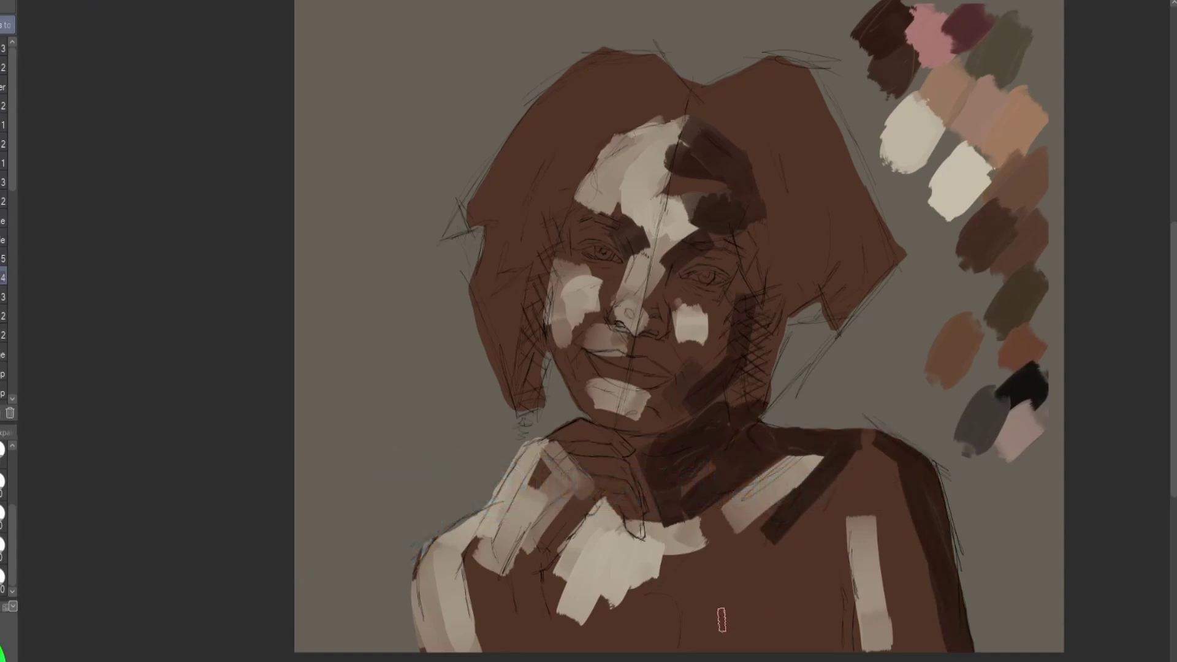
# Add dark brown shadow strokes to the middle of the chest, the raised forearm and the wrist
pyautogui.moveTo(703, 585); pyautogui.dragTo(649, 647)
pyautogui.moveTo(520, 585); pyautogui.dragTo(542, 648)
pyautogui.moveTo(549, 527); pyautogui.dragTo(518, 572)
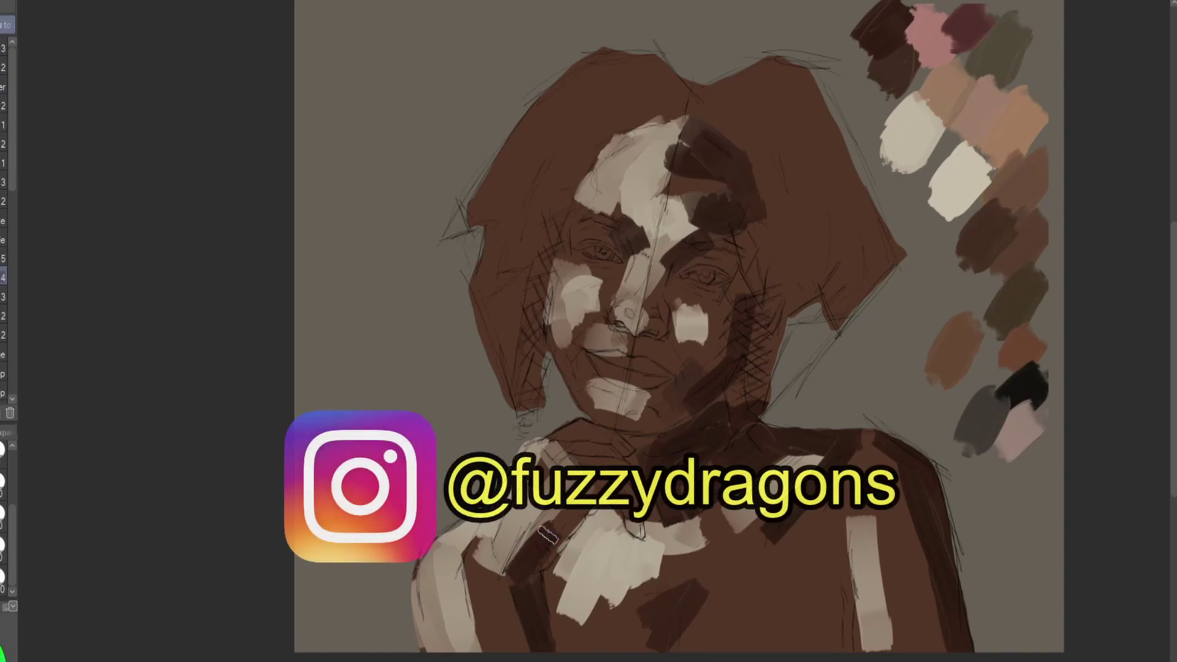
# Darken the lower near cheek, both eyebrows, the eye area and the side of the far cheek
pyautogui.moveTo(555, 331); pyautogui.dragTo(575, 378)
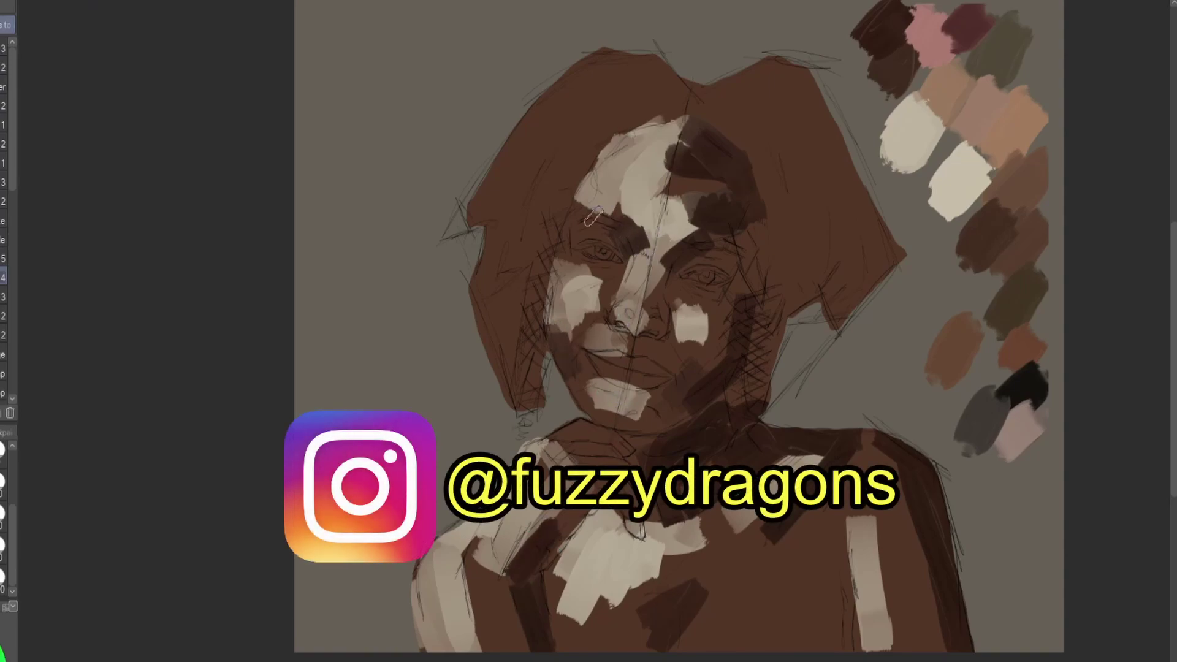
pyautogui.moveTo(587, 214)
pyautogui.mouseDown()
pyautogui.moveTo(686, 260)
pyautogui.moveTo(726, 251)
pyautogui.mouseUp()
pyautogui.moveTo(687, 286); pyautogui.dragTo(733, 294)
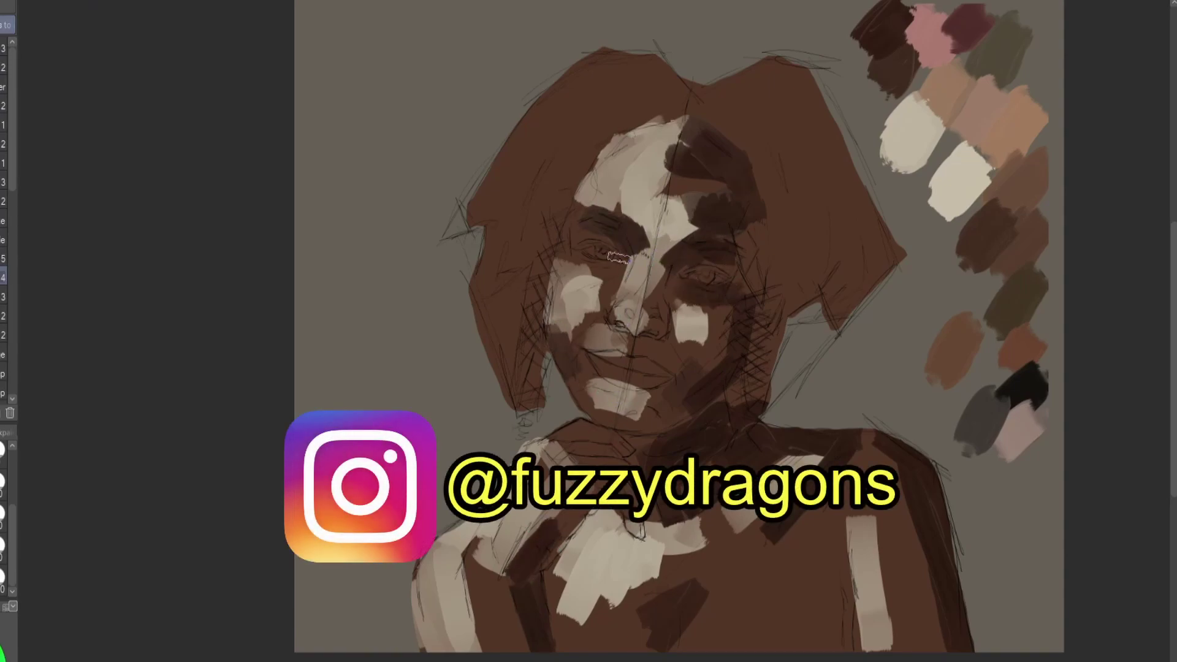
pyautogui.moveTo(611, 272)
pyautogui.mouseDown()
pyautogui.moveTo(652, 270)
pyautogui.moveTo(638, 259)
pyautogui.moveTo(684, 356)
pyautogui.mouseUp()
pyautogui.moveTo(683, 356); pyautogui.dragTo(693, 328)
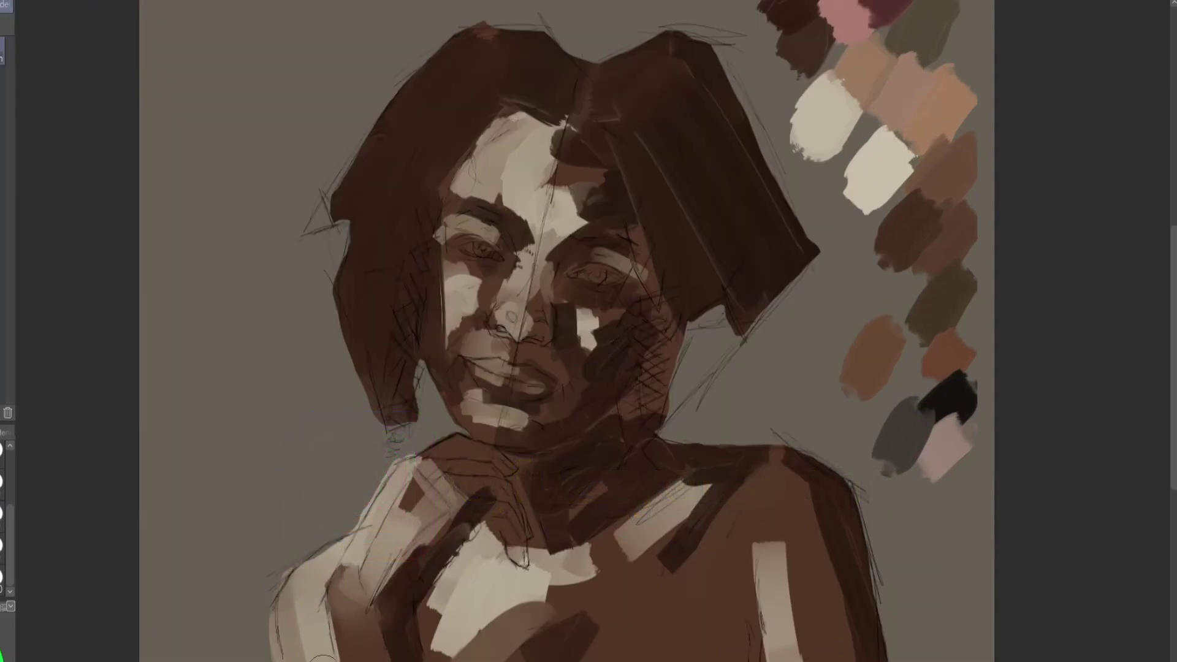
# Blend the light and dark strokes on the raised arm, hand, chest and far shoulder into smooth transitions
pyautogui.moveTo(311, 636); pyautogui.dragTo(300, 590)
pyautogui.moveTo(384, 594); pyautogui.dragTo(410, 644)
pyautogui.moveTo(429, 478)
pyautogui.mouseDown()
pyautogui.moveTo(392, 509)
pyautogui.moveTo(411, 567)
pyautogui.mouseUp()
pyautogui.moveTo(468, 504); pyautogui.dragTo(432, 465)
pyautogui.moveTo(468, 546)
pyautogui.mouseDown()
pyautogui.moveTo(433, 630)
pyautogui.moveTo(581, 569)
pyautogui.moveTo(535, 625)
pyautogui.moveTo(539, 659)
pyautogui.mouseUp()
pyautogui.moveTo(604, 487)
pyautogui.mouseDown()
pyautogui.moveTo(570, 508)
pyautogui.moveTo(756, 462)
pyautogui.moveTo(704, 520)
pyautogui.moveTo(818, 535)
pyautogui.moveTo(762, 544)
pyautogui.moveTo(790, 656)
pyautogui.mouseUp()
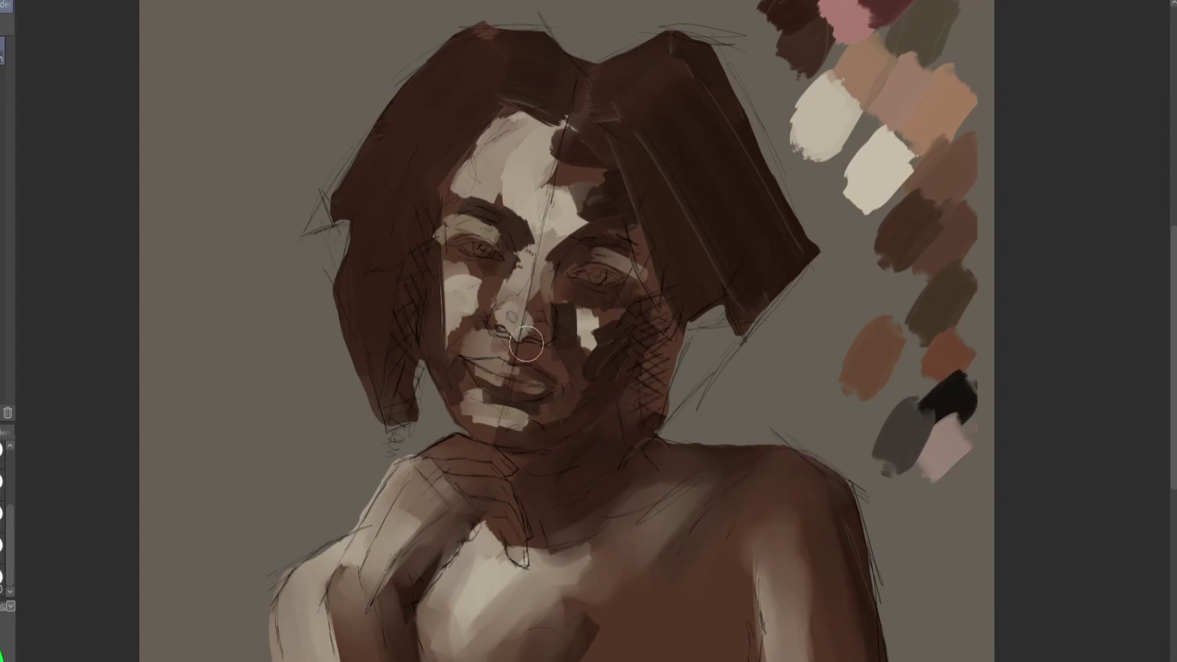
# Blend the light and dark patches across the chin, cheeks, eye area and forehead into soft skin tones
pyautogui.moveTo(503, 394)
pyautogui.mouseDown()
pyautogui.moveTo(478, 406)
pyautogui.moveTo(517, 425)
pyautogui.mouseUp()
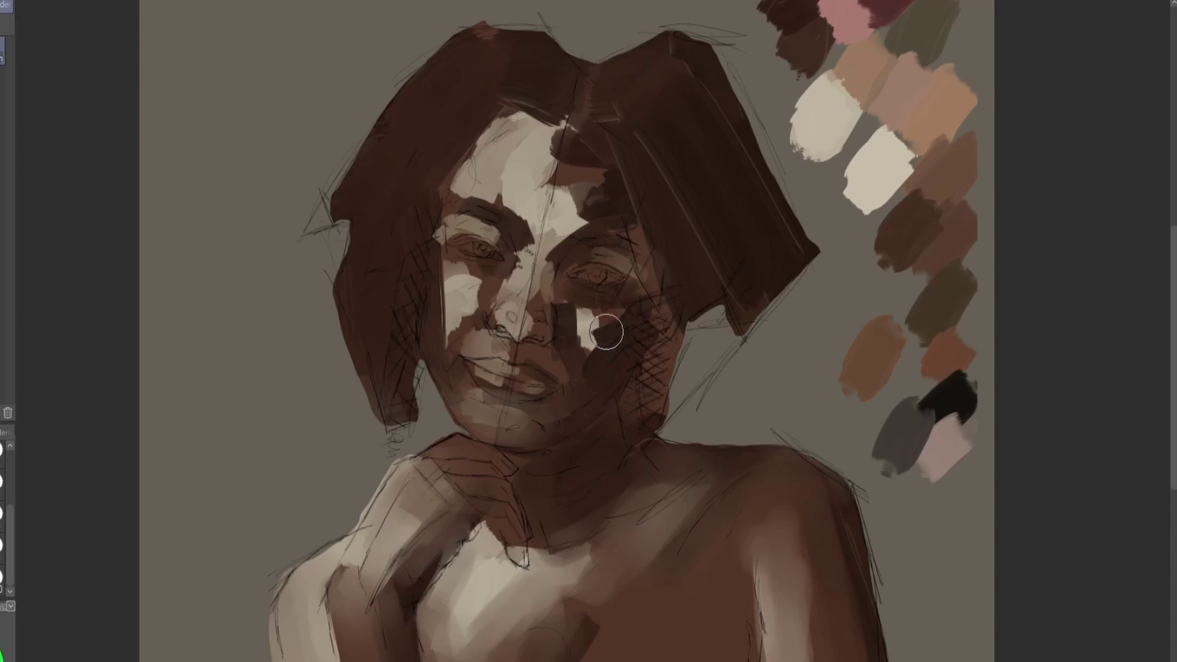
pyautogui.moveTo(618, 319)
pyautogui.mouseDown()
pyautogui.moveTo(577, 235)
pyautogui.moveTo(485, 167)
pyautogui.moveTo(566, 153)
pyautogui.moveTo(506, 201)
pyautogui.moveTo(475, 195)
pyautogui.moveTo(603, 237)
pyautogui.moveTo(565, 211)
pyautogui.moveTo(553, 168)
pyautogui.moveTo(609, 176)
pyautogui.moveTo(561, 185)
pyautogui.moveTo(503, 149)
pyautogui.moveTo(445, 230)
pyautogui.moveTo(456, 275)
pyautogui.moveTo(491, 280)
pyautogui.moveTo(536, 250)
pyautogui.moveTo(534, 278)
pyautogui.moveTo(477, 346)
pyautogui.moveTo(501, 392)
pyautogui.moveTo(545, 412)
pyautogui.moveTo(569, 229)
pyautogui.moveTo(630, 263)
pyautogui.mouseUp()
pyautogui.moveTo(460, 288); pyautogui.dragTo(444, 357)
pyautogui.moveTo(630, 347)
pyautogui.mouseDown()
pyautogui.moveTo(551, 168)
pyautogui.moveTo(640, 200)
pyautogui.moveTo(664, 344)
pyautogui.mouseUp()
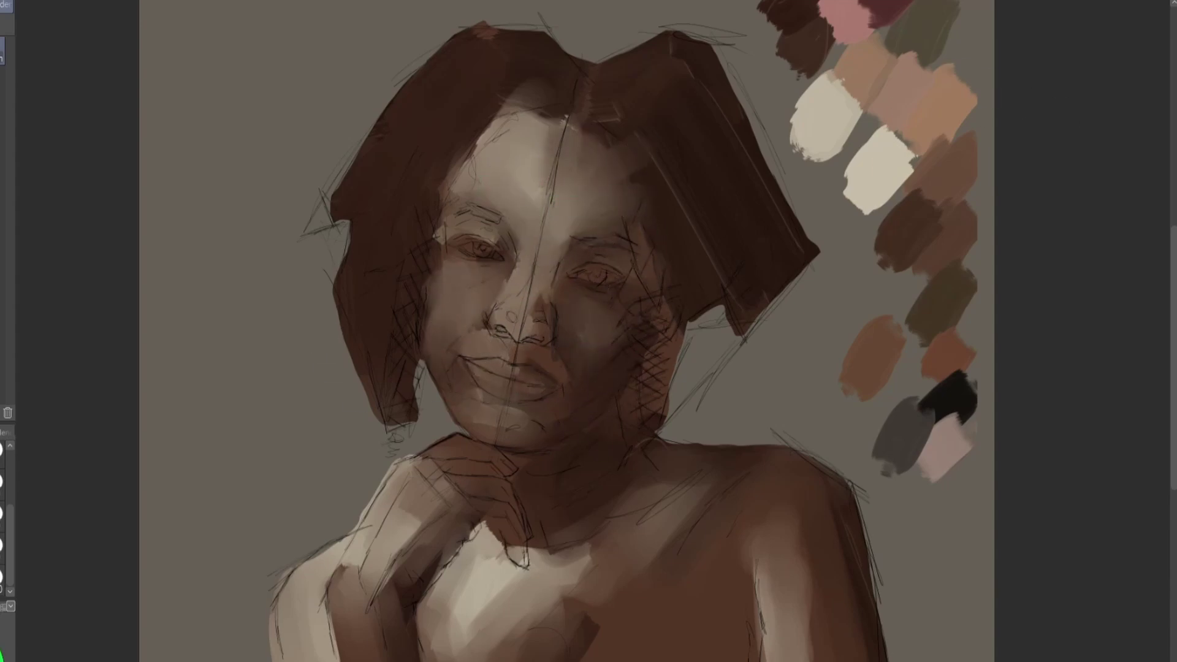
# Add near-black swatches to the palette and paint dark grey shadows on the forehead, nose bridge, jaw, neck and chest
pyautogui.press('alt')
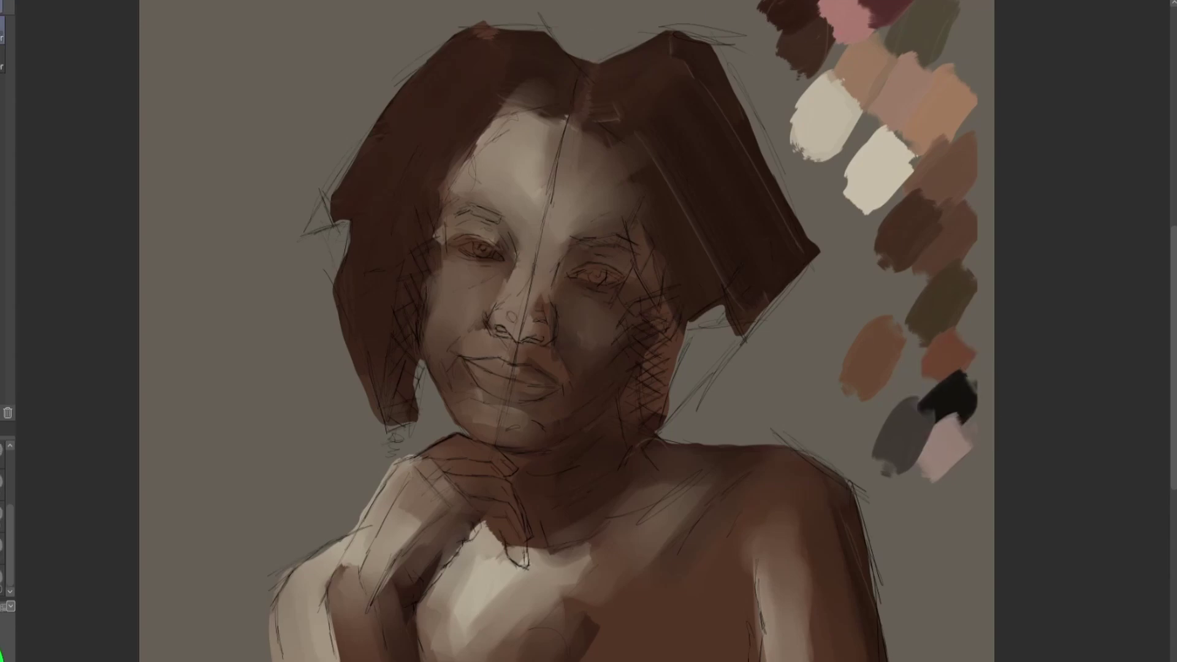
pyautogui.press('b')
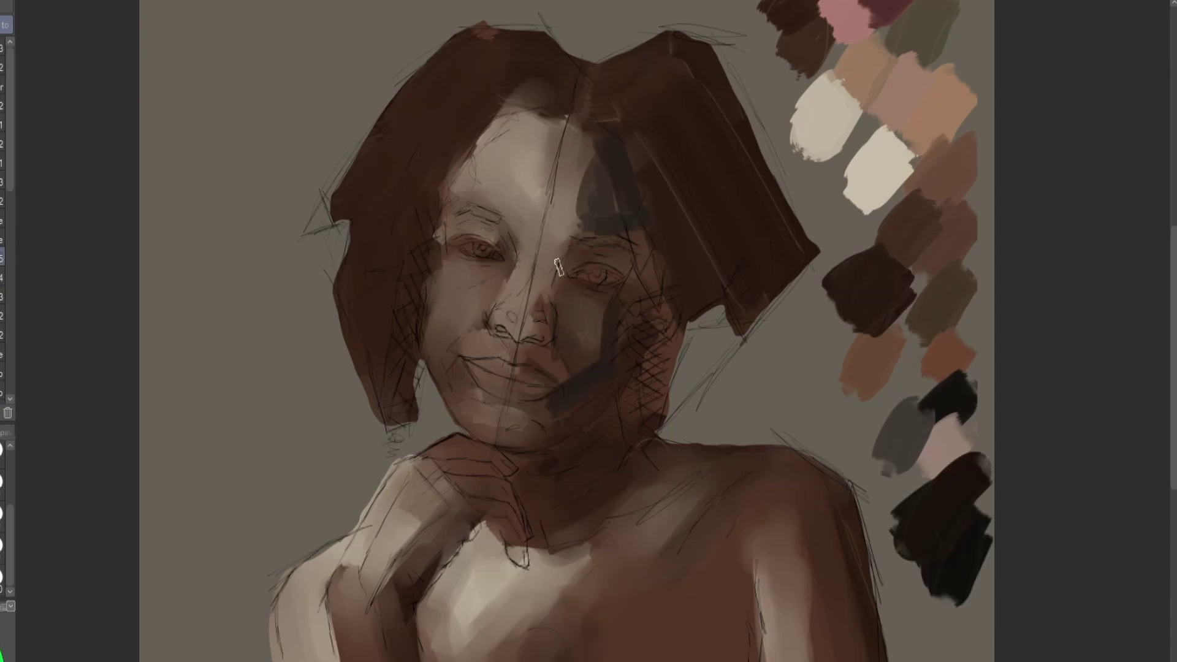
pyautogui.moveTo(560, 242); pyautogui.dragTo(553, 274)
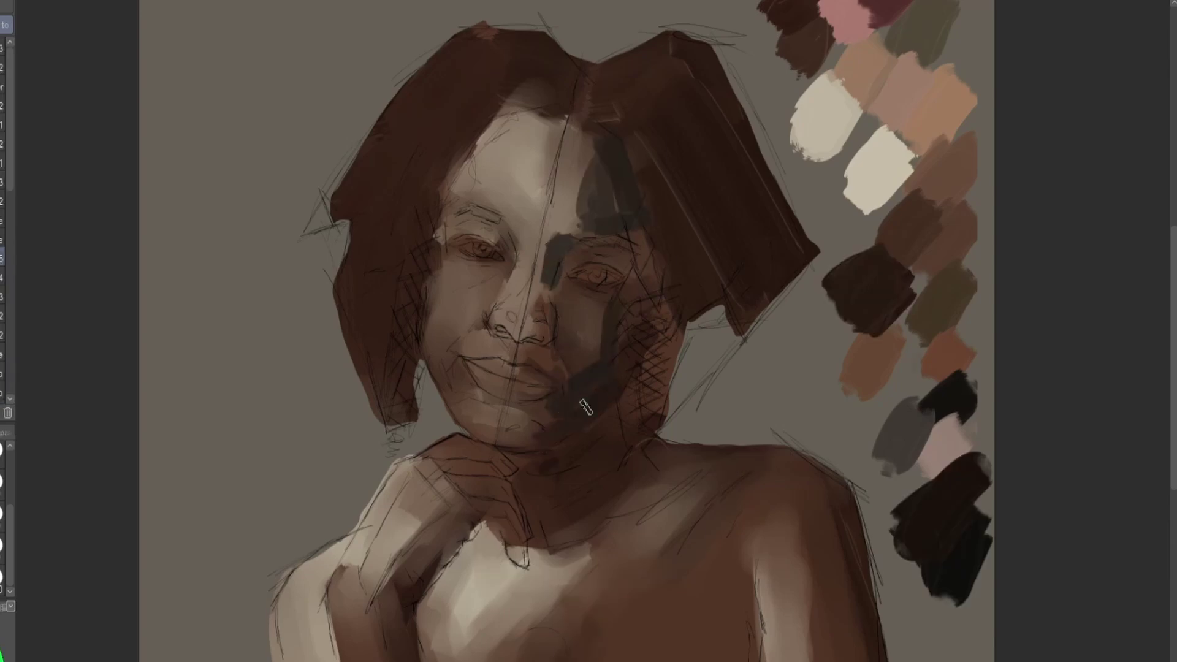
pyautogui.moveTo(573, 443); pyautogui.dragTo(555, 544)
pyautogui.moveTo(579, 610); pyautogui.dragTo(550, 641)
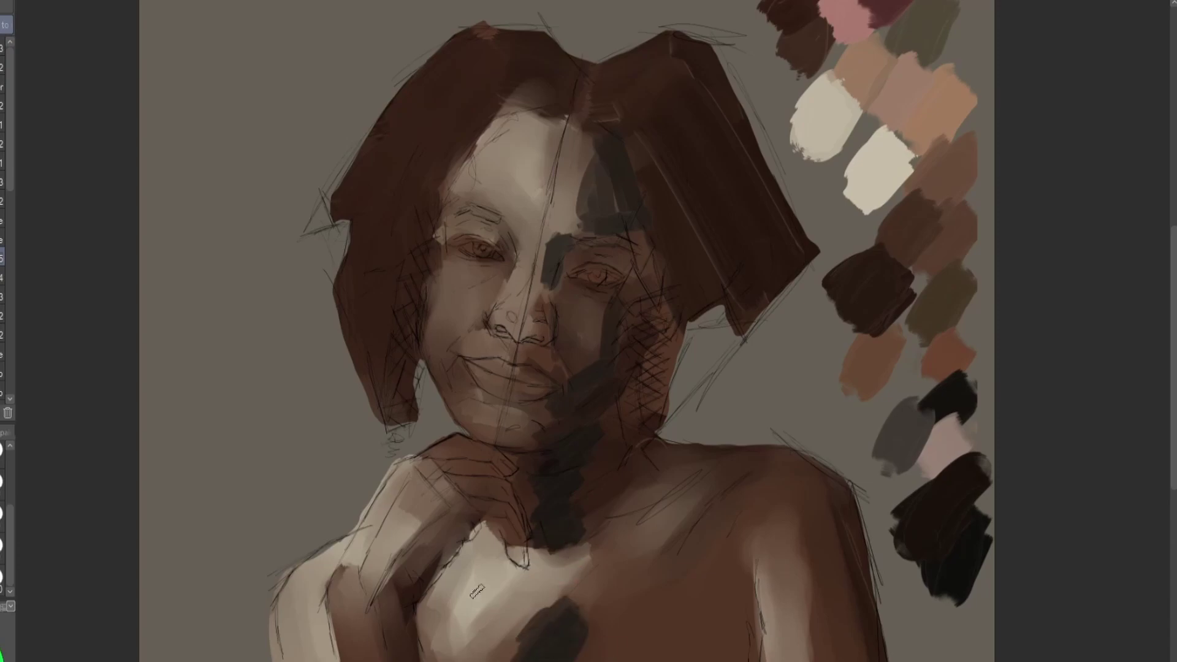
# Paint dark grey shadows on the wrist and fingers, below the collarbone, and along the far shoulder and outer arm
pyautogui.moveTo(398, 561)
pyautogui.mouseDown()
pyautogui.moveTo(380, 650)
pyautogui.moveTo(402, 552)
pyautogui.moveTo(402, 576)
pyautogui.mouseUp()
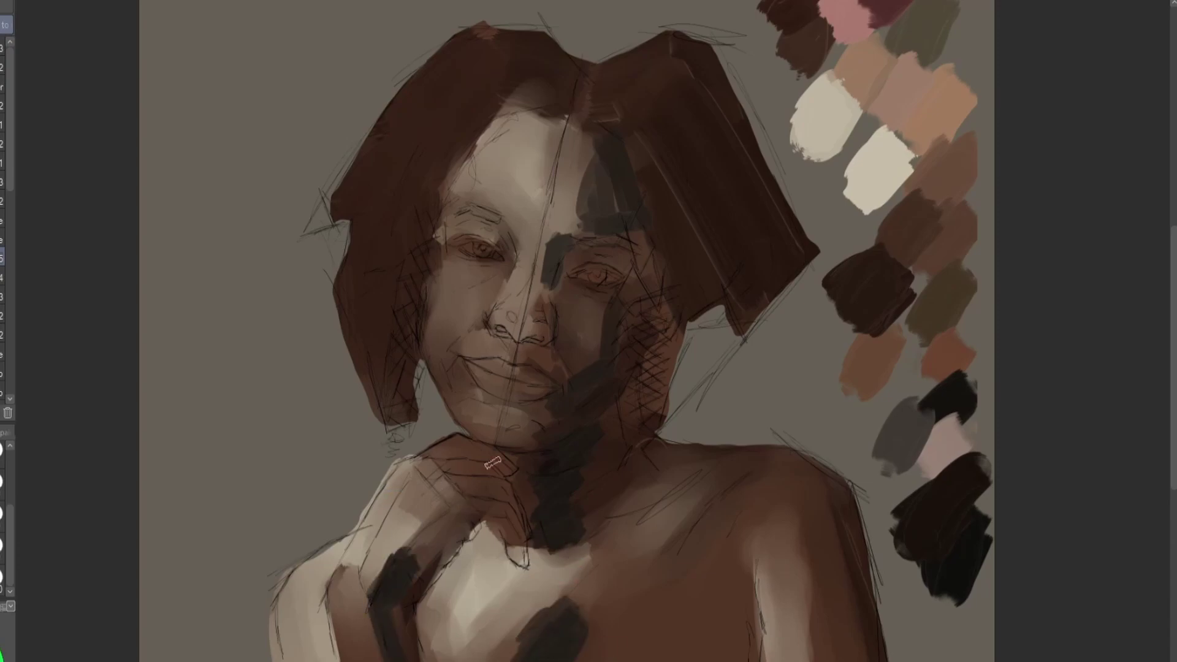
pyautogui.moveTo(427, 455)
pyautogui.mouseDown()
pyautogui.moveTo(512, 548)
pyautogui.moveTo(450, 551)
pyautogui.mouseUp()
pyautogui.moveTo(751, 488)
pyautogui.mouseDown()
pyautogui.moveTo(671, 554)
pyautogui.moveTo(757, 475)
pyautogui.mouseUp()
pyautogui.moveTo(653, 451); pyautogui.dragTo(822, 464)
pyautogui.moveTo(846, 521); pyautogui.dragTo(866, 598)
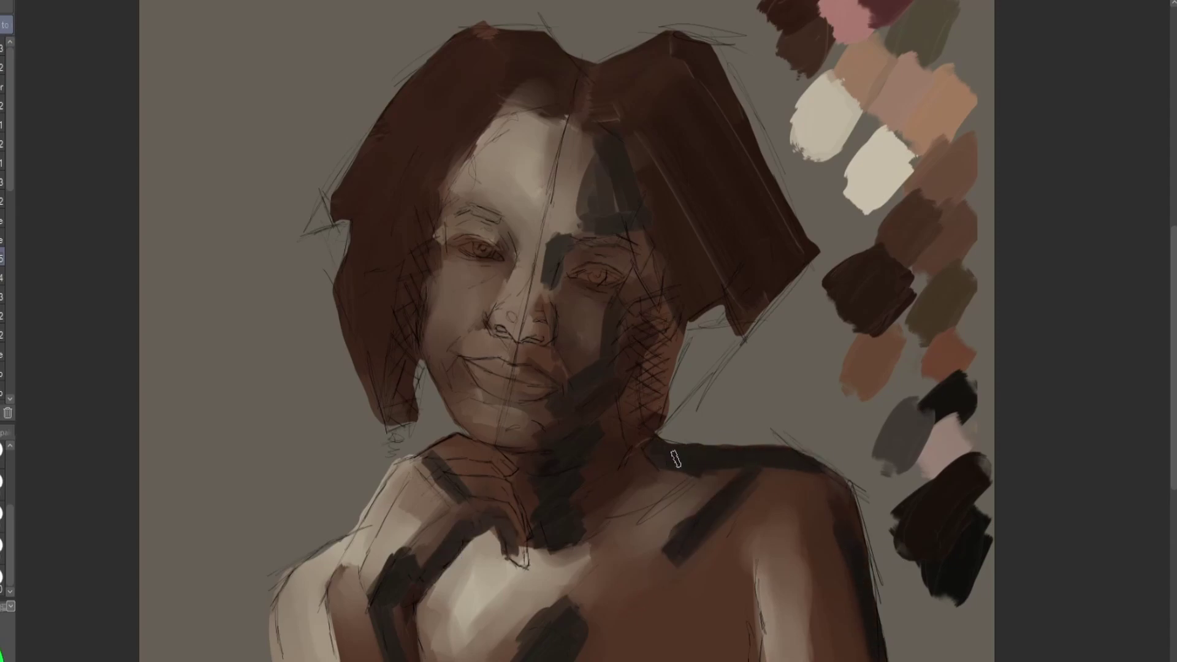
# Add dark grey shadows above the collarbone, at the inner eye corner, beside the nose and mouth, and on the lips
pyautogui.moveTo(673, 459); pyautogui.dragTo(628, 513)
pyautogui.moveTo(518, 239); pyautogui.dragTo(484, 229)
pyautogui.moveTo(481, 307); pyautogui.dragTo(466, 334)
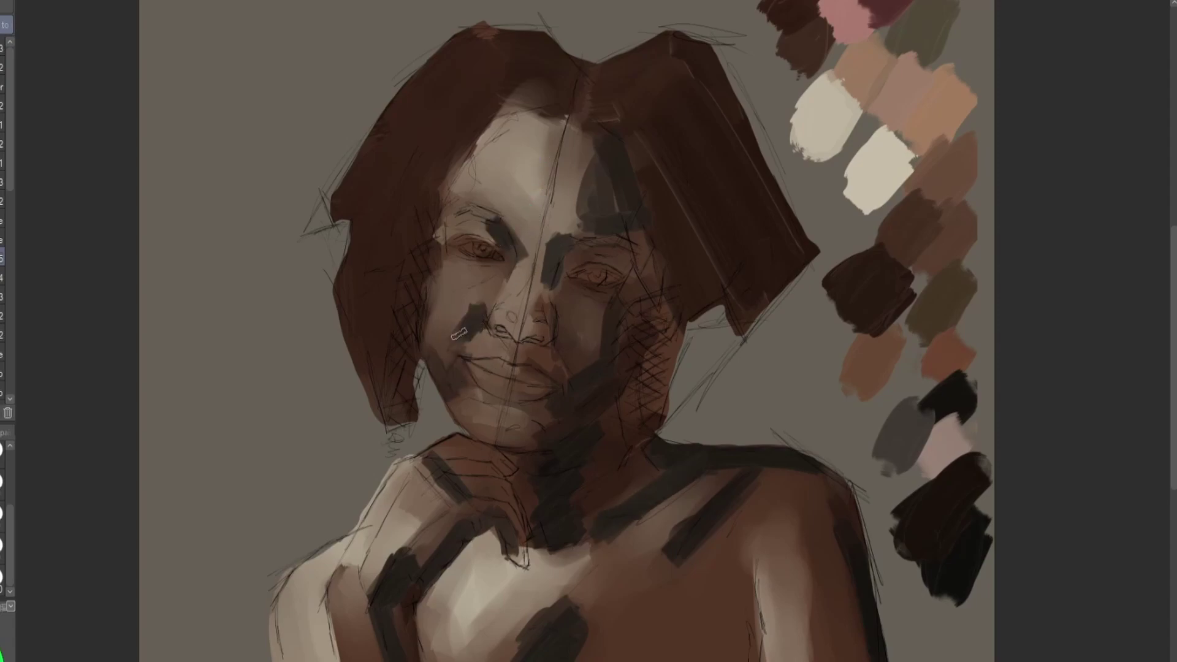
pyautogui.moveTo(543, 274); pyautogui.dragTo(556, 314)
pyautogui.moveTo(570, 360); pyautogui.dragTo(563, 371)
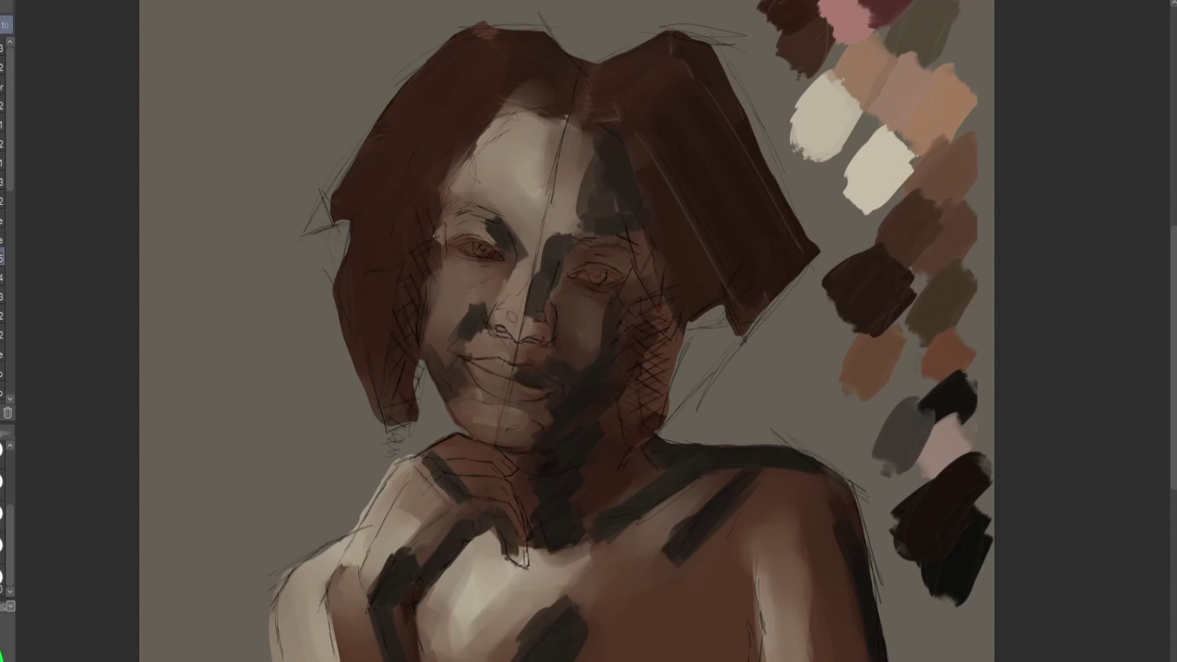
# Paint light pinkish highlights on the forehead, near cheek, nose bridge and far cheek
pyautogui.moveTo(508, 144)
pyautogui.mouseDown()
pyautogui.moveTo(503, 174)
pyautogui.moveTo(493, 144)
pyautogui.mouseUp()
pyautogui.moveTo(447, 270)
pyautogui.mouseDown()
pyautogui.moveTo(444, 311)
pyautogui.moveTo(461, 282)
pyautogui.mouseUp()
pyautogui.moveTo(544, 258)
pyautogui.mouseDown()
pyautogui.moveTo(522, 307)
pyautogui.moveTo(557, 198)
pyautogui.mouseUp()
pyautogui.moveTo(618, 309); pyautogui.dragTo(620, 346)
pyautogui.moveTo(620, 346); pyautogui.dragTo(615, 313)
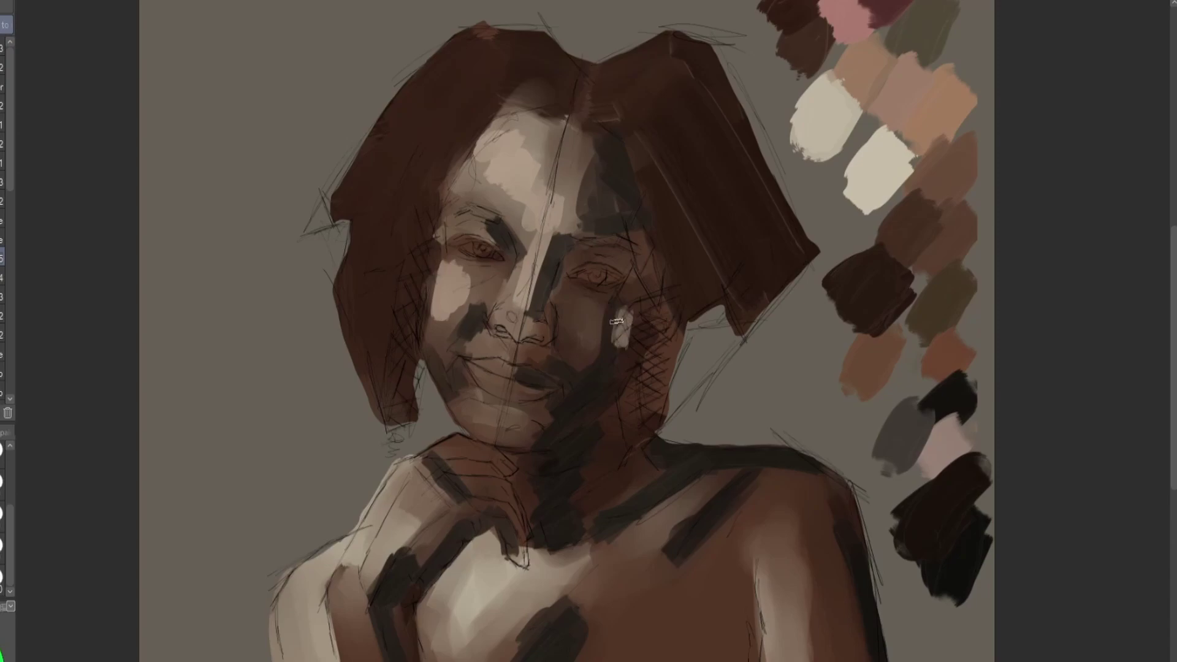
# Add light pinkish highlights to the chin, near cheek, side of the neck, raised arm and fingers
pyautogui.moveTo(480, 415); pyautogui.dragTo(500, 412)
pyautogui.moveTo(438, 288); pyautogui.dragTo(452, 313)
pyautogui.moveTo(629, 411); pyautogui.dragTo(623, 442)
pyautogui.moveTo(383, 496)
pyautogui.mouseDown()
pyautogui.moveTo(347, 576)
pyautogui.moveTo(294, 619)
pyautogui.moveTo(310, 656)
pyautogui.mouseUp()
pyautogui.moveTo(428, 461)
pyautogui.mouseDown()
pyautogui.moveTo(491, 483)
pyautogui.moveTo(511, 515)
pyautogui.mouseUp()
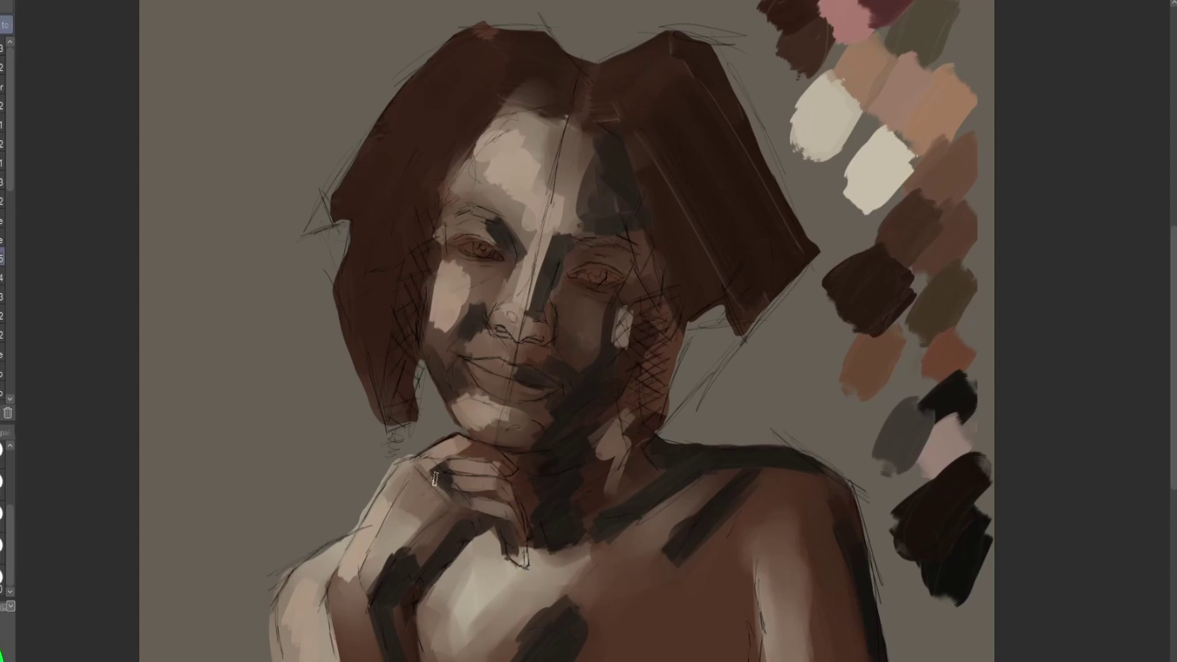
# Paint light highlights on the back of the hand, wrist, far upper arm, collarbone and above the upper lip
pyautogui.moveTo(411, 473); pyautogui.dragTo(419, 510)
pyautogui.moveTo(388, 589); pyautogui.dragTo(368, 621)
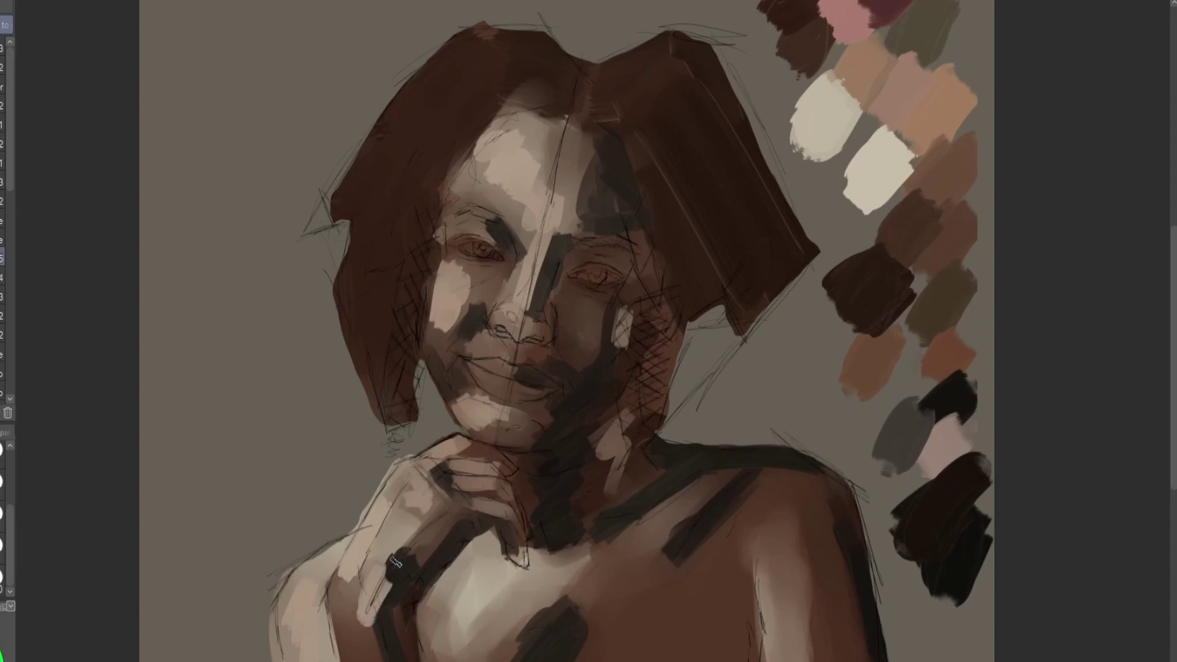
pyautogui.moveTo(780, 573); pyautogui.dragTo(791, 655)
pyautogui.moveTo(690, 509); pyautogui.dragTo(592, 576)
pyautogui.moveTo(489, 360); pyautogui.dragTo(453, 337)
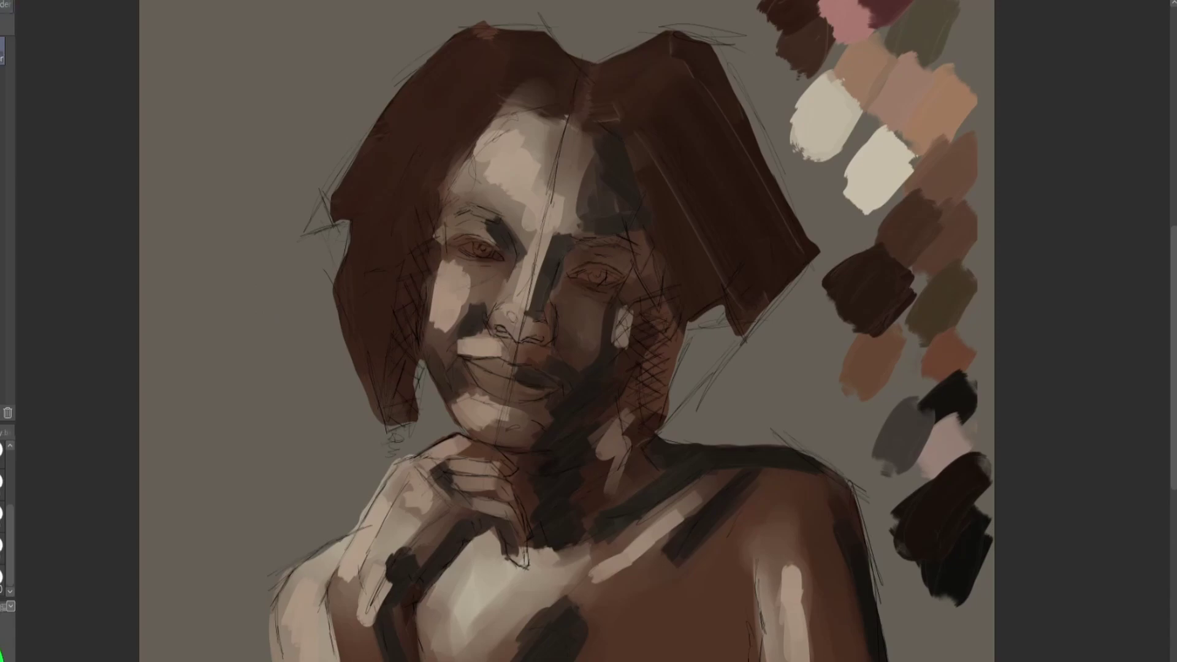
# Blend the new highlights and grey shadows across the face, neck, hand and chest
pyautogui.moveTo(487, 160)
pyautogui.mouseDown()
pyautogui.moveTo(612, 202)
pyautogui.moveTo(542, 288)
pyautogui.moveTo(551, 207)
pyautogui.moveTo(453, 270)
pyautogui.moveTo(475, 218)
pyautogui.moveTo(472, 325)
pyautogui.moveTo(519, 408)
pyautogui.moveTo(612, 284)
pyautogui.moveTo(533, 349)
pyautogui.moveTo(630, 226)
pyautogui.moveTo(611, 501)
pyautogui.moveTo(518, 558)
pyautogui.moveTo(670, 507)
pyautogui.moveTo(644, 449)
pyautogui.moveTo(751, 452)
pyautogui.moveTo(812, 491)
pyautogui.moveTo(778, 559)
pyautogui.moveTo(312, 588)
pyautogui.moveTo(400, 483)
pyautogui.moveTo(377, 597)
pyautogui.moveTo(460, 508)
pyautogui.moveTo(468, 468)
pyautogui.moveTo(518, 492)
pyautogui.moveTo(573, 567)
pyautogui.moveTo(646, 489)
pyautogui.moveTo(611, 532)
pyautogui.mouseUp()
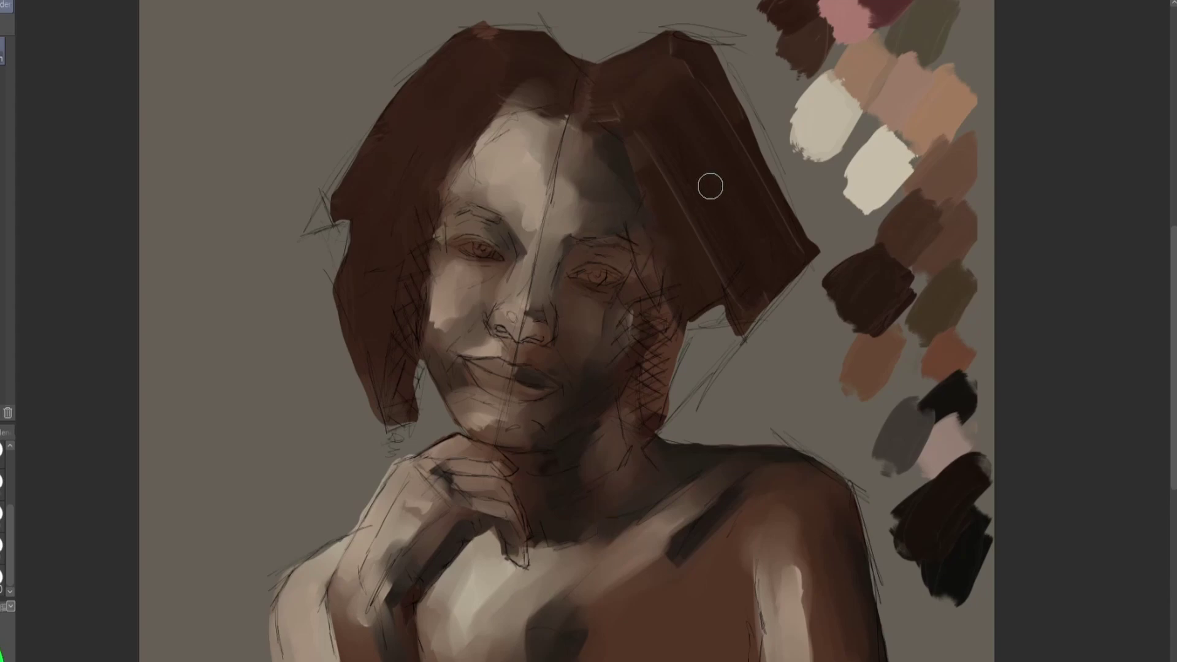
# Paint pale beige highlight strokes on both sides of the hair
pyautogui.press('b')
pyautogui.press('alt')
pyautogui.press('b')
pyautogui.moveTo(421, 137); pyautogui.dragTo(394, 226)
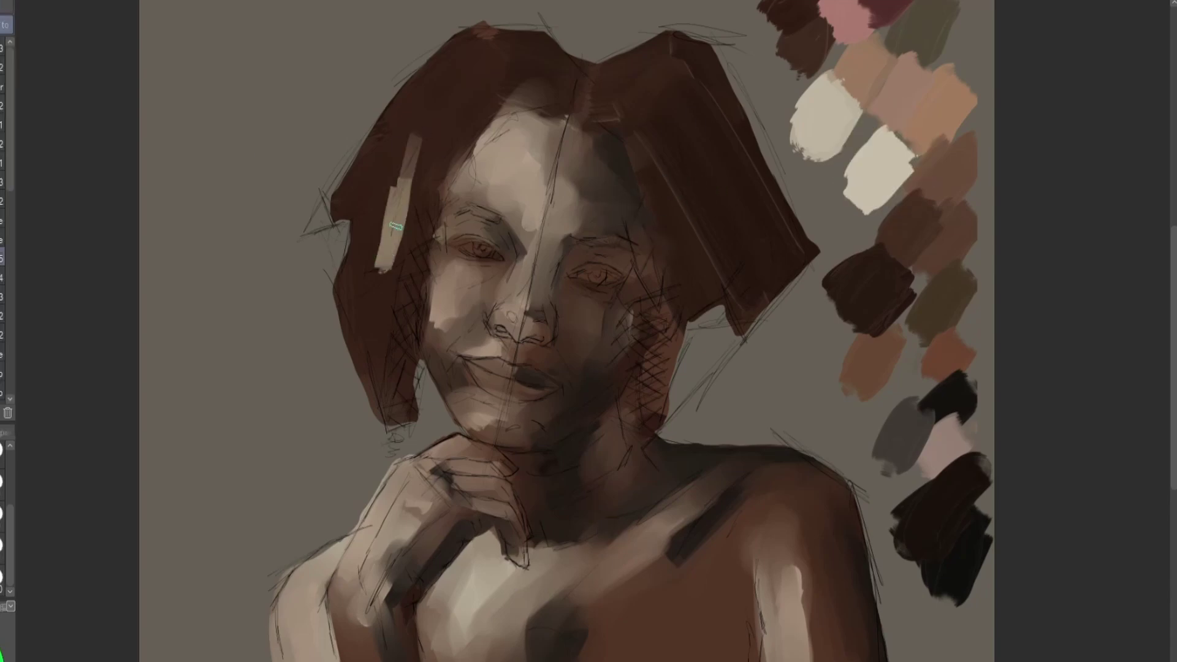
pyautogui.moveTo(650, 137); pyautogui.dragTo(668, 172)
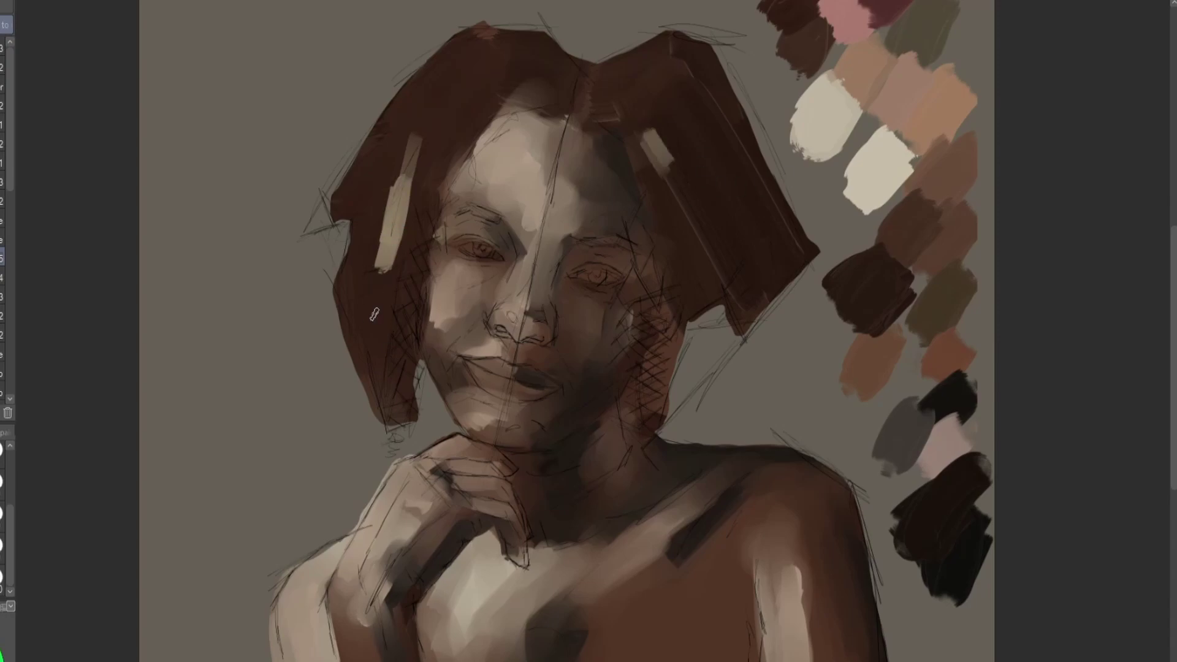
pyautogui.moveTo(383, 257); pyautogui.dragTo(396, 296)
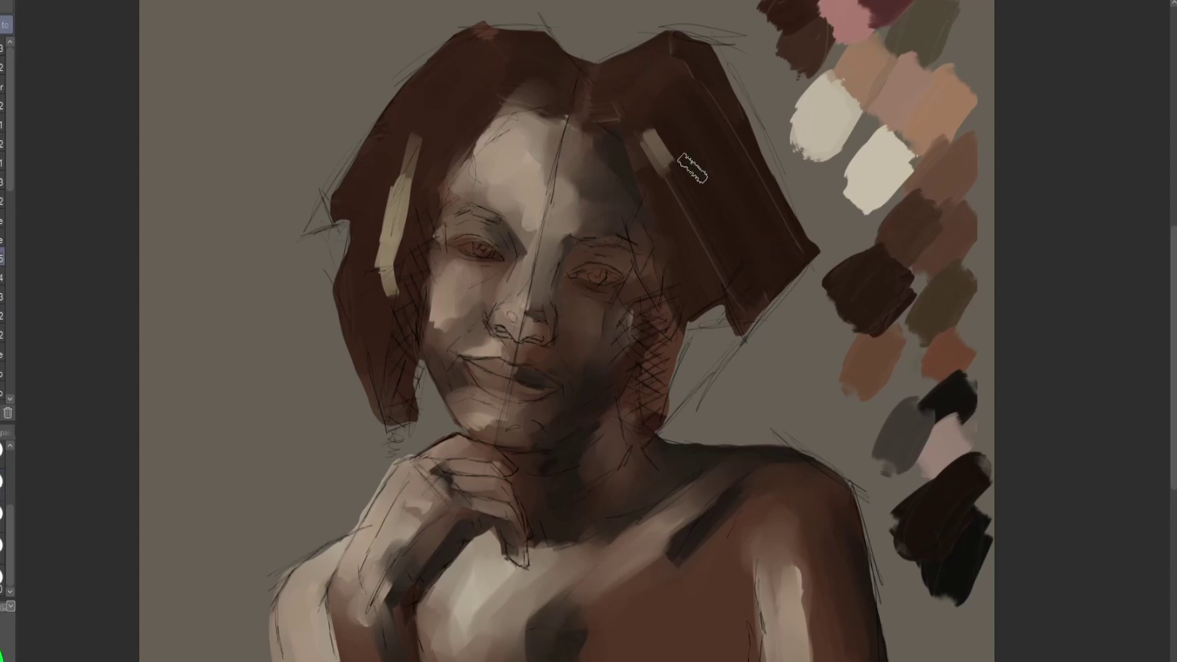
# Block in near-black shadows across the hair on both sides of the parting and along the face
pyautogui.moveTo(689, 158); pyautogui.dragTo(741, 178)
pyautogui.moveTo(616, 82)
pyautogui.mouseDown()
pyautogui.moveTo(681, 49)
pyautogui.moveTo(672, 94)
pyautogui.moveTo(781, 231)
pyautogui.moveTo(760, 223)
pyautogui.mouseUp()
pyautogui.moveTo(619, 144)
pyautogui.mouseDown()
pyautogui.moveTo(673, 233)
pyautogui.moveTo(604, 104)
pyautogui.mouseUp()
pyautogui.moveTo(467, 87)
pyautogui.mouseDown()
pyautogui.moveTo(413, 260)
pyautogui.moveTo(392, 383)
pyautogui.mouseUp()
pyautogui.moveTo(423, 76)
pyautogui.mouseDown()
pyautogui.moveTo(358, 168)
pyautogui.moveTo(458, 52)
pyautogui.mouseUp()
pyautogui.moveTo(536, 71)
pyautogui.mouseDown()
pyautogui.moveTo(510, 47)
pyautogui.moveTo(536, 86)
pyautogui.mouseUp()
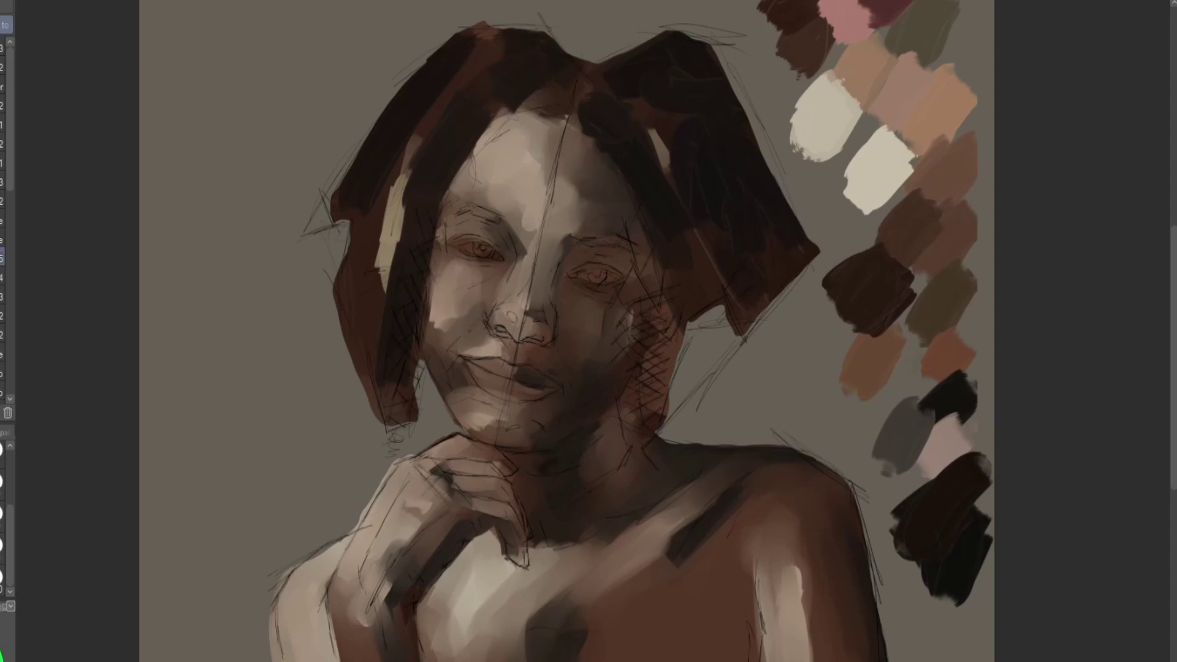
# Paint muted grey-mauve highlights over the hair on both sides and above the forehead
pyautogui.moveTo(398, 158); pyautogui.dragTo(402, 304)
pyautogui.moveTo(649, 126); pyautogui.dragTo(689, 212)
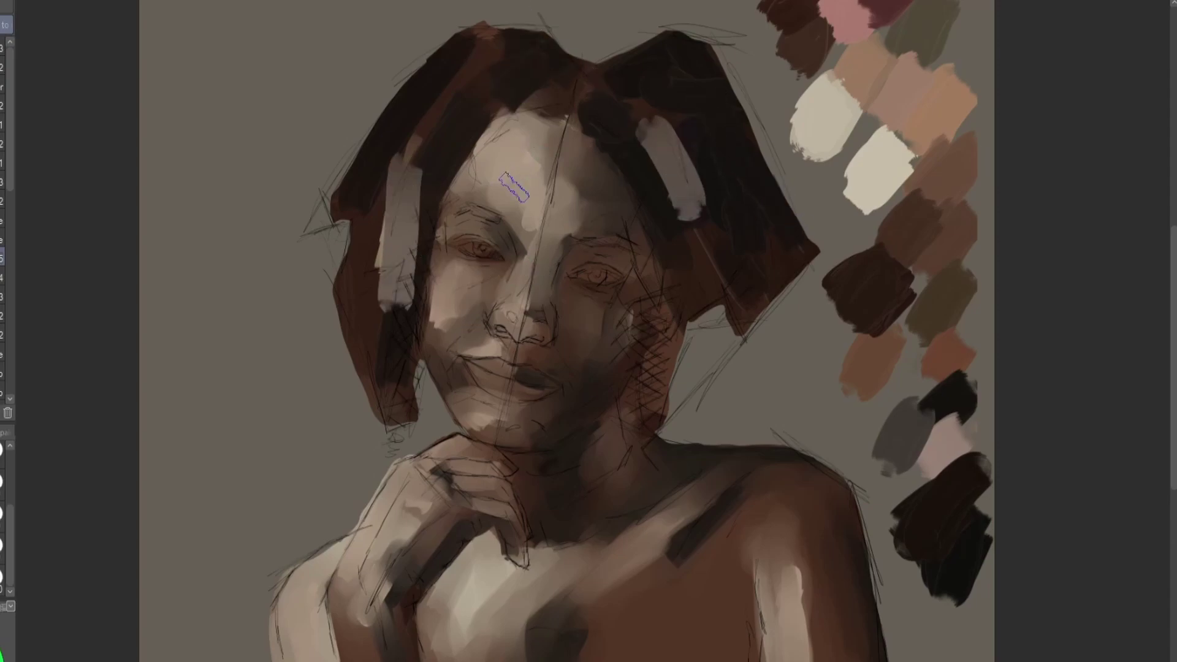
pyautogui.moveTo(381, 293); pyautogui.dragTo(375, 358)
pyautogui.moveTo(499, 78); pyautogui.dragTo(552, 89)
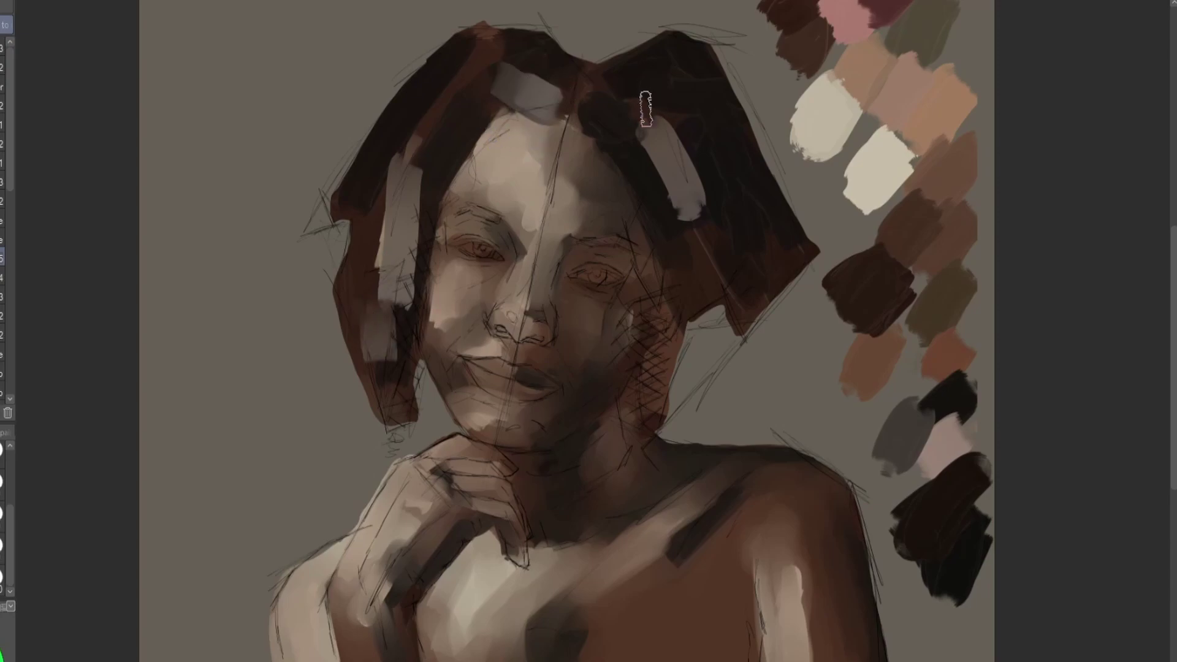
pyautogui.moveTo(625, 105); pyautogui.dragTo(677, 113)
# Blend the grey highlights into the dark hair on both sides and above the forehead
pyautogui.press('j')
pyautogui.moveTo(397, 156); pyautogui.dragTo(383, 306)
pyautogui.moveTo(555, 72); pyautogui.dragTo(552, 98)
pyautogui.moveTo(631, 96); pyautogui.dragTo(717, 215)
pyautogui.moveTo(644, 141); pyautogui.dragTo(711, 264)
pyautogui.moveTo(536, 88); pyautogui.dragTo(495, 90)
pyautogui.moveTo(392, 223); pyautogui.dragTo(418, 168)
pyautogui.moveTo(380, 367); pyautogui.dragTo(372, 346)
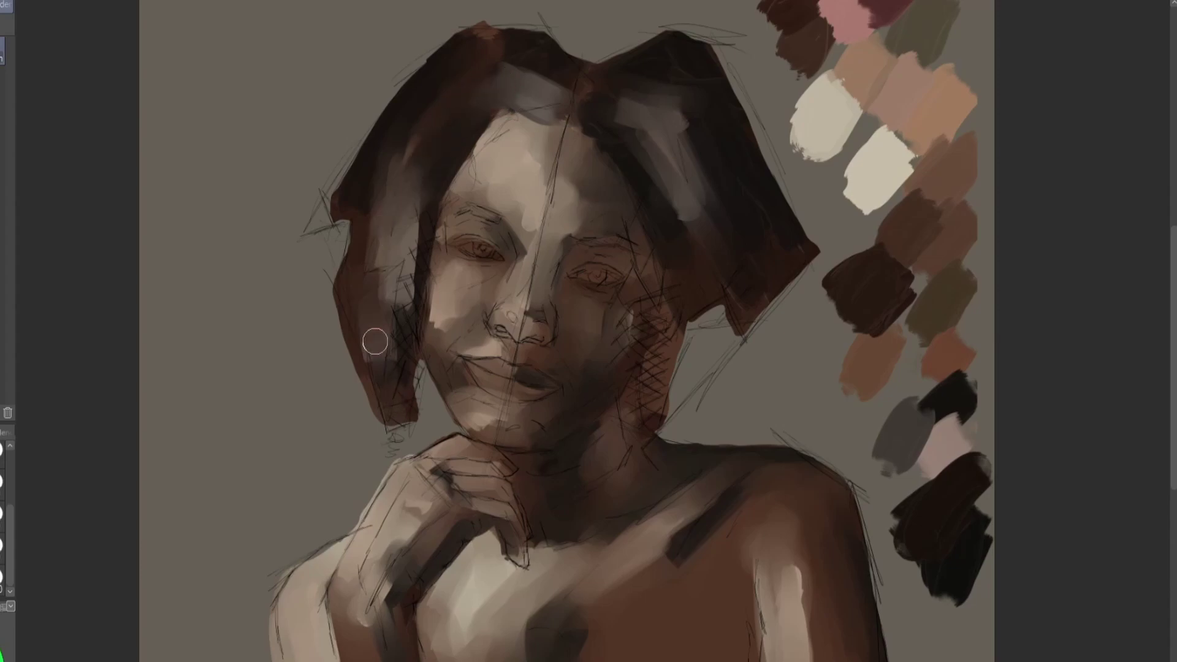
# Paint pale cream highlights on the lit side of the forehead and the near cheek
pyautogui.press('b')
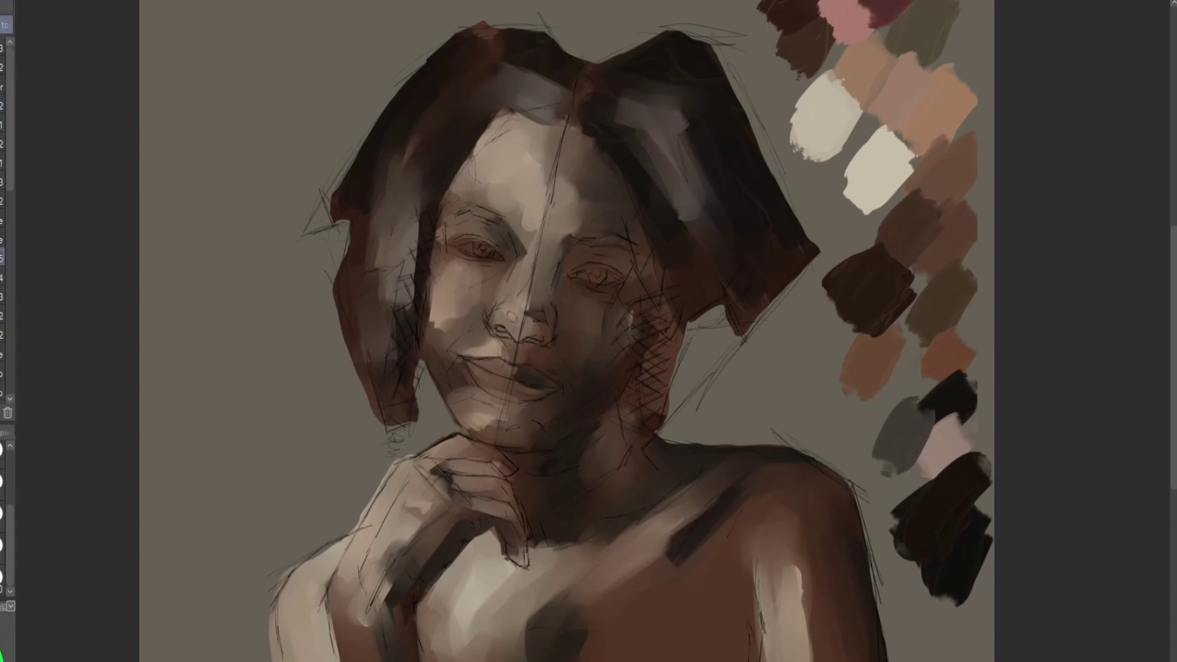
pyautogui.press('alt')
pyautogui.press('b')
pyautogui.moveTo(525, 170)
pyautogui.mouseDown()
pyautogui.moveTo(512, 191)
pyautogui.moveTo(481, 172)
pyautogui.moveTo(542, 207)
pyautogui.mouseUp()
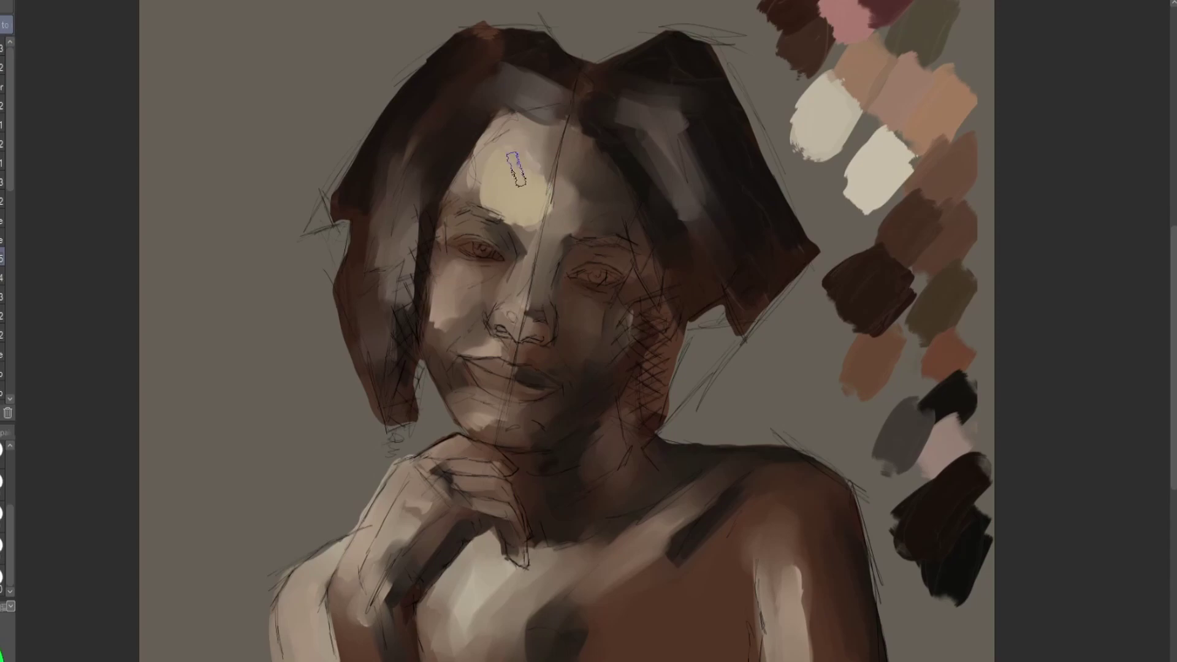
pyautogui.moveTo(514, 141); pyautogui.dragTo(485, 171)
pyautogui.moveTo(439, 306); pyautogui.dragTo(465, 297)
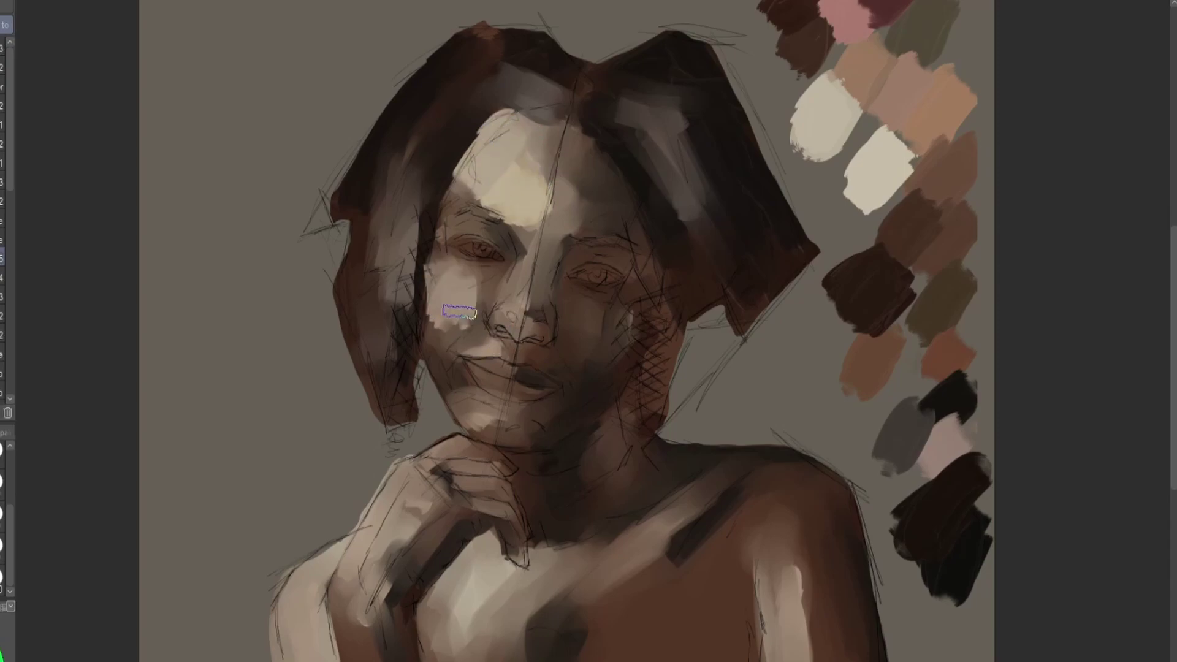
pyautogui.moveTo(527, 270); pyautogui.dragTo(573, 208)
pyautogui.moveTo(506, 270); pyautogui.dragTo(555, 217)
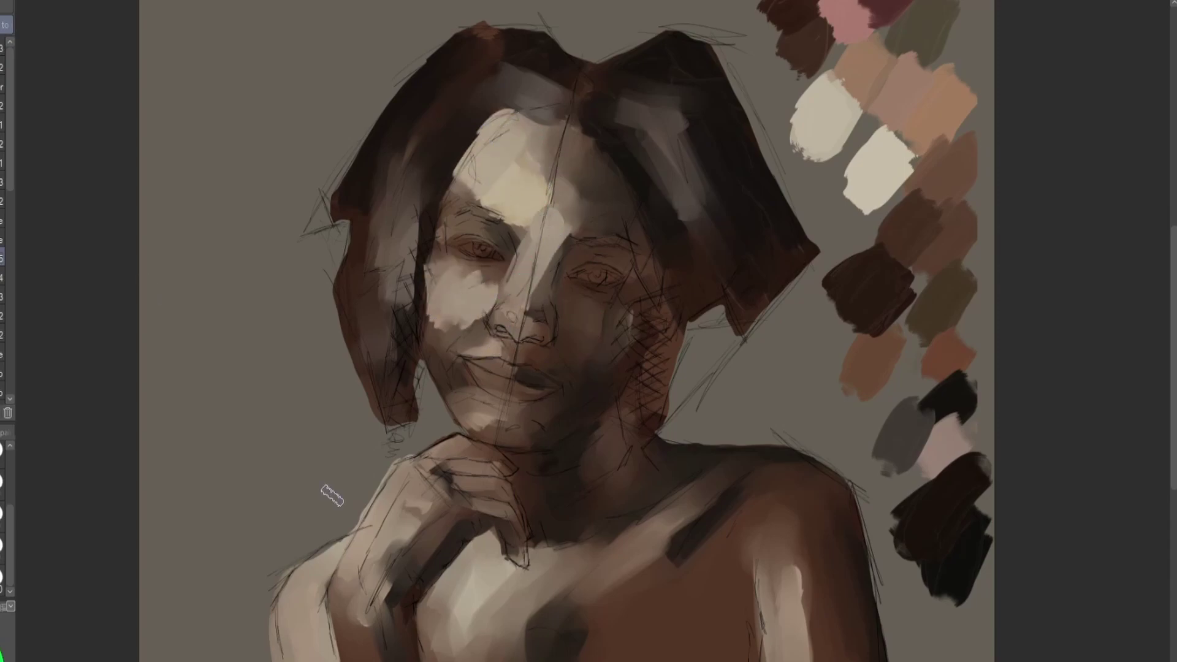
pyautogui.hotkey('ctrl', 'z')
pyautogui.hotkey('ctrl', 'z')
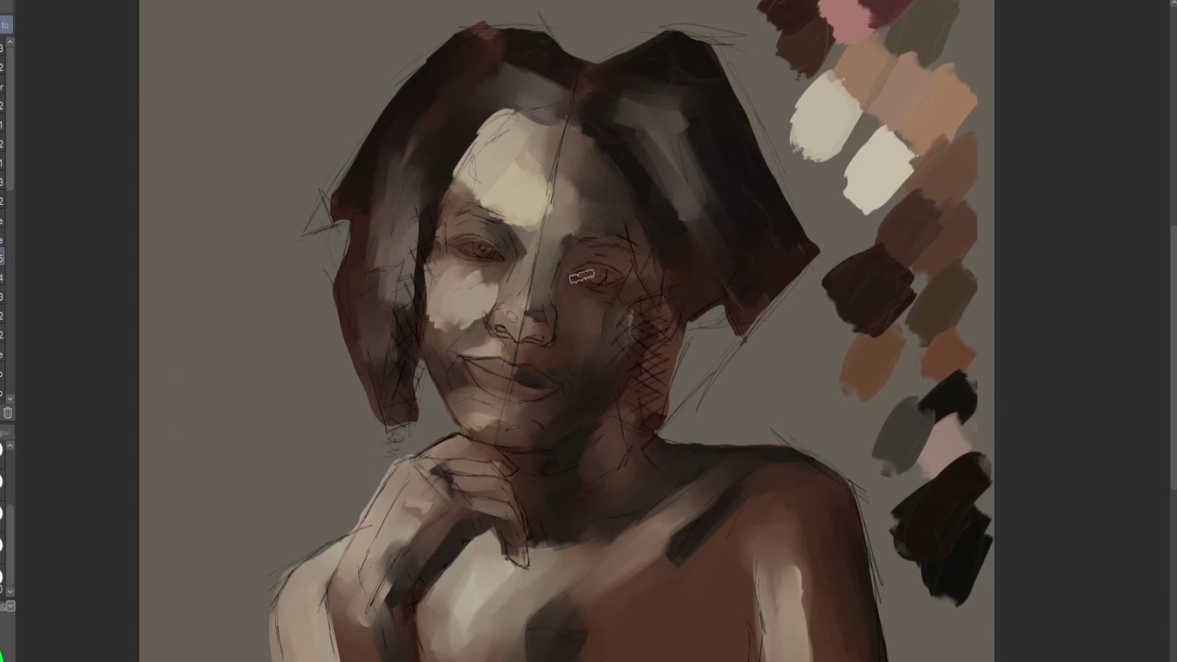
# Paint light highlights on the far cheek, both upper eyelids, the centre of the forehead, the nose and the chin
pyautogui.moveTo(582, 309); pyautogui.dragTo(589, 358)
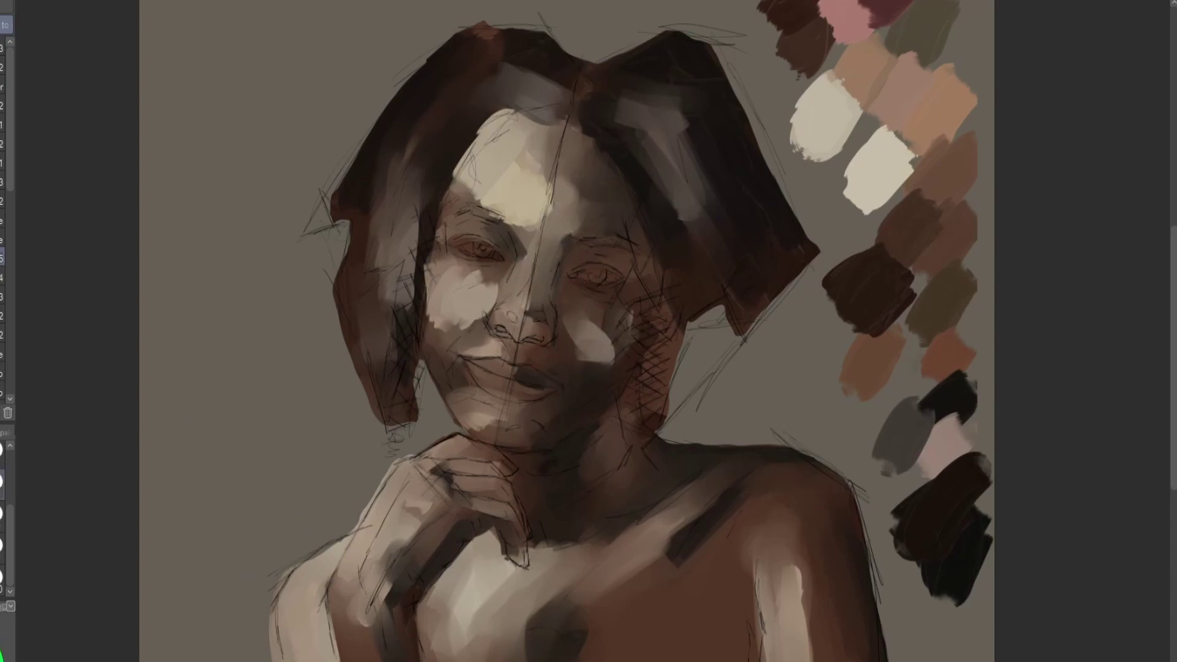
pyautogui.moveTo(585, 254); pyautogui.dragTo(629, 264)
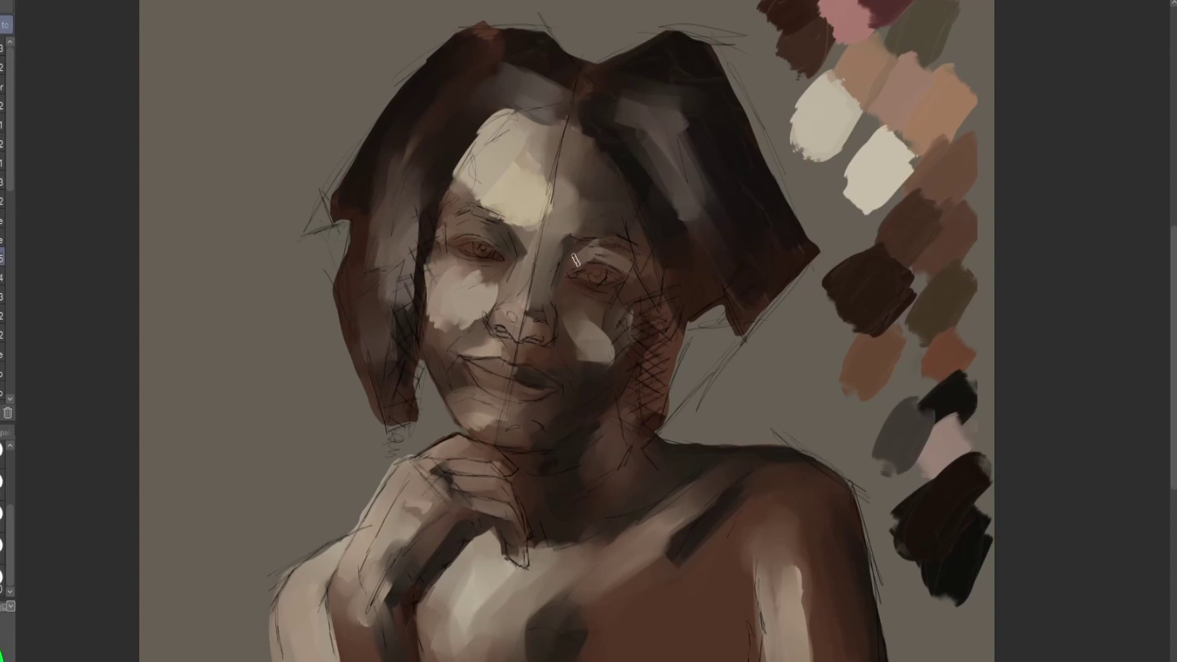
pyautogui.moveTo(498, 221); pyautogui.dragTo(457, 234)
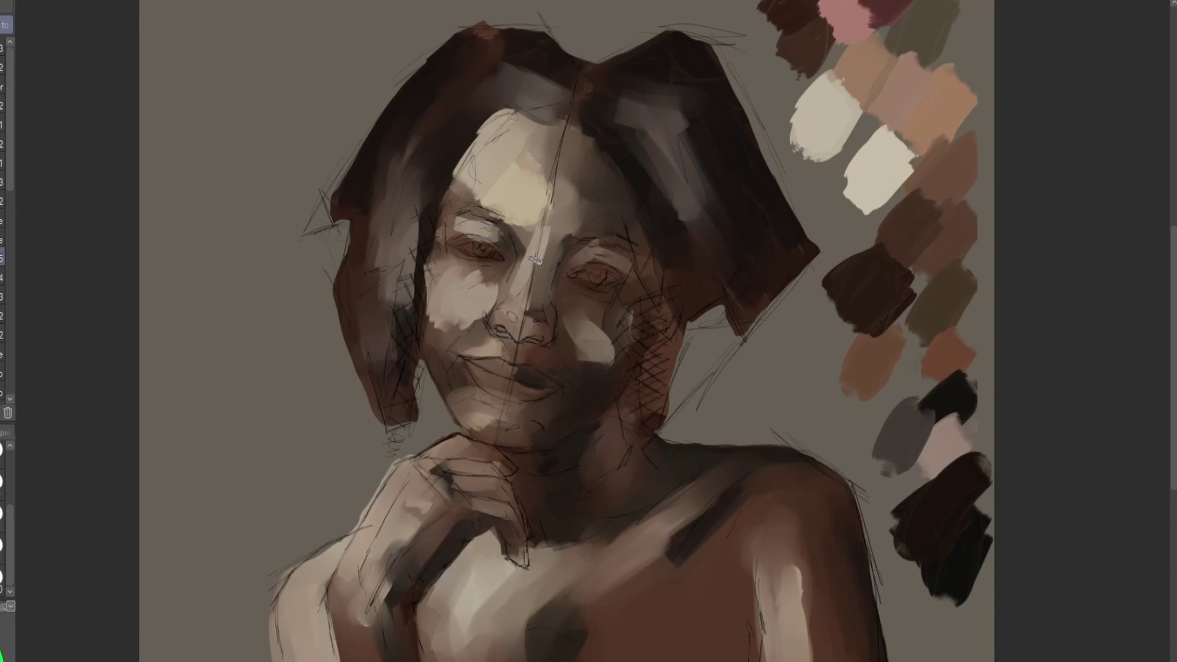
pyautogui.moveTo(549, 194); pyautogui.dragTo(581, 212)
pyautogui.moveTo(580, 334); pyautogui.dragTo(592, 355)
pyautogui.moveTo(491, 388)
pyautogui.mouseDown()
pyautogui.moveTo(473, 413)
pyautogui.moveTo(488, 408)
pyautogui.moveTo(466, 397)
pyautogui.moveTo(515, 316)
pyautogui.moveTo(493, 309)
pyautogui.moveTo(520, 321)
pyautogui.mouseUp()
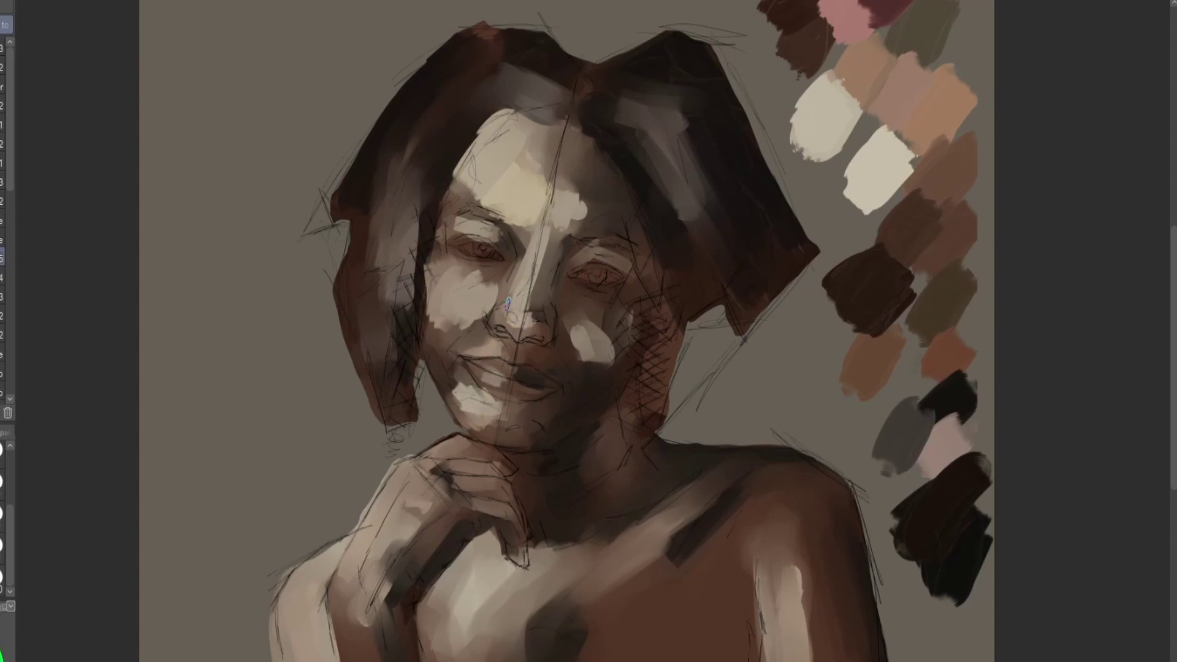
pyautogui.moveTo(460, 386); pyautogui.dragTo(483, 423)
# Add light highlights to the wrist, knuckles, fingers, raised arm, chest and collarbone
pyautogui.moveTo(379, 515)
pyautogui.mouseDown()
pyautogui.moveTo(341, 589)
pyautogui.moveTo(368, 549)
pyautogui.mouseUp()
pyautogui.moveTo(420, 464); pyautogui.dragTo(436, 468)
pyautogui.moveTo(447, 485)
pyautogui.mouseDown()
pyautogui.moveTo(434, 493)
pyautogui.moveTo(464, 484)
pyautogui.moveTo(466, 440)
pyautogui.moveTo(487, 464)
pyautogui.mouseUp()
pyautogui.moveTo(465, 559)
pyautogui.mouseDown()
pyautogui.moveTo(427, 605)
pyautogui.moveTo(467, 626)
pyautogui.mouseUp()
pyautogui.moveTo(293, 613); pyautogui.dragTo(288, 657)
pyautogui.moveTo(310, 579); pyautogui.dragTo(285, 635)
pyautogui.moveTo(603, 560)
pyautogui.mouseDown()
pyautogui.moveTo(629, 544)
pyautogui.moveTo(586, 580)
pyautogui.mouseUp()
pyautogui.moveTo(588, 575); pyautogui.dragTo(671, 506)
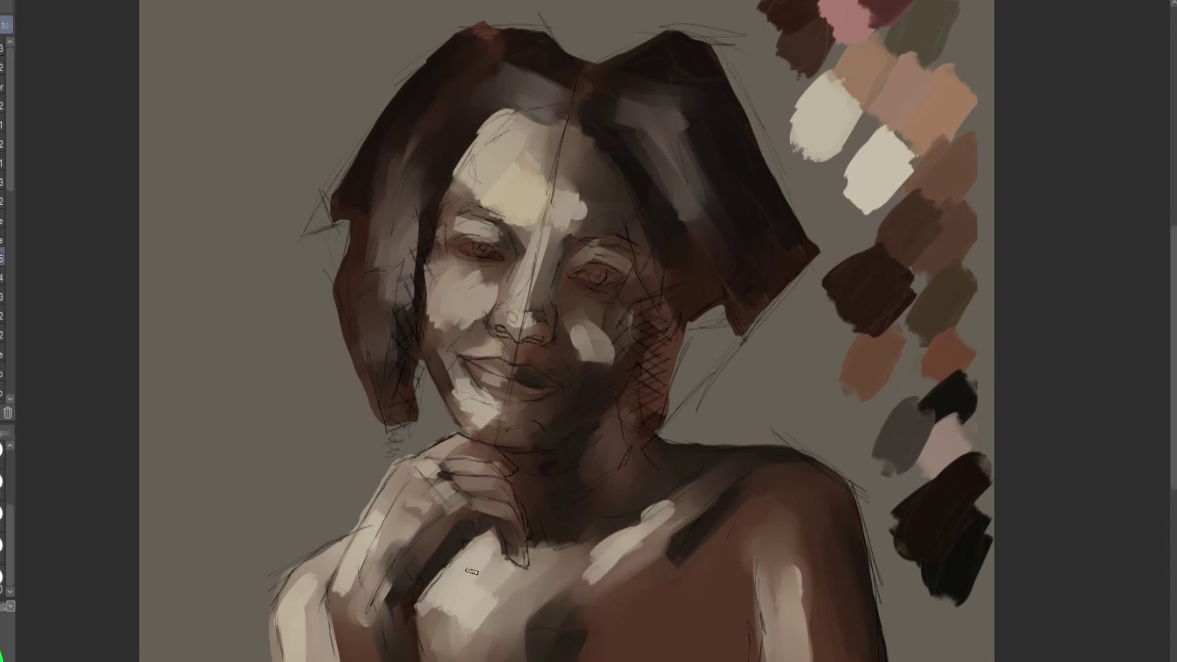
# Add light strokes to the side of the neck, far upper arm, chest, hair and under the near eye
pyautogui.moveTo(603, 427); pyautogui.dragTo(612, 478)
pyautogui.moveTo(786, 571); pyautogui.dragTo(806, 659)
pyautogui.moveTo(650, 607)
pyautogui.mouseDown()
pyautogui.moveTo(606, 657)
pyautogui.moveTo(644, 657)
pyautogui.mouseUp()
pyautogui.moveTo(404, 174); pyautogui.dragTo(389, 242)
pyautogui.moveTo(705, 212); pyautogui.dragTo(667, 160)
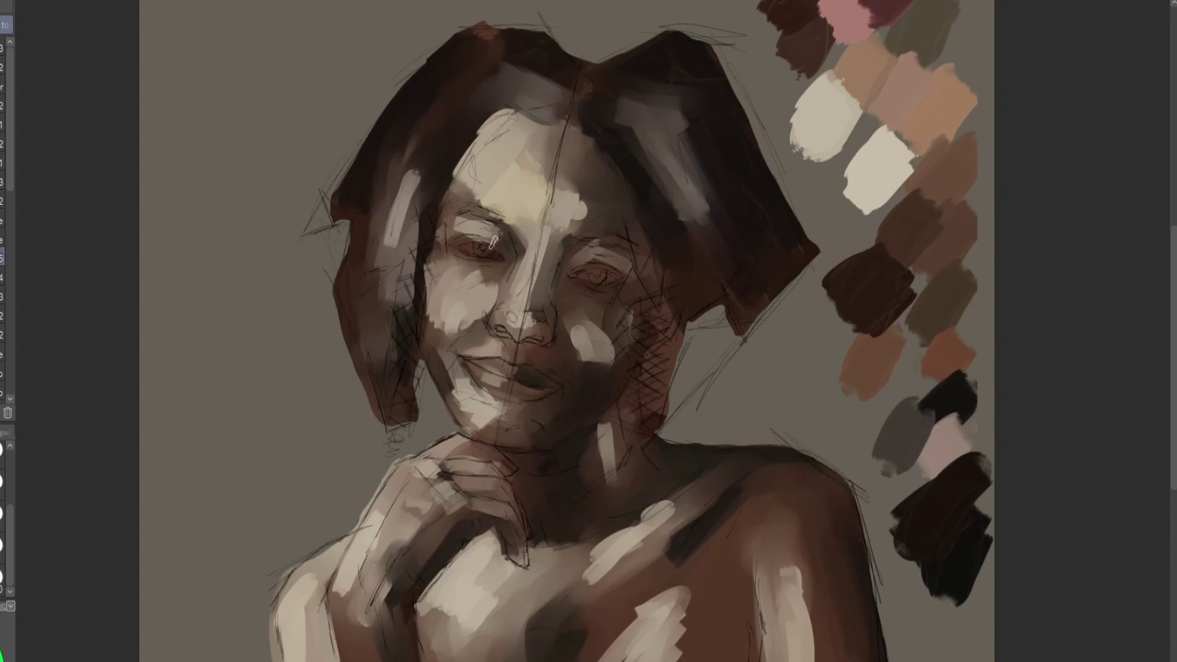
pyautogui.moveTo(504, 264); pyautogui.dragTo(431, 245)
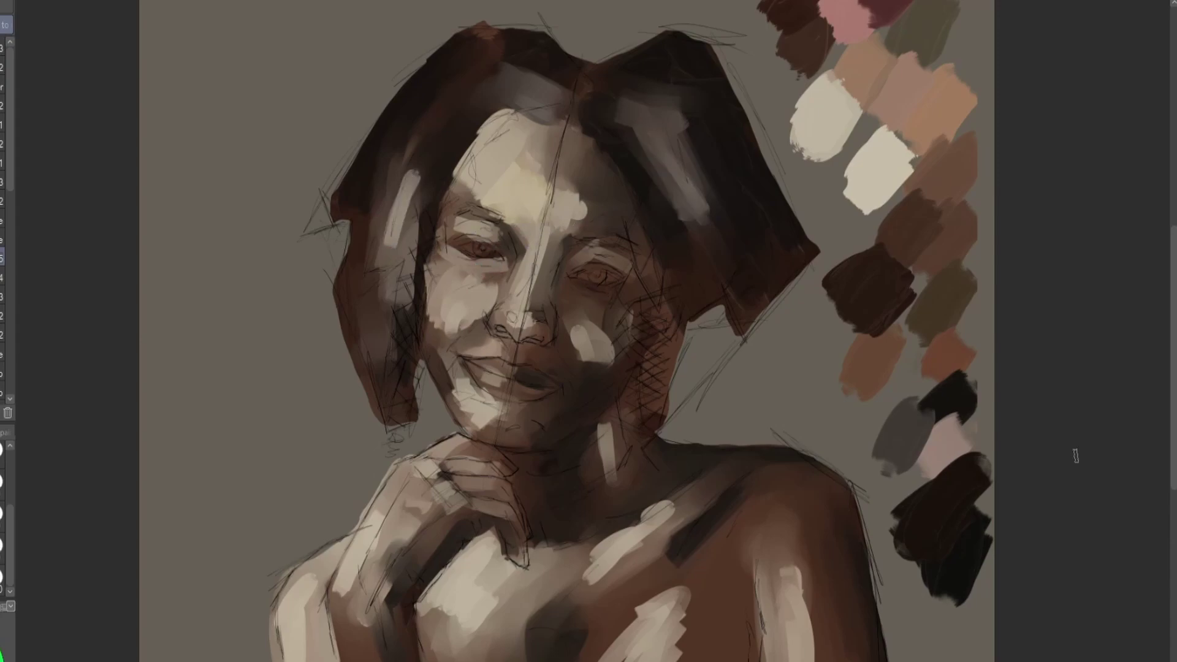
# Darken both eyebrows and paint dark shadows beside the nose and mouth and under the chin
pyautogui.moveTo(452, 206); pyautogui.dragTo(510, 228)
pyautogui.moveTo(601, 247)
pyautogui.mouseDown()
pyautogui.moveTo(574, 244)
pyautogui.moveTo(638, 250)
pyautogui.mouseUp()
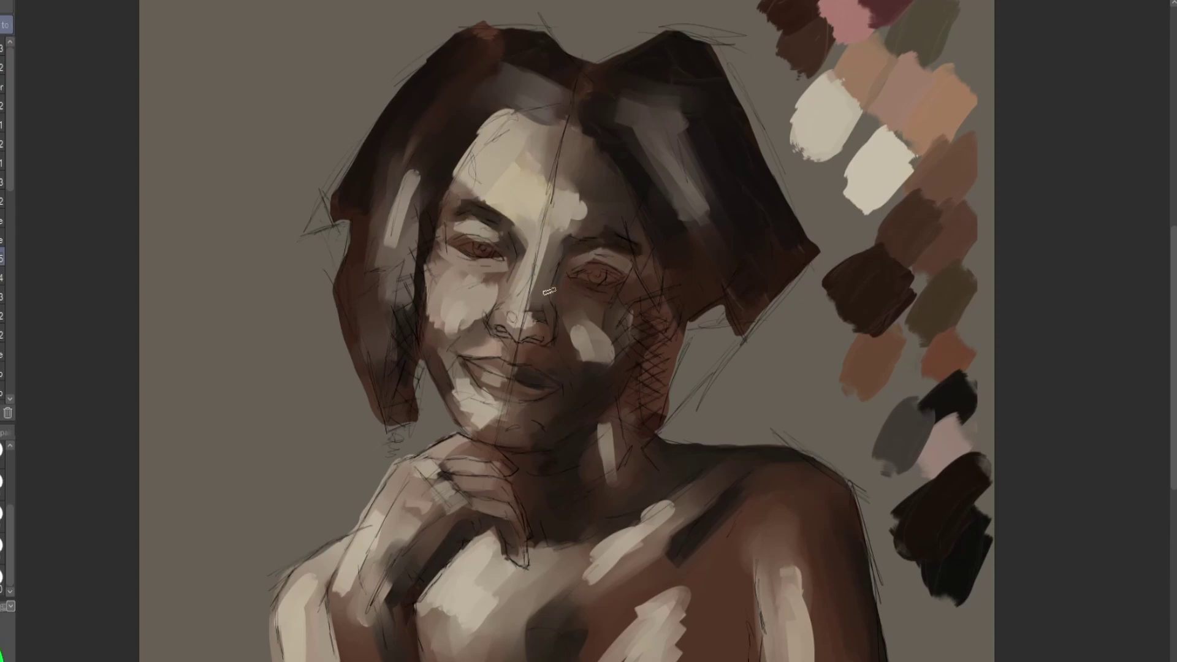
pyautogui.moveTo(563, 329)
pyautogui.mouseDown()
pyautogui.moveTo(561, 298)
pyautogui.moveTo(555, 349)
pyautogui.moveTo(631, 335)
pyautogui.moveTo(616, 374)
pyautogui.mouseUp()
pyautogui.moveTo(542, 426)
pyautogui.mouseDown()
pyautogui.moveTo(573, 404)
pyautogui.moveTo(567, 429)
pyautogui.mouseUp()
pyautogui.moveTo(501, 444); pyautogui.dragTo(487, 409)
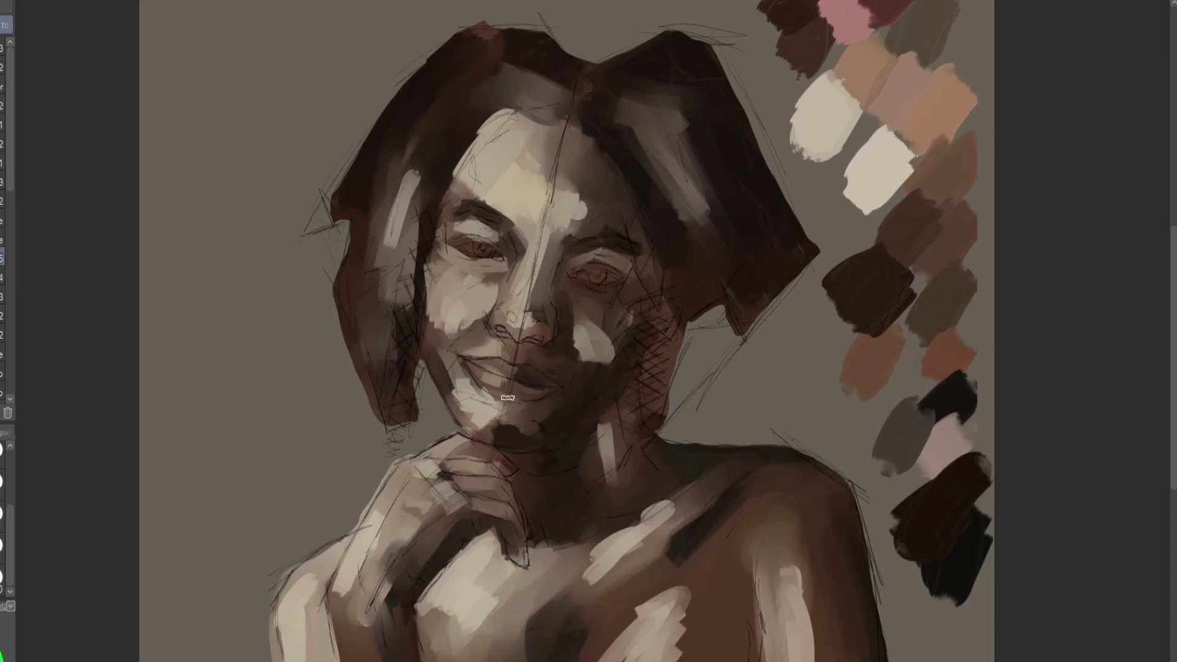
# Paint dark olive shadows along the near jaw, beside the nose, below the hairline and on the far forehead
pyautogui.moveTo(429, 351); pyautogui.dragTo(454, 403)
pyautogui.moveTo(489, 298); pyautogui.dragTo(474, 306)
pyautogui.moveTo(586, 151)
pyautogui.mouseDown()
pyautogui.moveTo(509, 116)
pyautogui.moveTo(562, 154)
pyautogui.mouseUp()
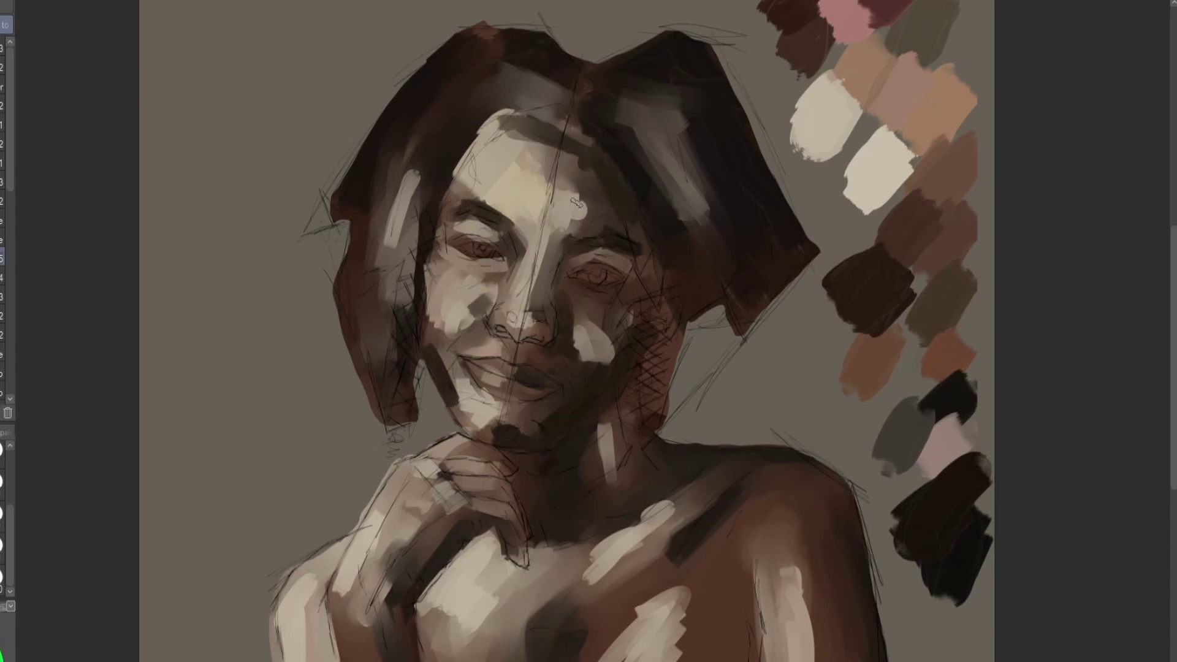
pyautogui.moveTo(569, 212)
pyautogui.mouseDown()
pyautogui.moveTo(593, 195)
pyautogui.moveTo(567, 186)
pyautogui.mouseUp()
# Paint dark olive shadows on the neck, collarbone, shoulder and underside of the hand and forearm
pyautogui.moveTo(622, 511); pyautogui.dragTo(680, 484)
pyautogui.moveTo(757, 480); pyautogui.dragTo(742, 507)
pyautogui.moveTo(534, 488); pyautogui.dragTo(518, 499)
pyautogui.moveTo(454, 538)
pyautogui.mouseDown()
pyautogui.moveTo(418, 603)
pyautogui.moveTo(375, 623)
pyautogui.moveTo(384, 657)
pyautogui.mouseUp()
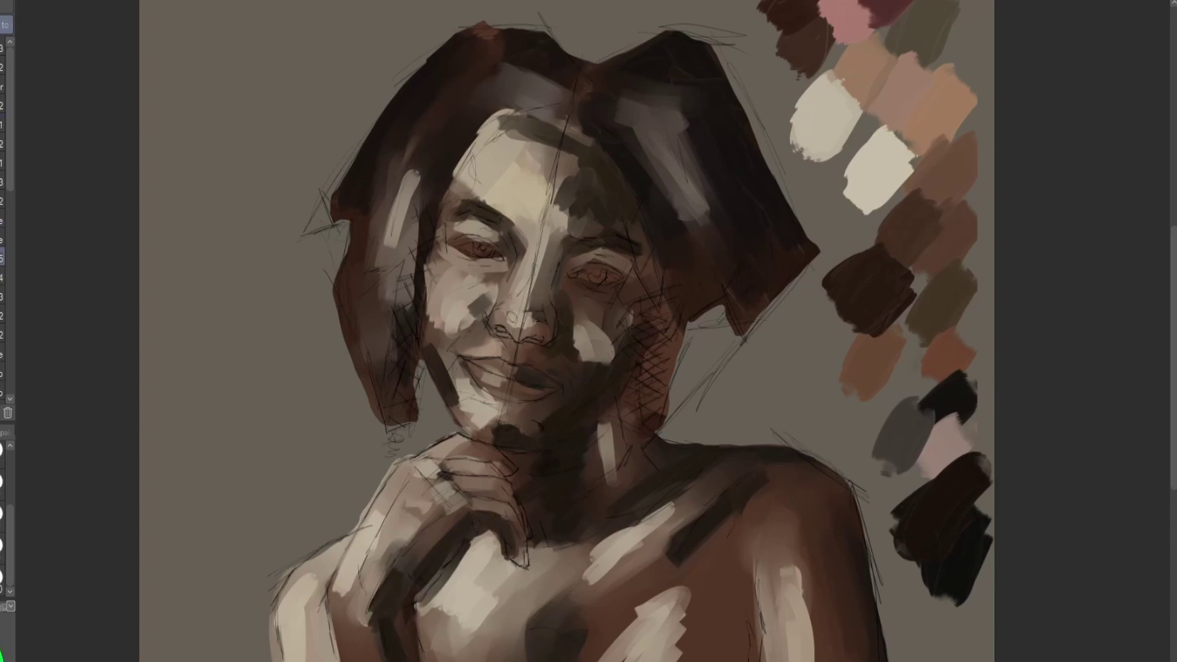
# Soften the chin, near cheek and collarbone shadows with mid-tone strokes
pyautogui.press('i')
pyautogui.hscroll(1, 567, 331)
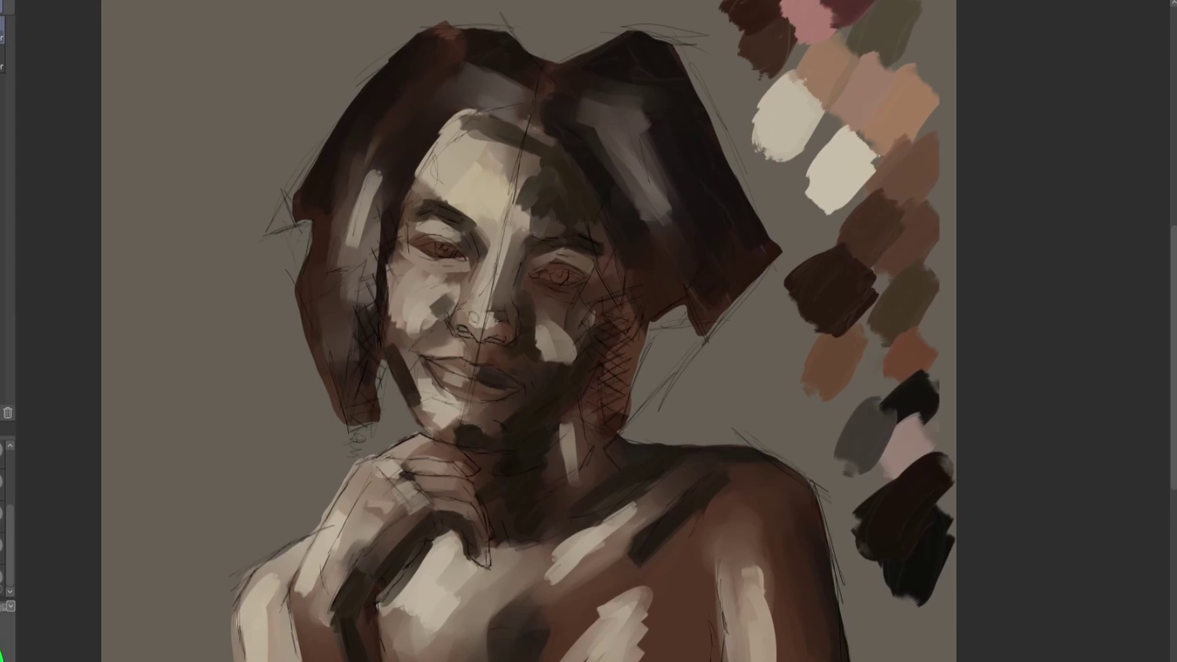
pyautogui.press('b')
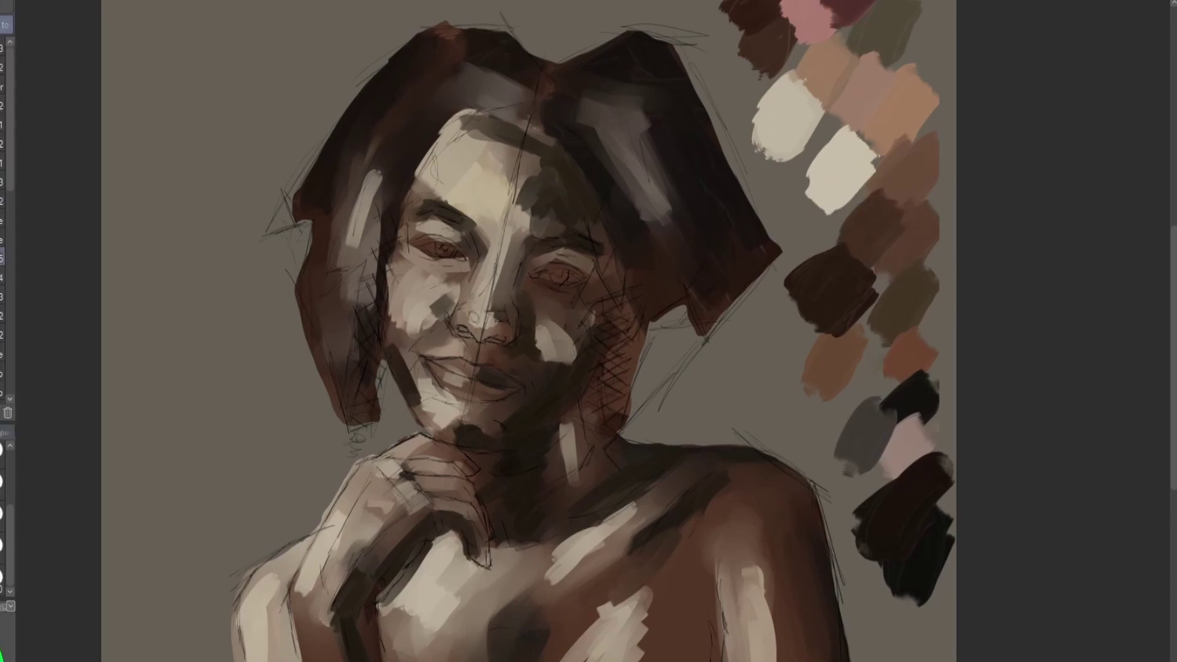
pyautogui.moveTo(400, 325)
pyautogui.mouseDown()
pyautogui.moveTo(428, 392)
pyautogui.moveTo(399, 323)
pyautogui.mouseUp()
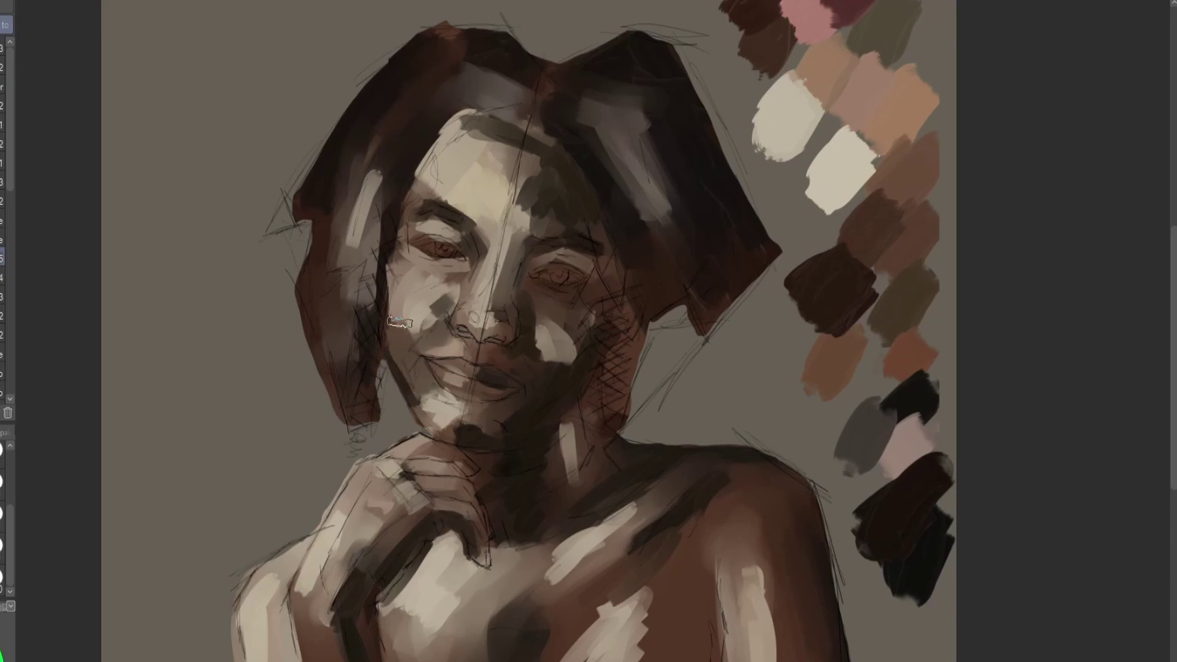
# Paint olive-brown mid-tone shadows over the upper forehead along the hairline and on the far cheek
pyautogui.press('alt')
pyautogui.keyDown('alt'); pyautogui.click(837, 298); pyautogui.keyUp('alt')
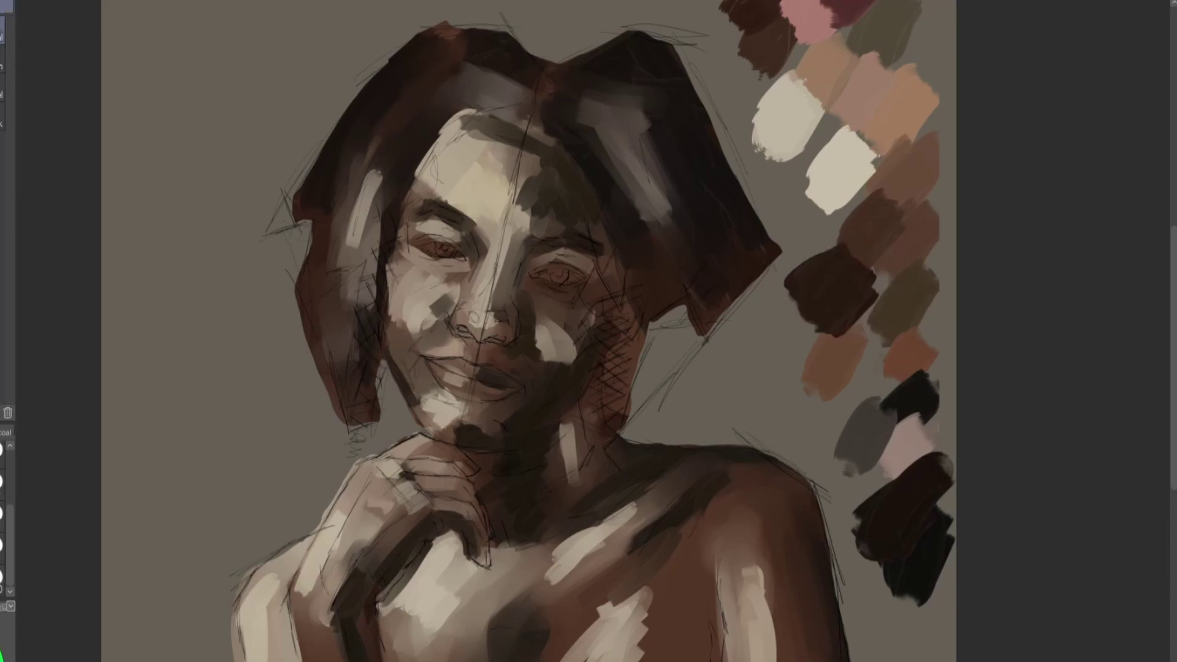
pyautogui.press('b')
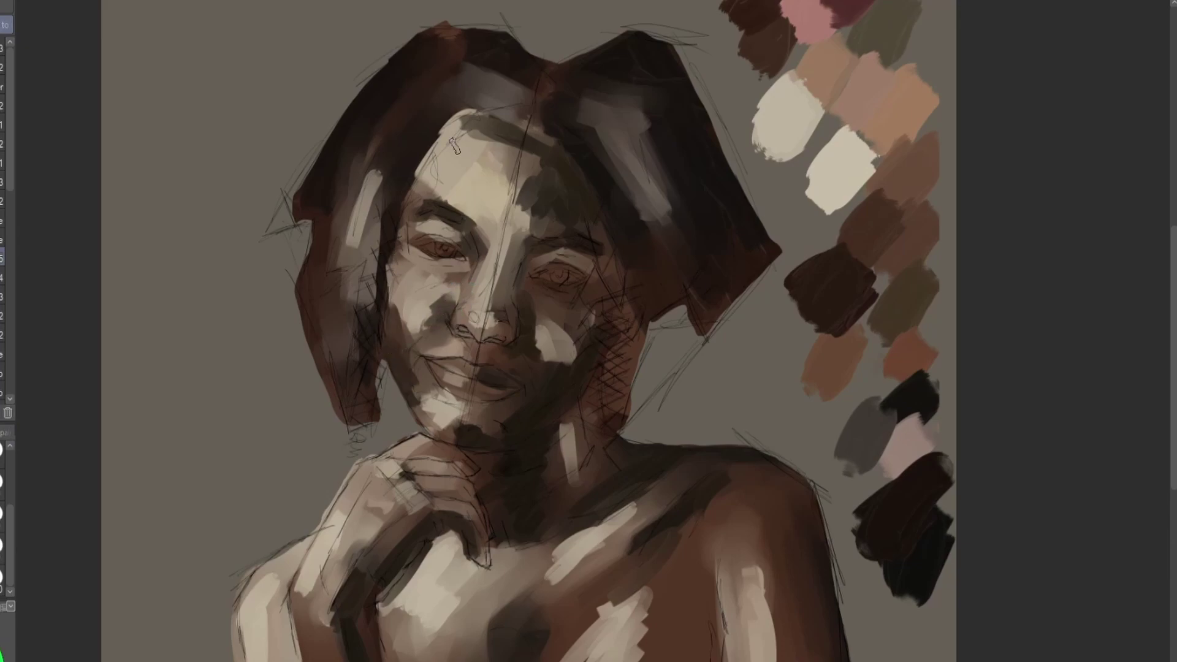
pyautogui.moveTo(494, 123); pyautogui.dragTo(460, 168)
pyautogui.moveTo(518, 136); pyautogui.dragTo(493, 162)
pyautogui.moveTo(467, 116); pyautogui.dragTo(429, 153)
pyautogui.moveTo(454, 128); pyautogui.dragTo(436, 159)
pyautogui.moveTo(509, 127); pyautogui.dragTo(546, 135)
pyautogui.moveTo(576, 357)
pyautogui.mouseDown()
pyautogui.moveTo(524, 406)
pyautogui.moveTo(538, 360)
pyautogui.mouseUp()
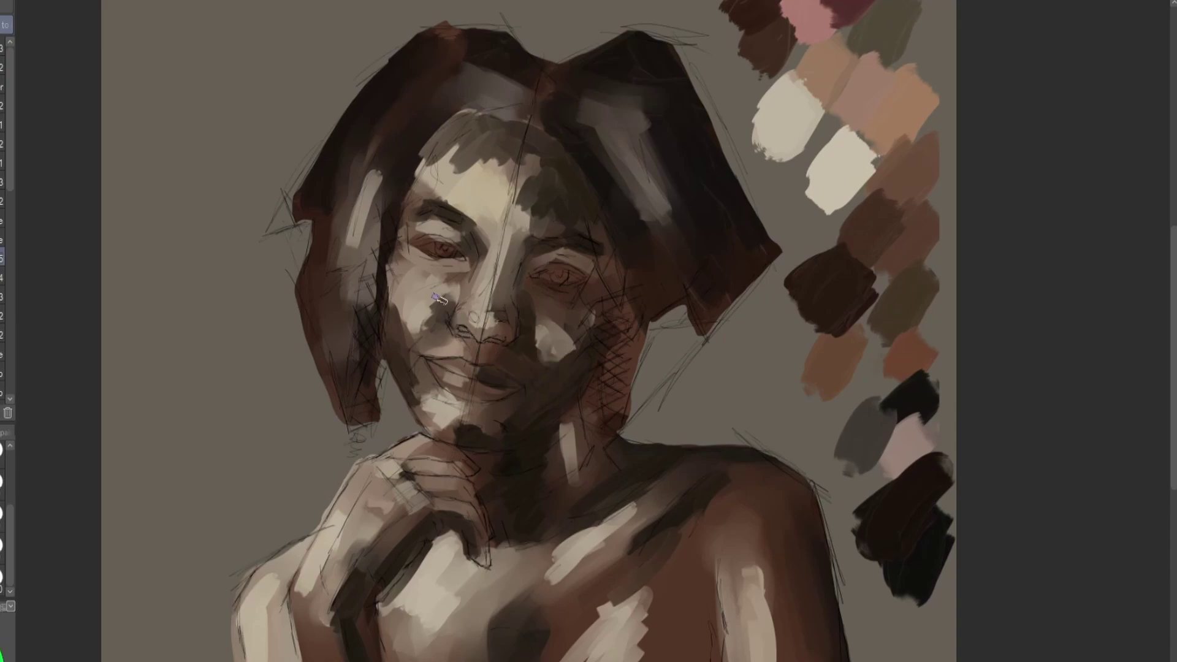
# Add olive-brown shadows under the nose, along the nose bridge, on the far cheek and across the chin
pyautogui.moveTo(467, 326)
pyautogui.mouseDown()
pyautogui.moveTo(484, 313)
pyautogui.moveTo(473, 326)
pyautogui.moveTo(499, 325)
pyautogui.mouseUp()
pyautogui.moveTo(503, 238)
pyautogui.mouseDown()
pyautogui.moveTo(509, 299)
pyautogui.moveTo(516, 257)
pyautogui.mouseUp()
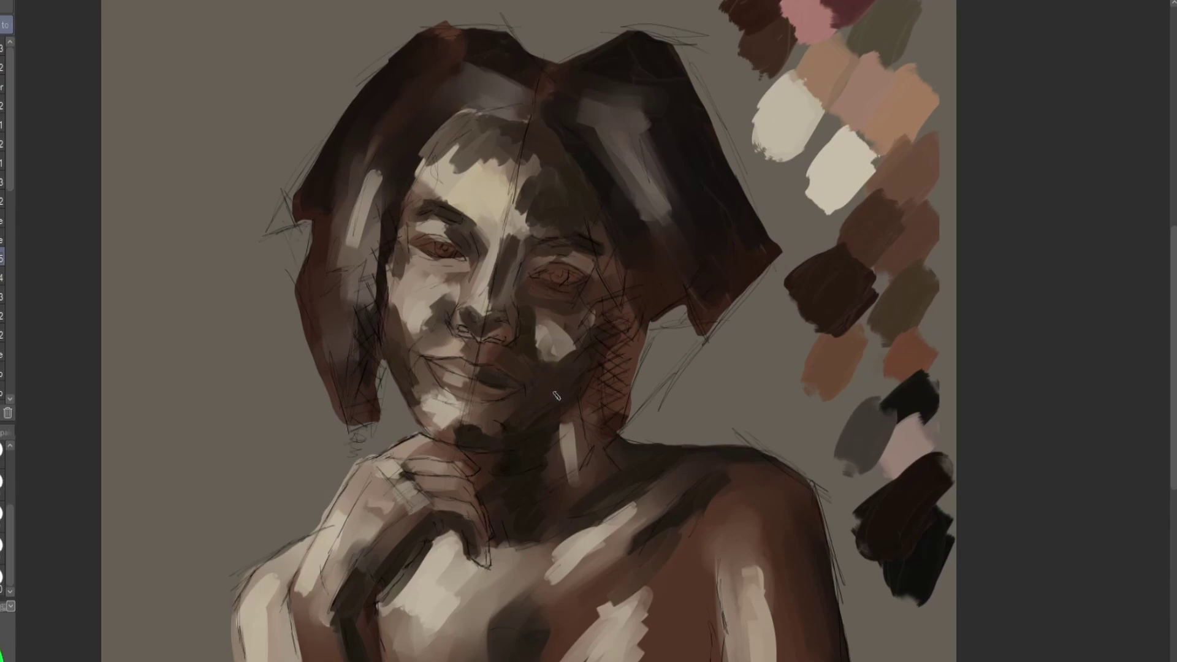
pyautogui.moveTo(579, 347); pyautogui.dragTo(530, 350)
pyautogui.moveTo(456, 397)
pyautogui.mouseDown()
pyautogui.moveTo(505, 416)
pyautogui.moveTo(480, 378)
pyautogui.moveTo(504, 410)
pyautogui.moveTo(524, 389)
pyautogui.moveTo(443, 406)
pyautogui.moveTo(494, 413)
pyautogui.moveTo(439, 398)
pyautogui.mouseUp()
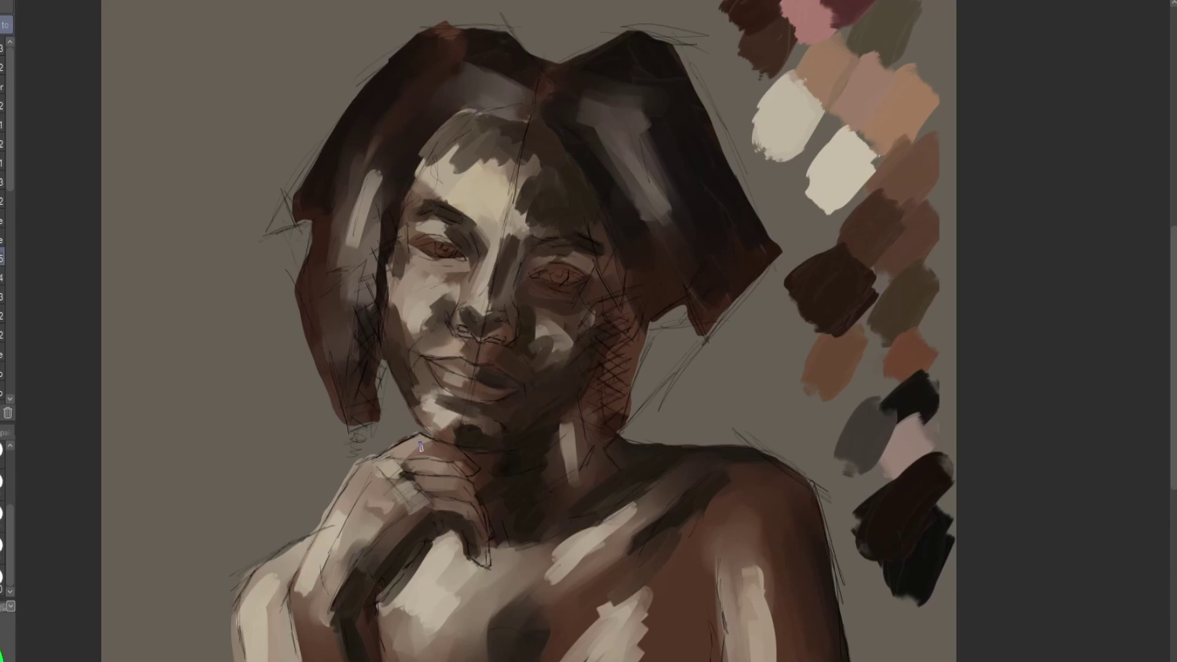
# Add olive-brown shadows to the fingers, lower chest, raised arm and beside the far upper arm
pyautogui.moveTo(409, 461); pyautogui.dragTo(448, 510)
pyautogui.moveTo(410, 445)
pyautogui.mouseDown()
pyautogui.moveTo(400, 451)
pyautogui.moveTo(459, 460)
pyautogui.mouseUp()
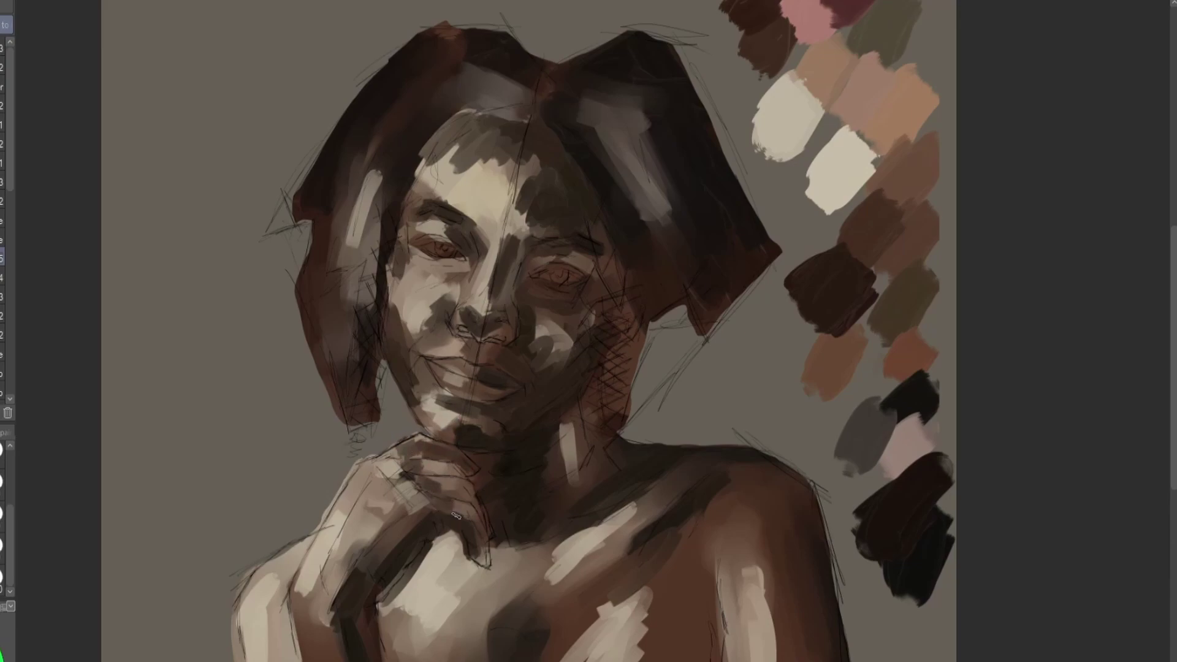
pyautogui.moveTo(475, 615)
pyautogui.mouseDown()
pyautogui.moveTo(442, 654)
pyautogui.moveTo(485, 613)
pyautogui.moveTo(460, 652)
pyautogui.mouseUp()
pyautogui.moveTo(243, 642); pyautogui.dragTo(250, 660)
pyautogui.moveTo(693, 615)
pyautogui.mouseDown()
pyautogui.moveTo(668, 652)
pyautogui.moveTo(719, 653)
pyautogui.moveTo(687, 660)
pyautogui.mouseUp()
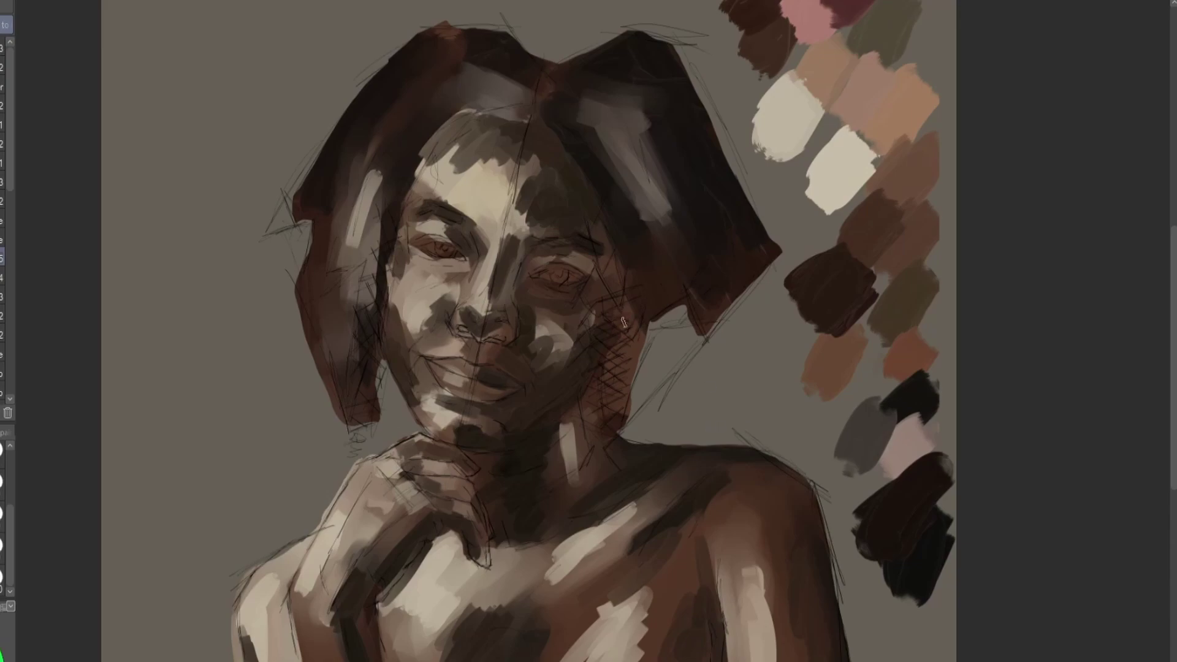
# Blend the near-side hair highlight and smooth the tones around the near eye, across the face and over the forehead
pyautogui.press('j')
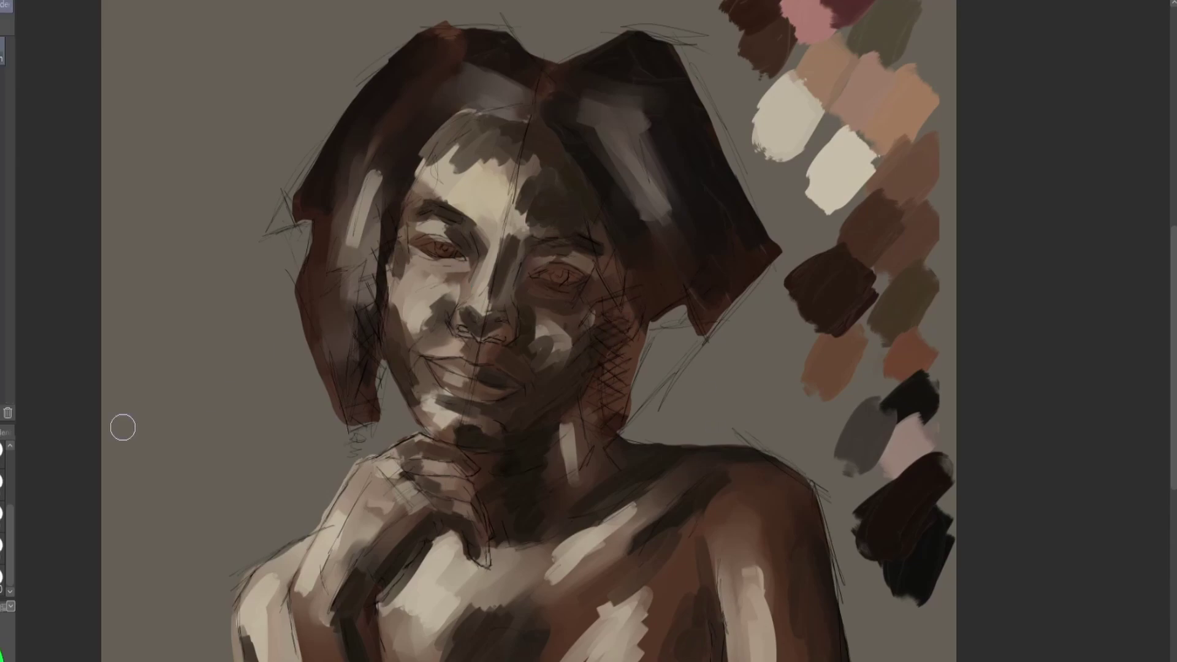
pyautogui.moveTo(375, 208); pyautogui.dragTo(371, 173)
pyautogui.moveTo(410, 224); pyautogui.dragTo(456, 235)
pyautogui.moveTo(412, 262); pyautogui.dragTo(438, 270)
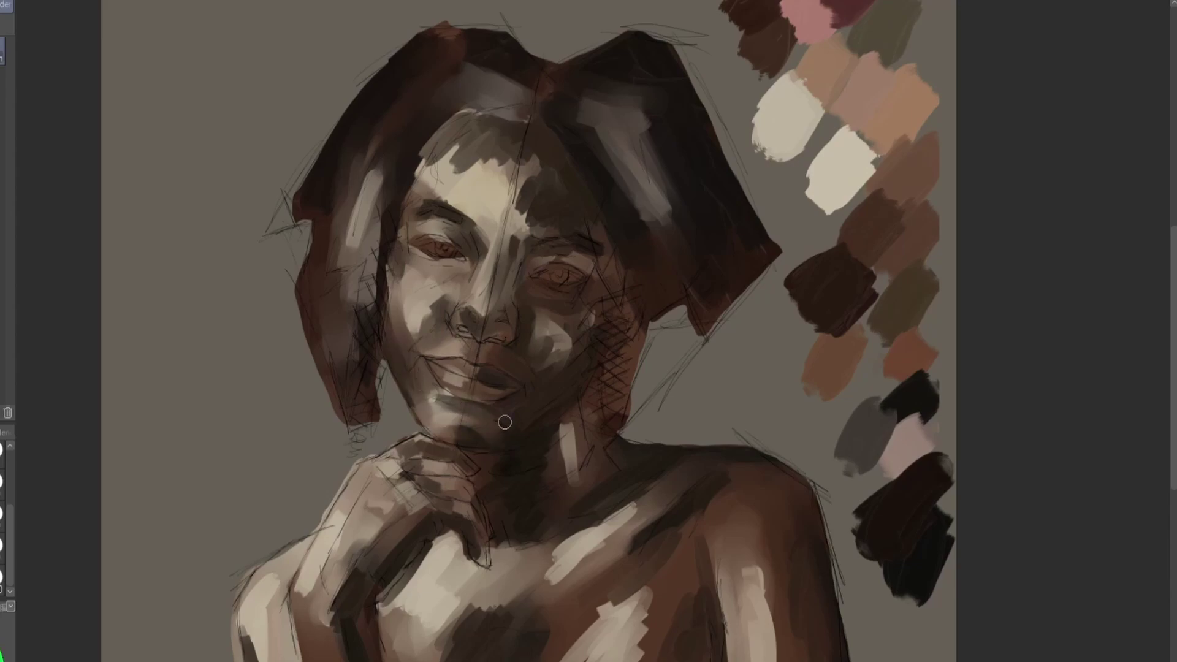
pyautogui.moveTo(524, 226)
pyautogui.mouseDown()
pyautogui.moveTo(506, 153)
pyautogui.moveTo(466, 173)
pyautogui.moveTo(449, 156)
pyautogui.mouseUp()
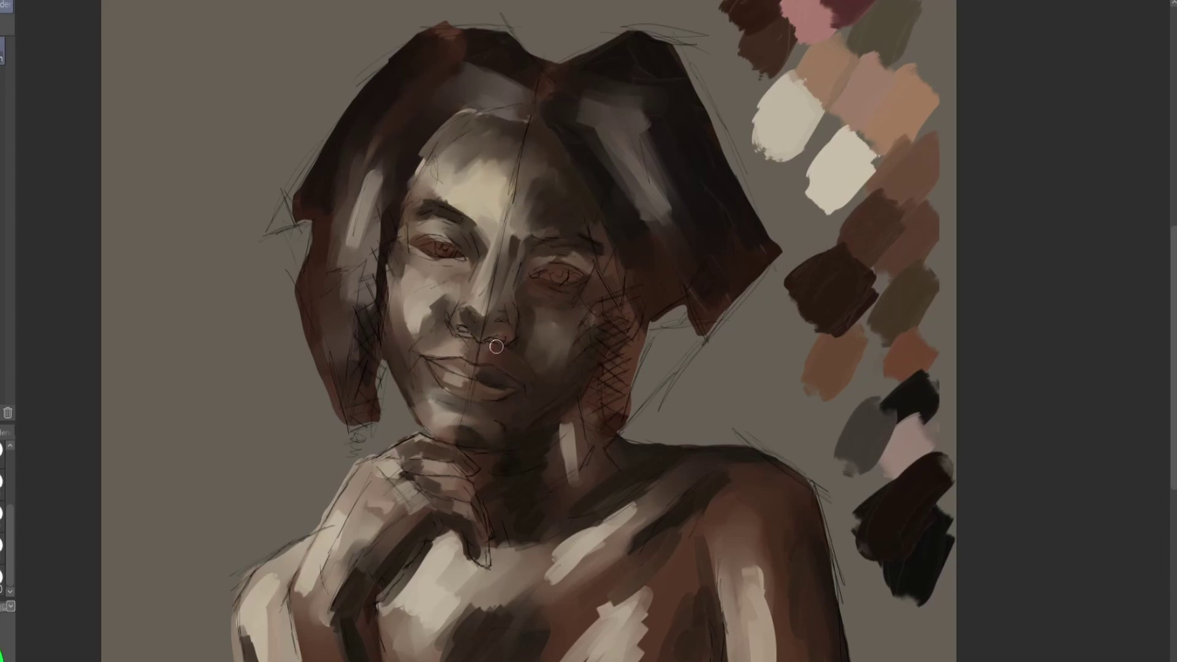
# Blend the highlights and shadows on the neck, upper chest and collarbone into softer transitions
pyautogui.moveTo(570, 482); pyautogui.dragTo(568, 429)
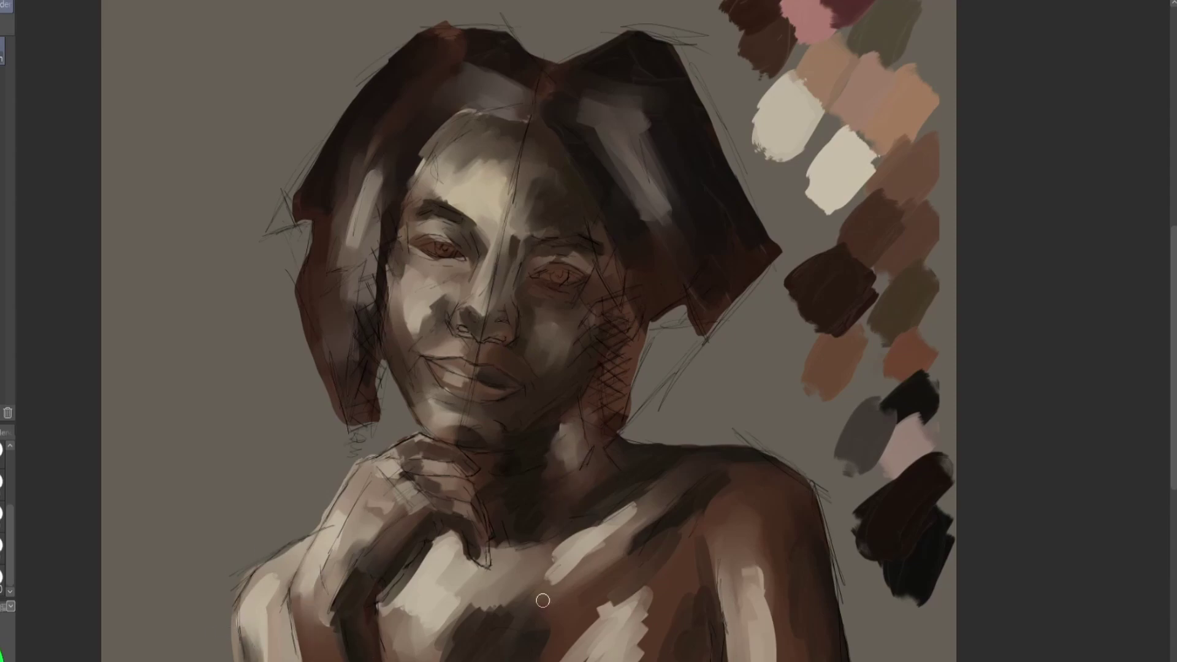
pyautogui.moveTo(484, 583); pyautogui.dragTo(450, 654)
pyautogui.moveTo(634, 504); pyautogui.dragTo(557, 552)
pyautogui.click(3, 513)
pyautogui.moveTo(633, 503); pyautogui.dragTo(550, 571)
pyautogui.moveTo(581, 594); pyautogui.dragTo(680, 514)
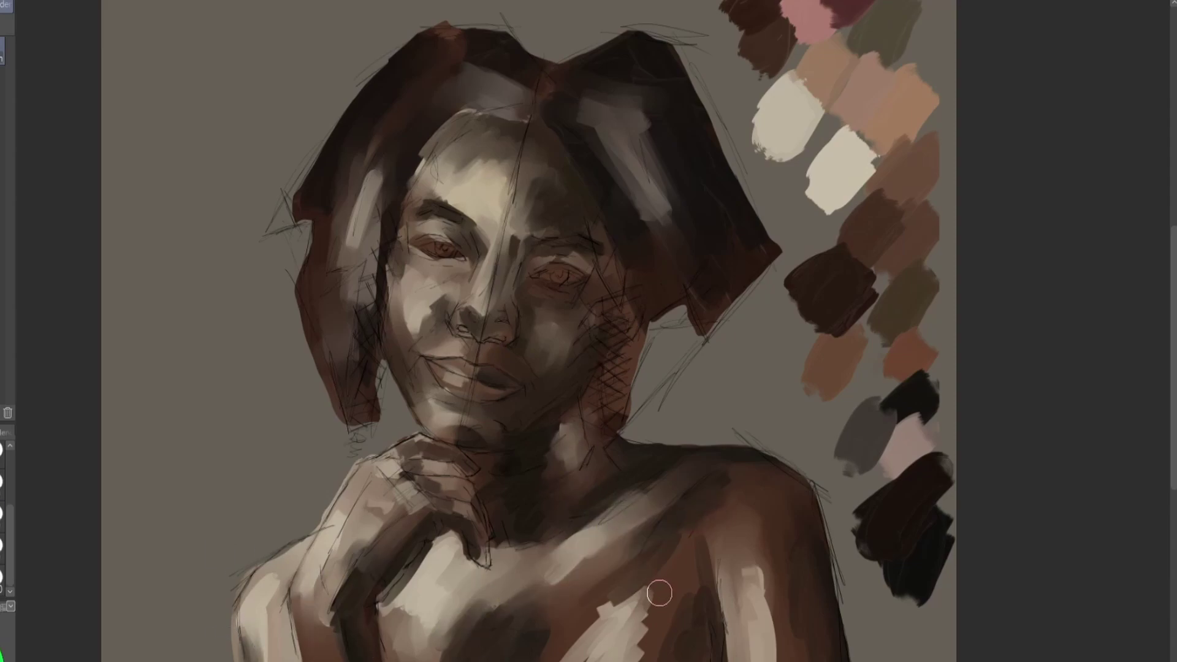
# Blend the highlights on the lower chest, far upper arm and hair, and soften the far cheek
pyautogui.moveTo(666, 585); pyautogui.dragTo(685, 559)
pyautogui.moveTo(668, 609)
pyautogui.mouseDown()
pyautogui.moveTo(748, 588)
pyautogui.moveTo(785, 637)
pyautogui.mouseUp()
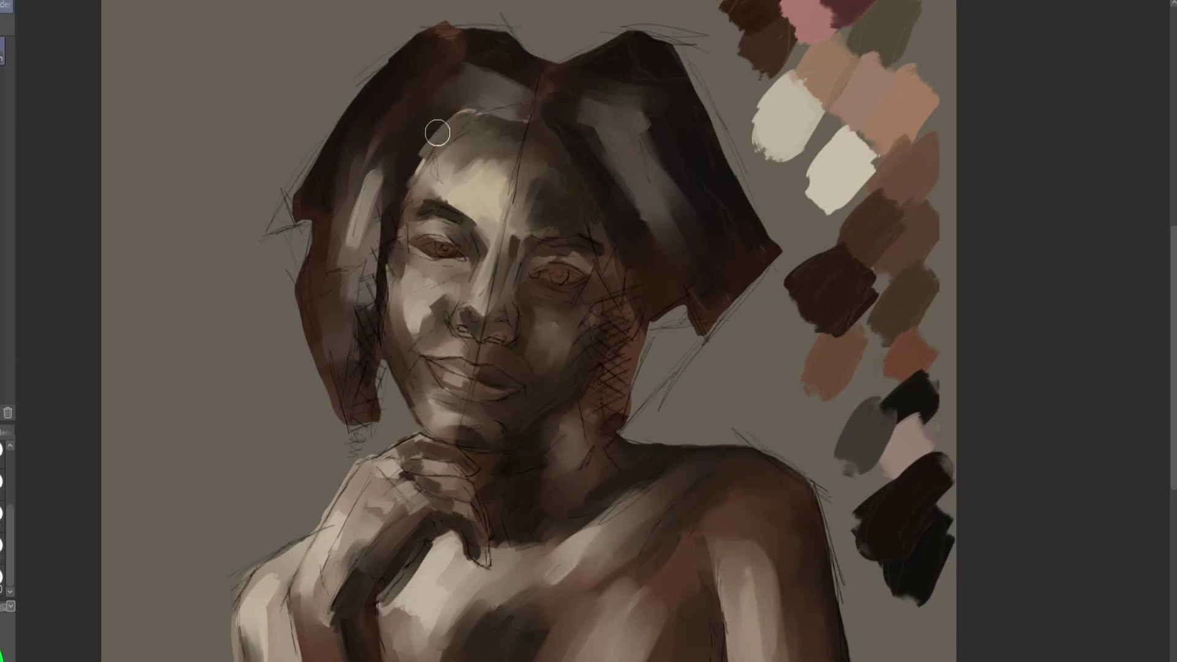
pyautogui.moveTo(371, 175); pyautogui.dragTo(320, 270)
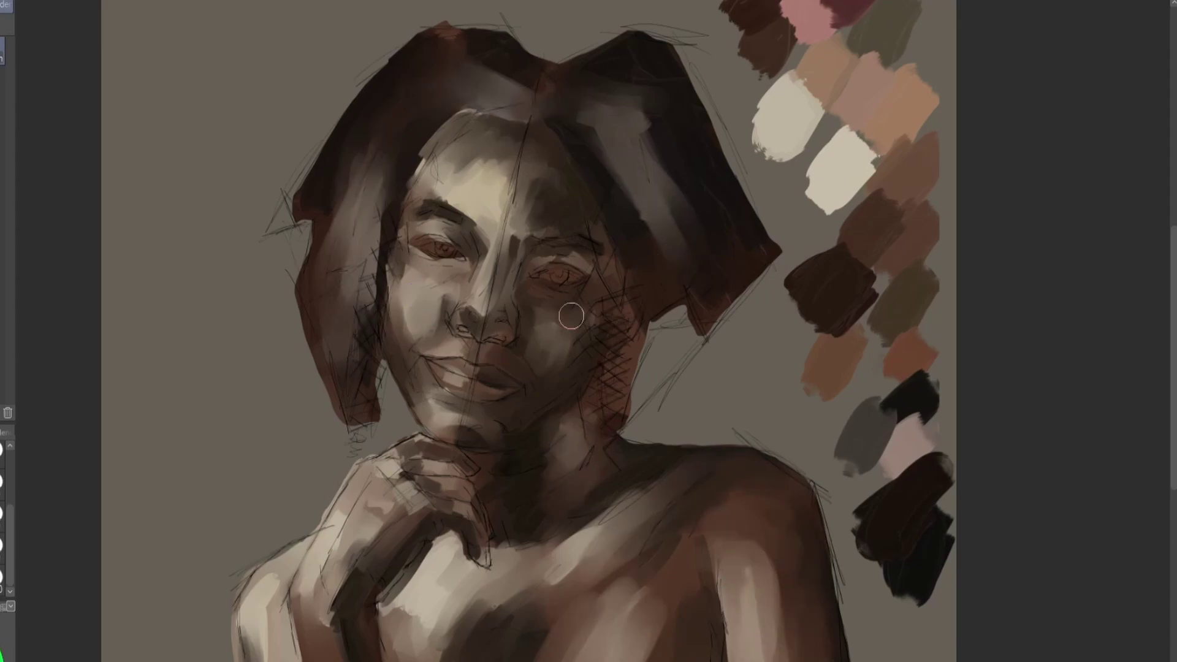
pyautogui.moveTo(558, 320); pyautogui.dragTo(555, 365)
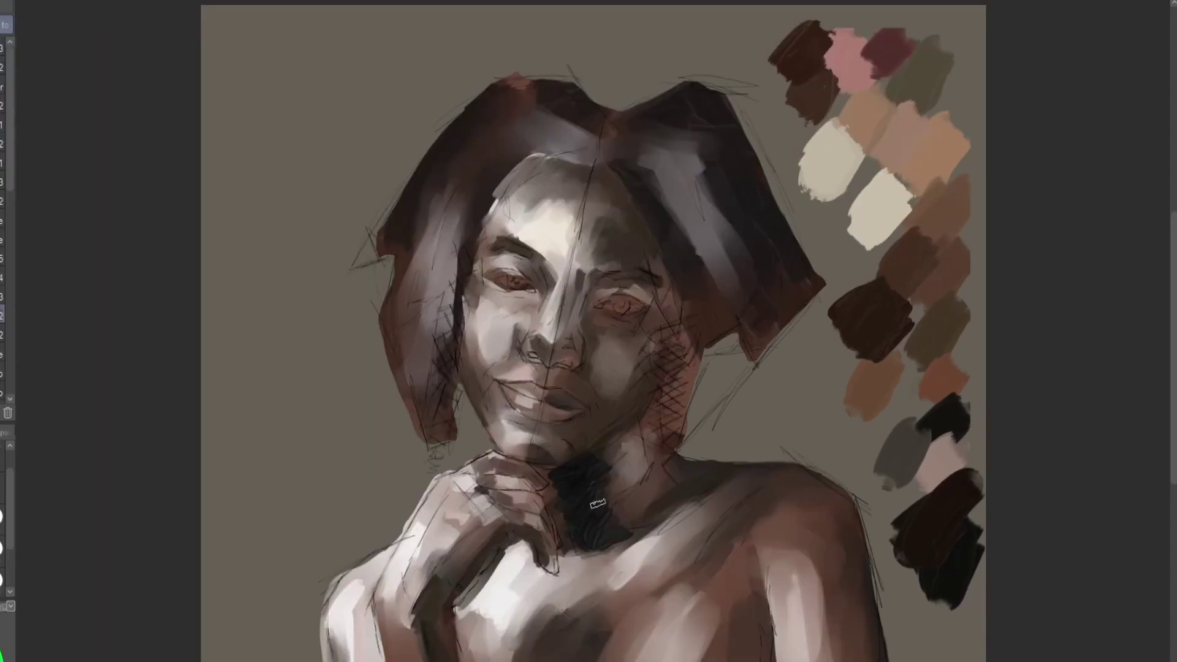
# Paint near-black shadows along the far collarbone, beside the far upper arm, on the lower chest and beneath the raised hand
pyautogui.moveTo(729, 460)
pyautogui.mouseDown()
pyautogui.moveTo(688, 497)
pyautogui.moveTo(638, 511)
pyautogui.mouseUp()
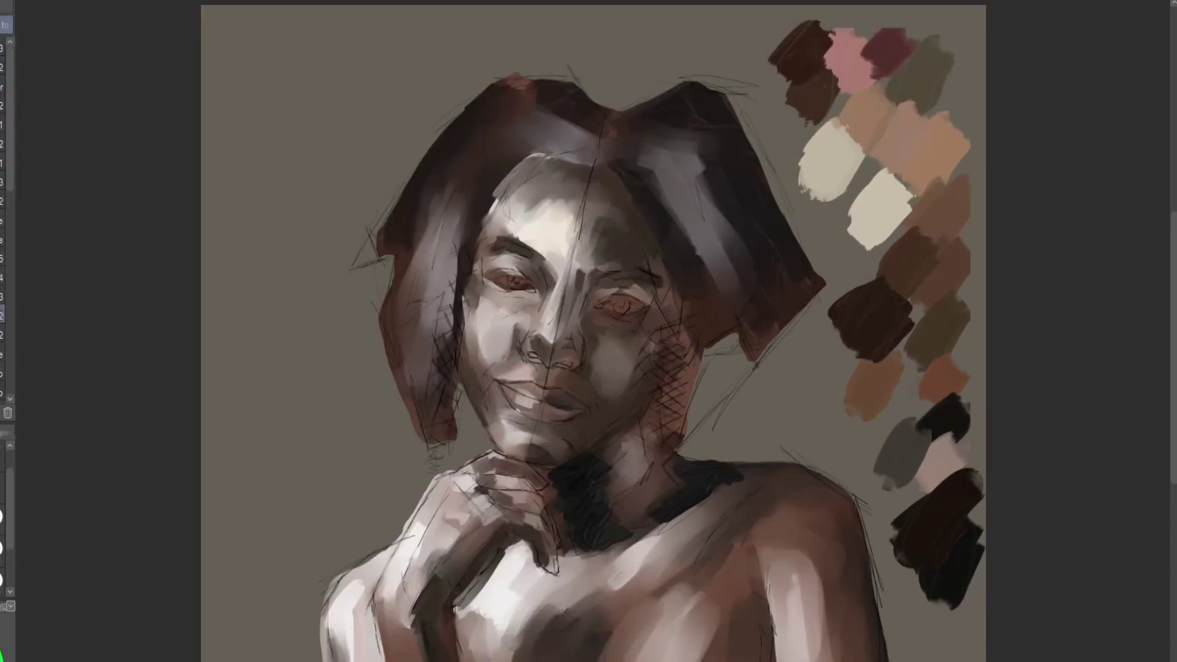
pyautogui.moveTo(762, 604); pyautogui.dragTo(766, 659)
pyautogui.moveTo(622, 610); pyautogui.dragTo(579, 658)
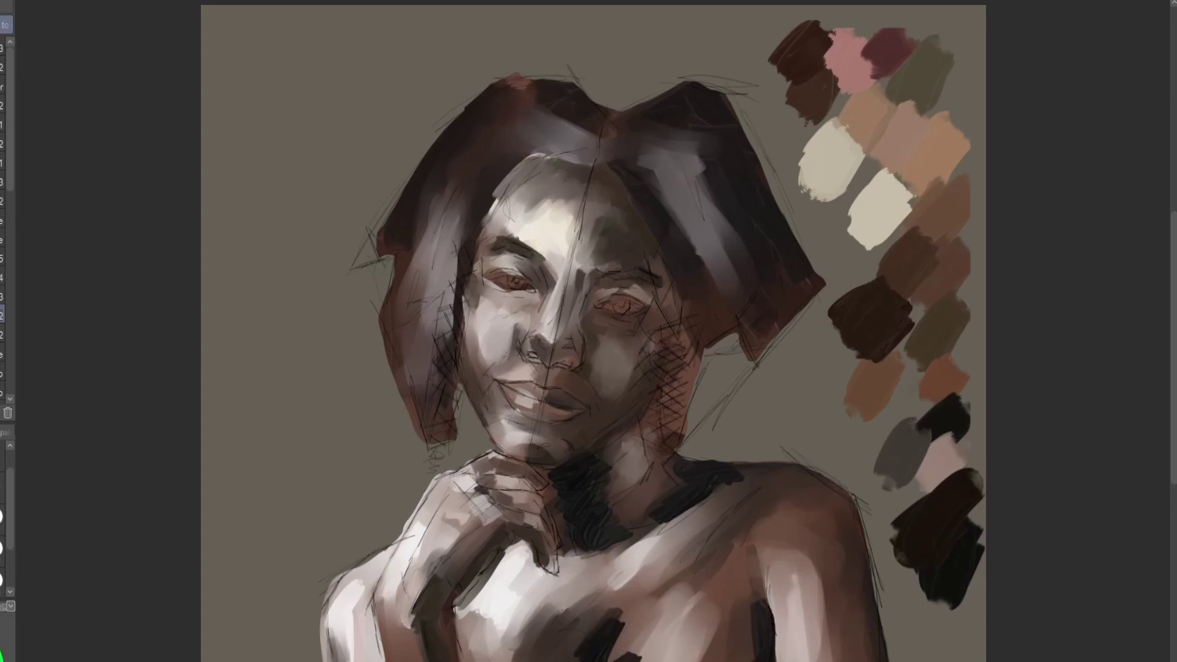
pyautogui.moveTo(745, 469)
pyautogui.mouseDown()
pyautogui.moveTo(784, 486)
pyautogui.moveTo(679, 536)
pyautogui.mouseUp()
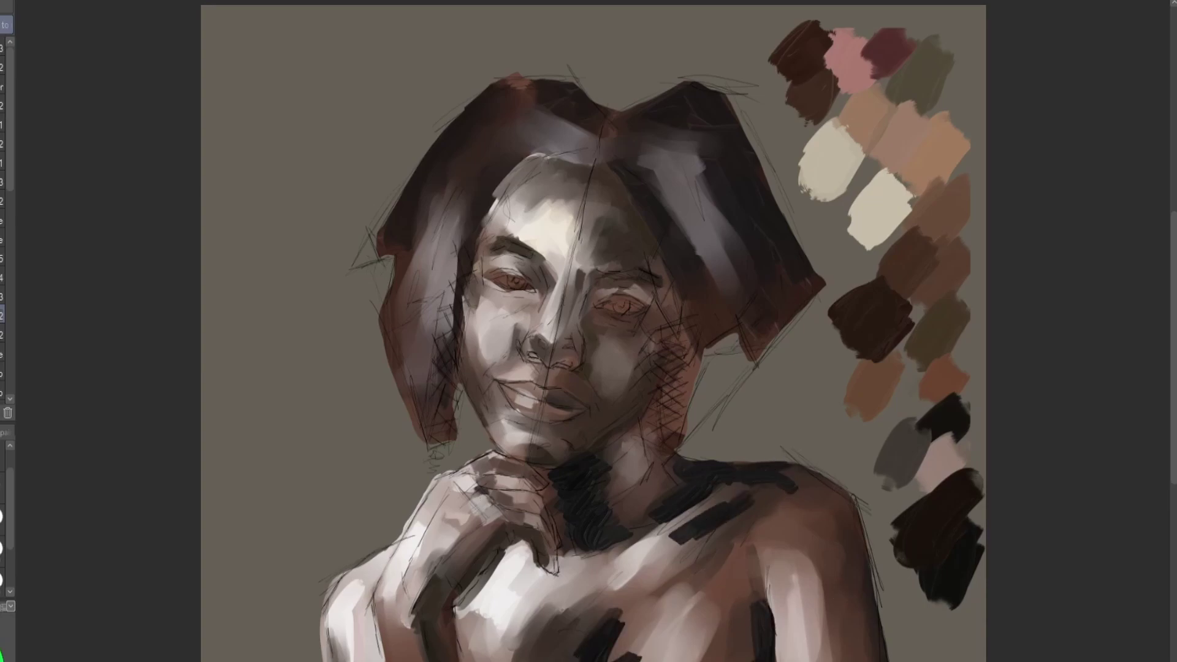
pyautogui.moveTo(488, 559)
pyautogui.mouseDown()
pyautogui.moveTo(453, 585)
pyautogui.moveTo(459, 661)
pyautogui.moveTo(436, 661)
pyautogui.mouseUp()
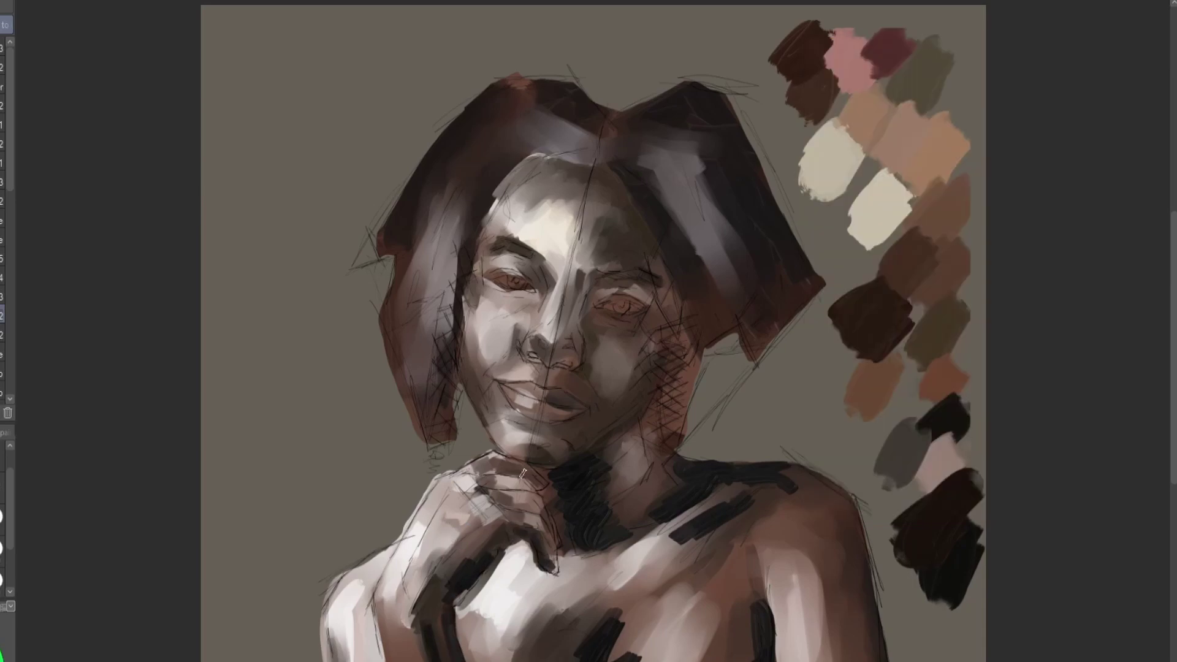
# Add near-black shadows between the chin and fingers, on the neck, beside the nose and along the near jaw
pyautogui.moveTo(523, 473); pyautogui.dragTo(491, 460)
pyautogui.moveTo(505, 534); pyautogui.dragTo(506, 541)
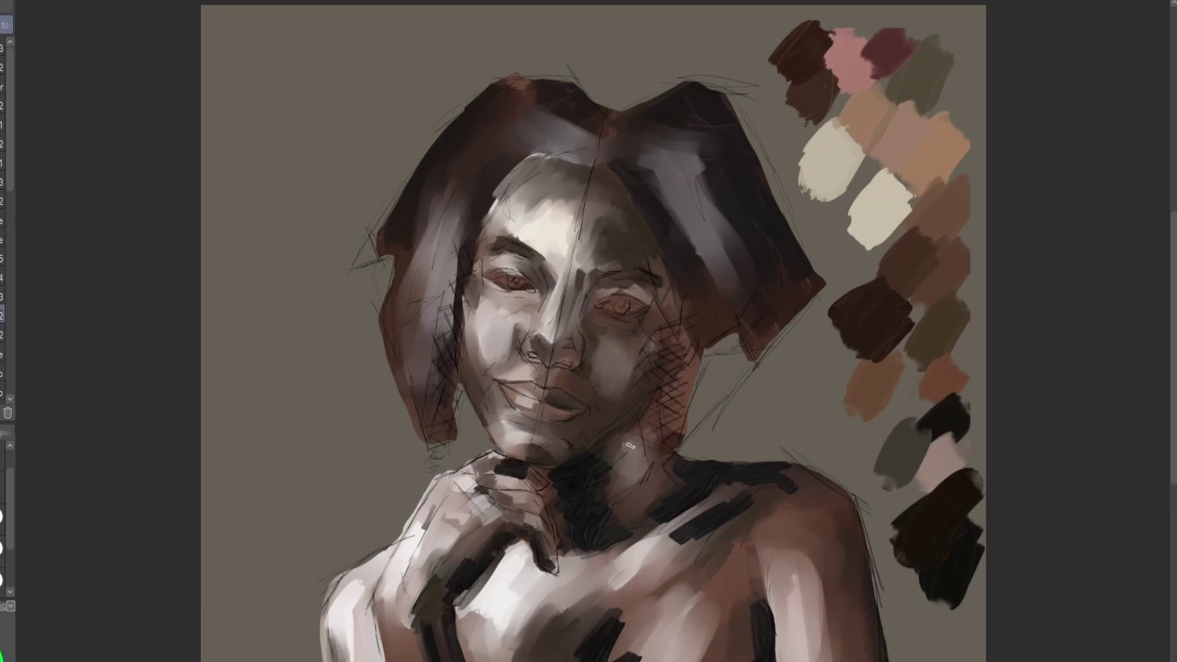
pyautogui.moveTo(607, 487); pyautogui.dragTo(637, 472)
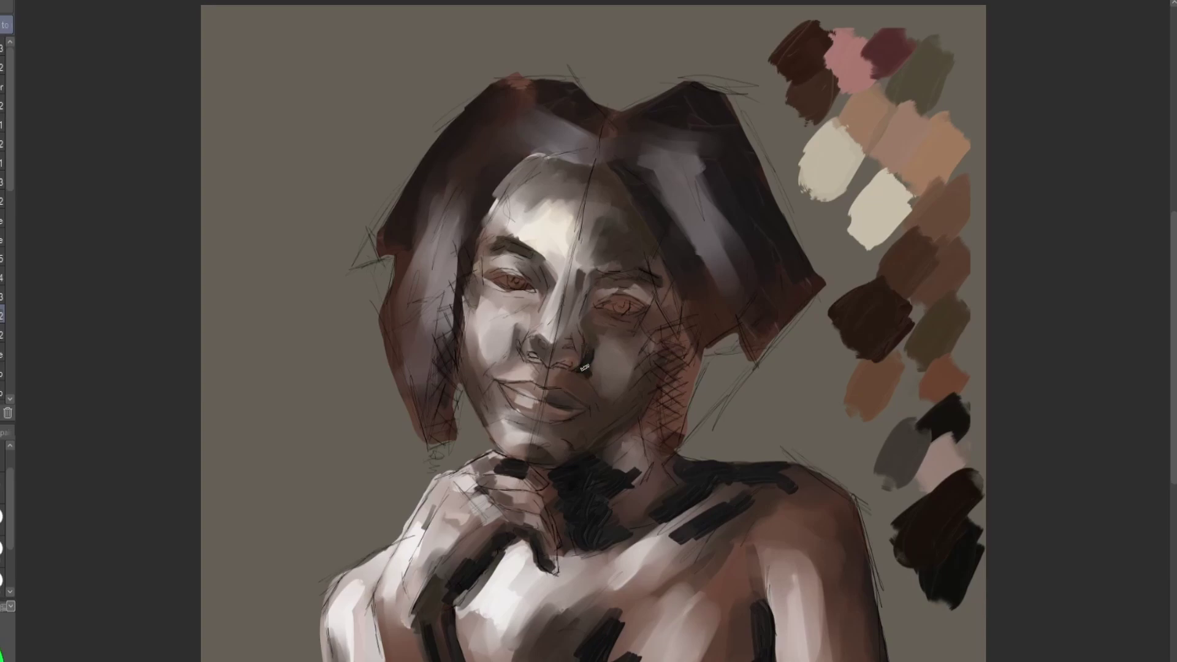
pyautogui.moveTo(469, 374); pyautogui.dragTo(490, 432)
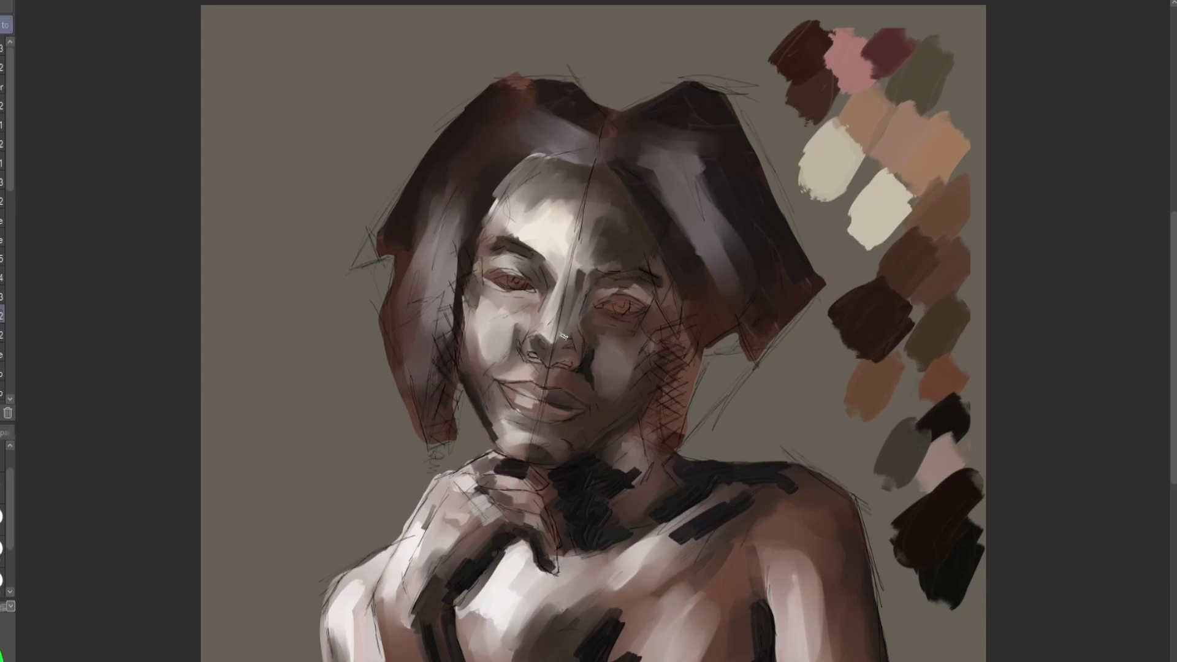
# Darken the underside of the nose, both eyebrows and the far side of the forehead with near-black strokes
pyautogui.moveTo(515, 336)
pyautogui.mouseDown()
pyautogui.moveTo(510, 354)
pyautogui.moveTo(567, 349)
pyautogui.mouseUp()
pyautogui.moveTo(522, 255); pyautogui.dragTo(482, 248)
pyautogui.moveTo(610, 270); pyautogui.dragTo(653, 280)
pyautogui.moveTo(596, 222); pyautogui.dragTo(600, 254)
pyautogui.moveTo(600, 196); pyautogui.dragTo(614, 237)
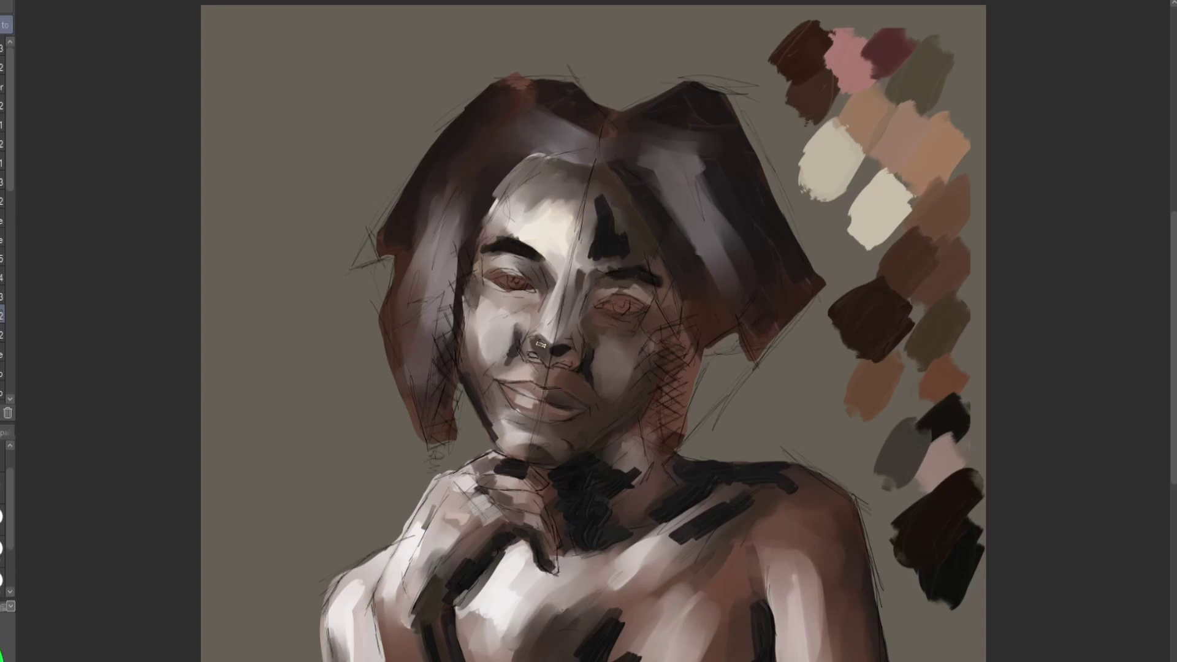
# Shade under the chin and along the far cheek, then use the very dark brown on the far forehead and inner near brow
pyautogui.moveTo(547, 457); pyautogui.dragTo(514, 455)
pyautogui.moveTo(651, 340); pyautogui.dragTo(585, 423)
pyautogui.keyDown('alt'); pyautogui.click(923, 514); pyautogui.keyUp('alt')
pyautogui.moveTo(607, 185)
pyautogui.mouseDown()
pyautogui.moveTo(629, 218)
pyautogui.moveTo(608, 214)
pyautogui.mouseUp()
pyautogui.moveTo(557, 287); pyautogui.dragTo(560, 275)
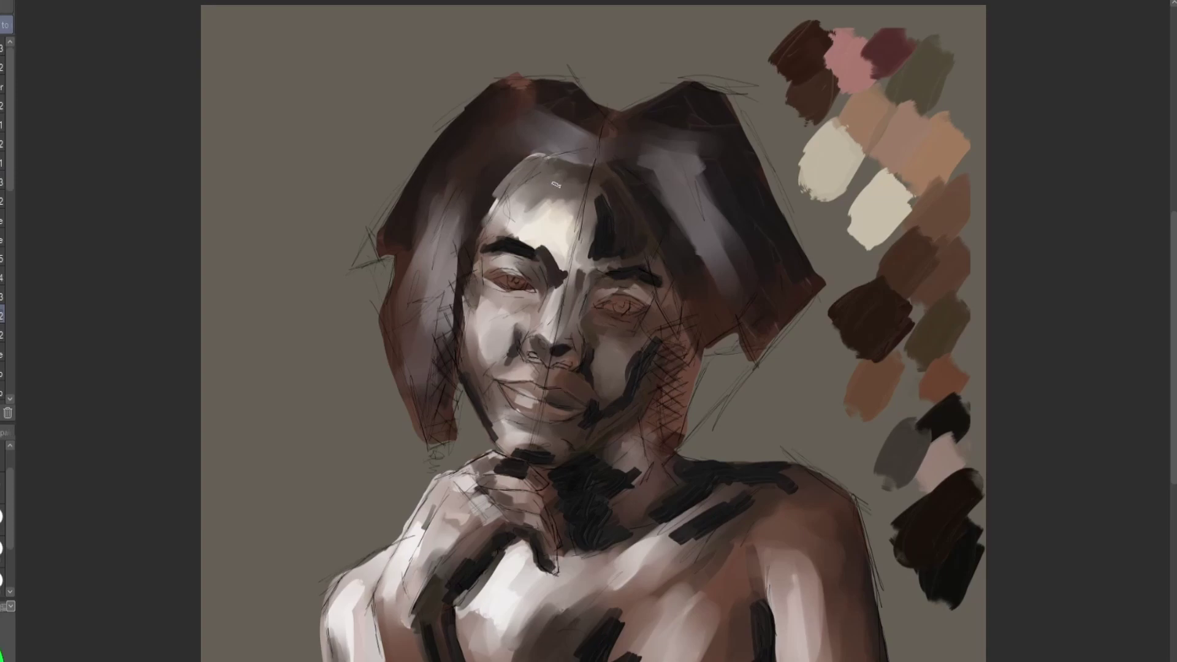
# Add dark brown shadows at the hairline, under both eyes, on the far cheek and beside the near nostril
pyautogui.moveTo(539, 162)
pyautogui.mouseDown()
pyautogui.moveTo(512, 193)
pyautogui.moveTo(542, 164)
pyautogui.mouseUp()
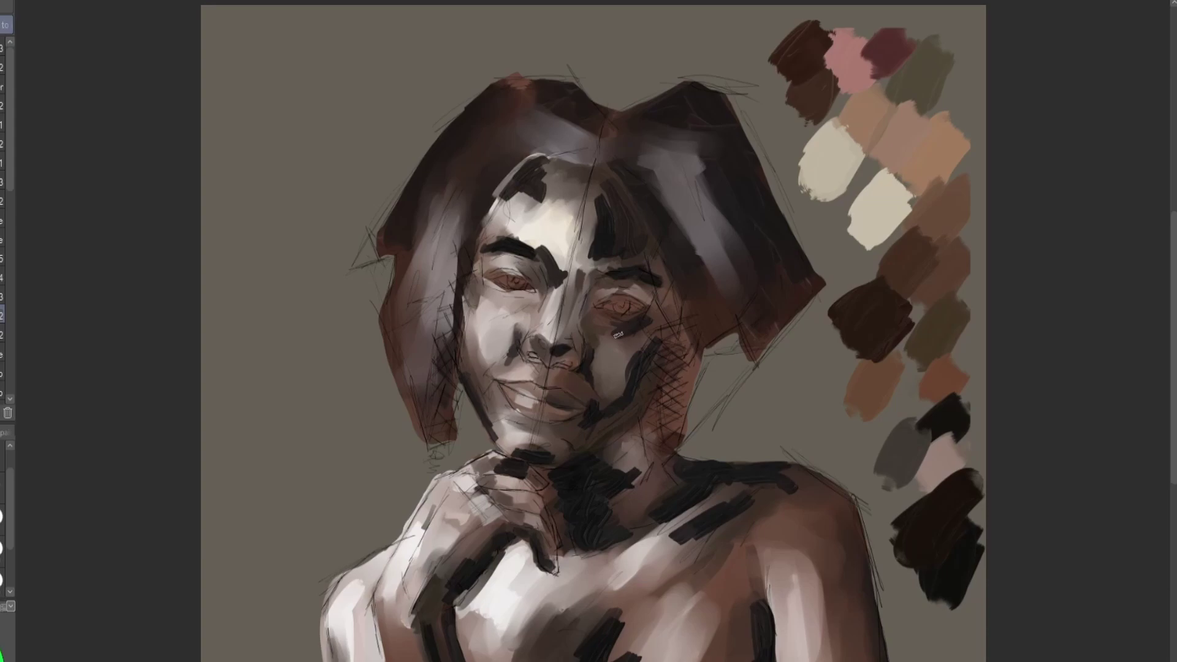
pyautogui.moveTo(598, 322); pyautogui.dragTo(612, 331)
pyautogui.moveTo(625, 395)
pyautogui.mouseDown()
pyautogui.moveTo(598, 408)
pyautogui.moveTo(631, 375)
pyautogui.mouseUp()
pyautogui.moveTo(523, 355); pyautogui.dragTo(496, 364)
pyautogui.moveTo(497, 300)
pyautogui.mouseDown()
pyautogui.moveTo(534, 309)
pyautogui.moveTo(493, 305)
pyautogui.mouseUp()
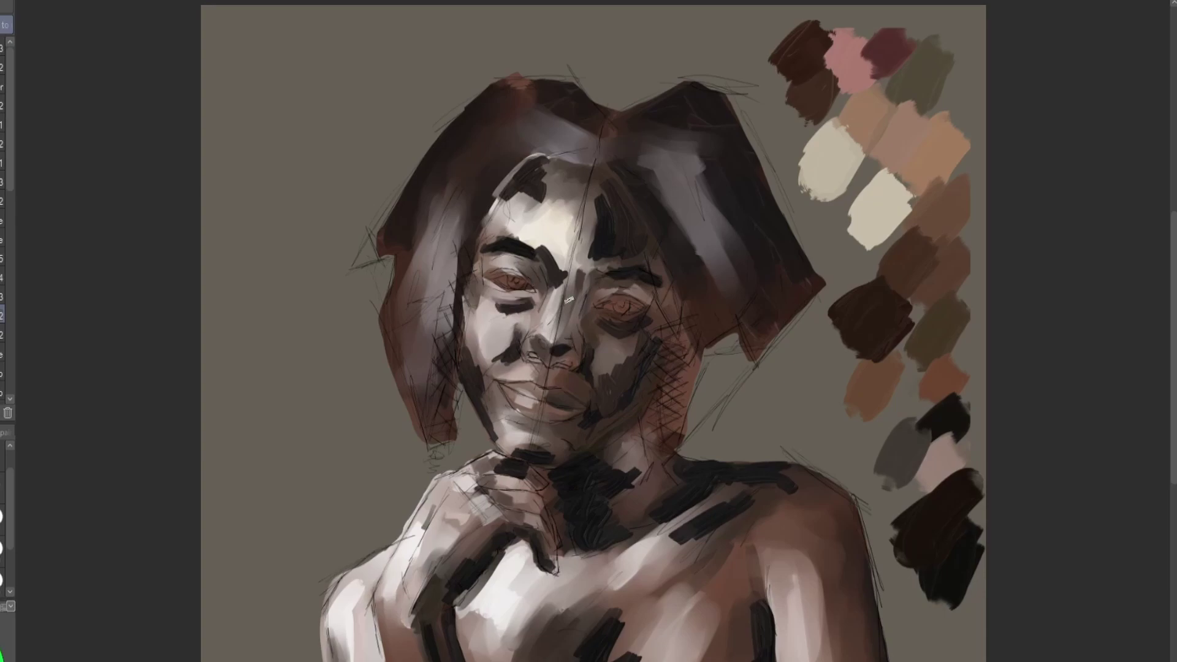
# Paint dark brown shadows along the nose bridge, below the lower lip, across the collarbone and on the neck
pyautogui.moveTo(579, 290); pyautogui.dragTo(578, 340)
pyautogui.moveTo(518, 410)
pyautogui.mouseDown()
pyautogui.moveTo(564, 415)
pyautogui.moveTo(559, 435)
pyautogui.mouseUp()
pyautogui.moveTo(709, 532); pyautogui.dragTo(673, 545)
pyautogui.moveTo(722, 492); pyautogui.dragTo(611, 557)
pyautogui.moveTo(613, 452)
pyautogui.mouseDown()
pyautogui.moveTo(635, 436)
pyautogui.moveTo(629, 478)
pyautogui.moveTo(610, 466)
pyautogui.mouseUp()
# Add dark brown shadows beneath the raised hand, along the raised arm and between the fingers and knuckles
pyautogui.moveTo(484, 522)
pyautogui.mouseDown()
pyautogui.moveTo(436, 576)
pyautogui.moveTo(424, 659)
pyautogui.mouseUp()
pyautogui.moveTo(386, 607)
pyautogui.mouseDown()
pyautogui.moveTo(374, 659)
pyautogui.moveTo(389, 659)
pyautogui.mouseUp()
pyautogui.moveTo(392, 555); pyautogui.dragTo(376, 603)
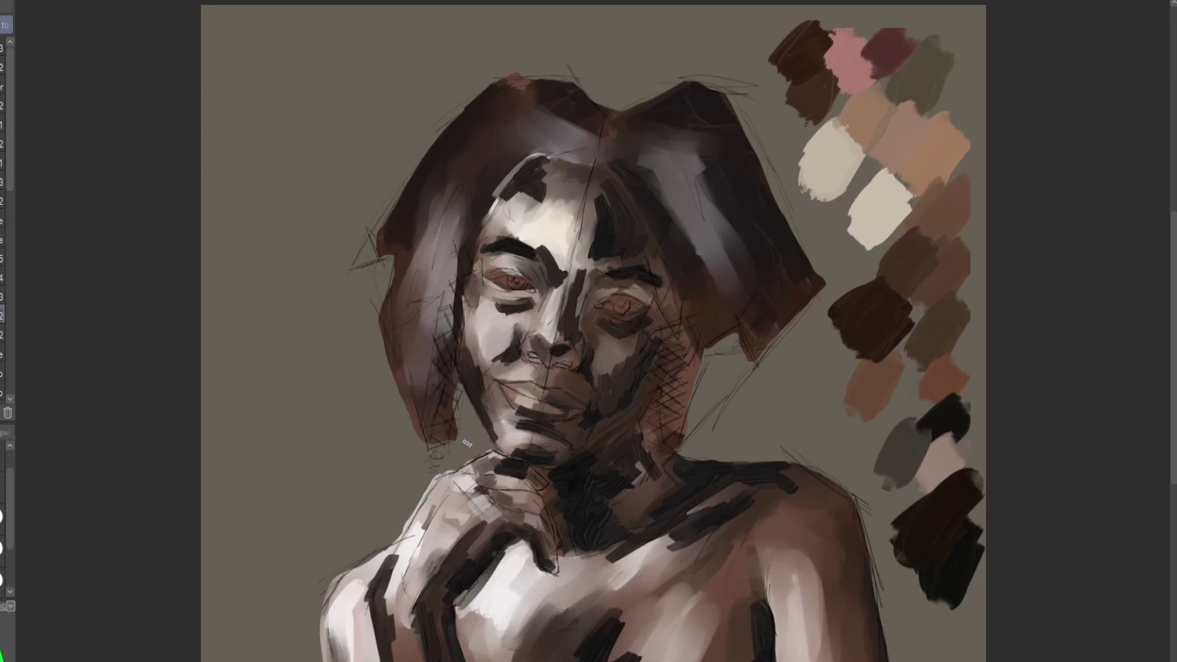
pyautogui.moveTo(478, 489)
pyautogui.mouseDown()
pyautogui.moveTo(500, 466)
pyautogui.moveTo(533, 497)
pyautogui.mouseUp()
pyautogui.moveTo(451, 493); pyautogui.dragTo(448, 528)
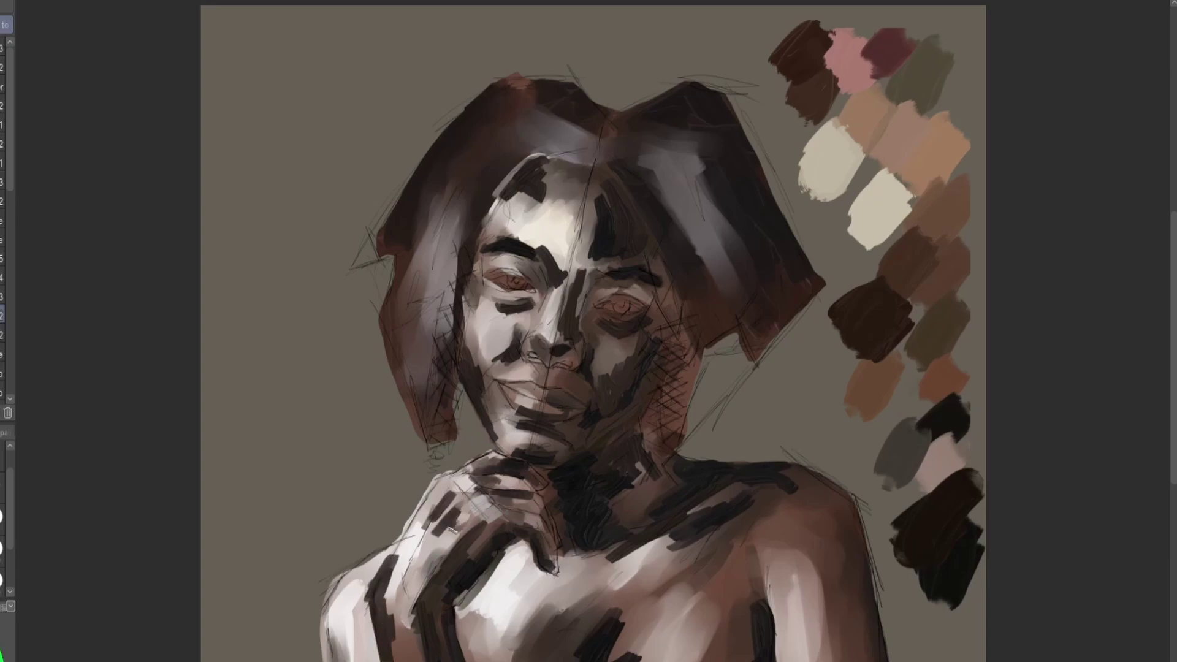
# Extend the dark brown shadows over the near cheek, temple, upper forehead, nose and inner corner of the near eye
pyautogui.moveTo(508, 328); pyautogui.dragTo(491, 350)
pyautogui.moveTo(473, 288); pyautogui.dragTo(478, 303)
pyautogui.moveTo(562, 176)
pyautogui.mouseDown()
pyautogui.moveTo(555, 214)
pyautogui.moveTo(561, 202)
pyautogui.mouseUp()
pyautogui.moveTo(599, 181); pyautogui.dragTo(579, 216)
pyautogui.moveTo(542, 345); pyautogui.dragTo(555, 357)
pyautogui.moveTo(545, 283)
pyautogui.mouseDown()
pyautogui.moveTo(537, 300)
pyautogui.moveTo(552, 295)
pyautogui.mouseUp()
# Paint dark brown shadow strokes along the inner edge of the far upper arm and across the chest
pyautogui.moveTo(749, 550); pyautogui.dragTo(751, 635)
pyautogui.moveTo(768, 567); pyautogui.dragTo(755, 605)
pyautogui.moveTo(743, 620); pyautogui.dragTo(734, 661)
pyautogui.moveTo(637, 588); pyautogui.dragTo(615, 657)
pyautogui.moveTo(535, 595); pyautogui.dragTo(508, 657)
pyautogui.moveTo(562, 587)
pyautogui.mouseDown()
pyautogui.moveTo(531, 641)
pyautogui.moveTo(509, 648)
pyautogui.mouseUp()
# Shade the outer edge of the far shoulder and arm, the hollow below the collarbone, the chest and the neck in dark brown
pyautogui.moveTo(830, 514)
pyautogui.mouseDown()
pyautogui.moveTo(810, 489)
pyautogui.moveTo(808, 576)
pyautogui.moveTo(854, 660)
pyautogui.mouseUp()
pyautogui.moveTo(818, 489); pyautogui.dragTo(800, 488)
pyautogui.moveTo(773, 563); pyautogui.dragTo(773, 660)
pyautogui.moveTo(709, 500); pyautogui.dragTo(657, 563)
pyautogui.moveTo(704, 536); pyautogui.dragTo(680, 560)
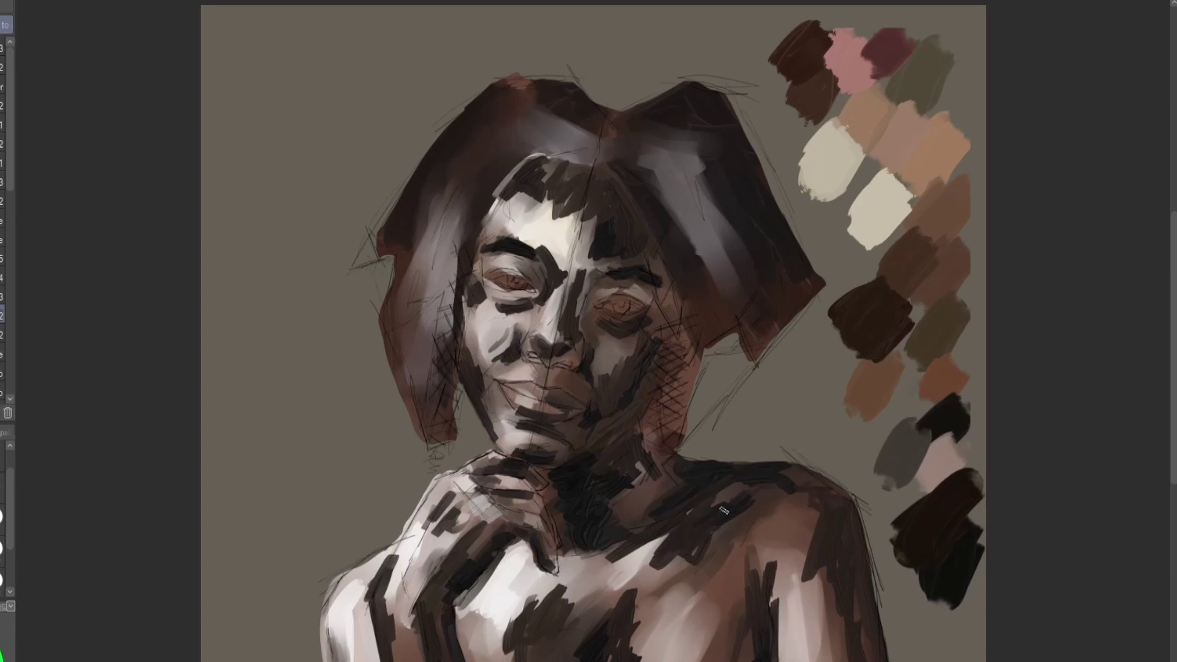
pyautogui.moveTo(598, 601); pyautogui.dragTo(583, 638)
pyautogui.moveTo(607, 597)
pyautogui.mouseDown()
pyautogui.moveTo(584, 649)
pyautogui.moveTo(585, 622)
pyautogui.mouseUp()
pyautogui.moveTo(621, 474); pyautogui.dragTo(621, 500)
# Sample a light peach-brown skin tone and paint it over the highlighted area of the forehead
pyautogui.press('alt')
pyautogui.moveTo(515, 203); pyautogui.dragTo(556, 269)
pyautogui.moveTo(572, 201)
pyautogui.mouseDown()
pyautogui.moveTo(554, 227)
pyautogui.moveTo(569, 242)
pyautogui.mouseUp()
pyautogui.moveTo(528, 177)
pyautogui.mouseDown()
pyautogui.moveTo(555, 218)
pyautogui.moveTo(579, 191)
pyautogui.mouseUp()
pyautogui.scroll(1, 465, 344)
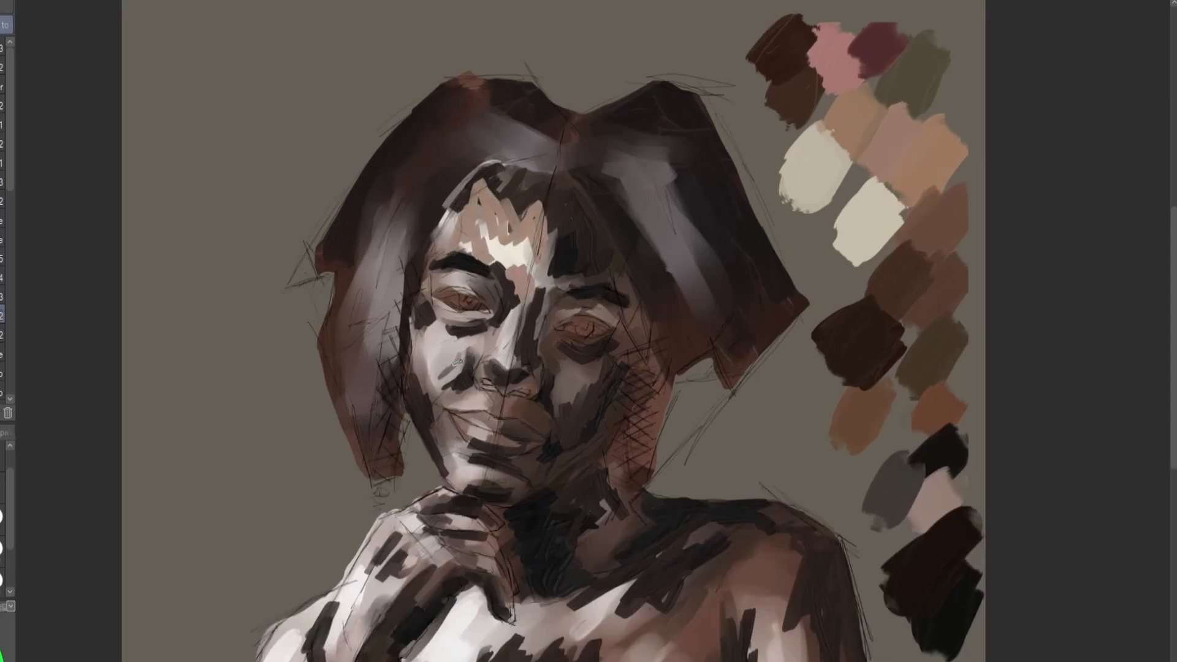
# Add peach-brown strokes to both cheeks, under the far eye, around the mouth and chin, and on the forehead and nose
pyautogui.moveTo(438, 354); pyautogui.dragTo(430, 423)
pyautogui.moveTo(570, 343); pyautogui.dragTo(599, 356)
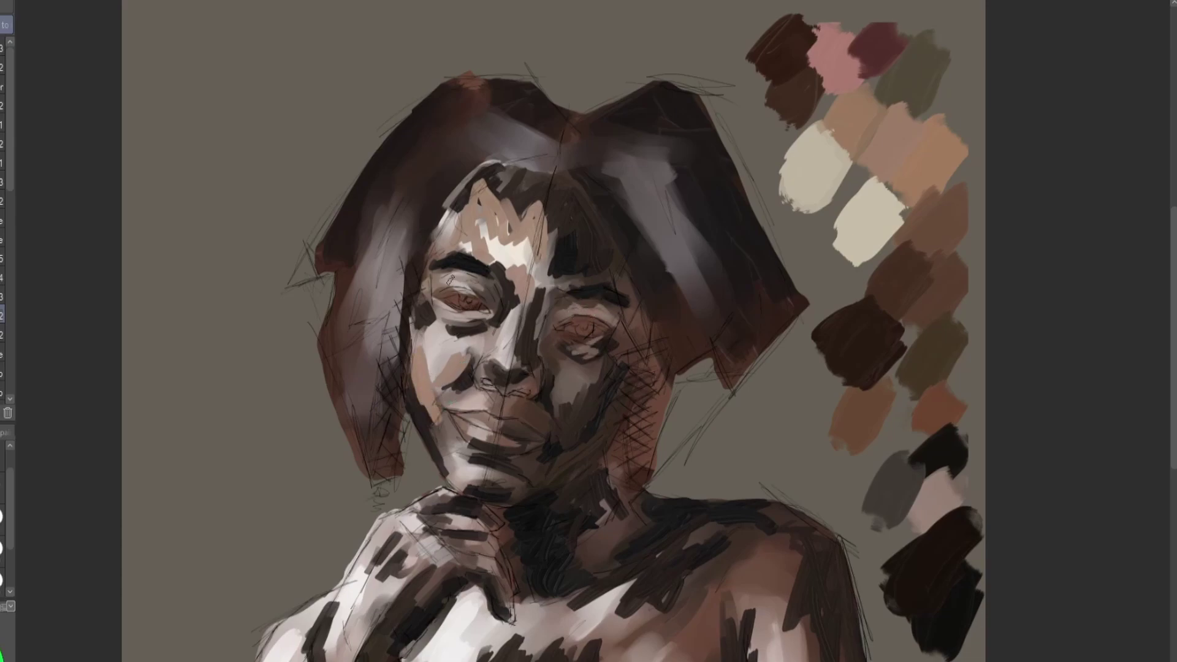
pyautogui.moveTo(486, 399)
pyautogui.mouseDown()
pyautogui.moveTo(432, 402)
pyautogui.moveTo(460, 481)
pyautogui.moveTo(474, 485)
pyautogui.mouseUp()
pyautogui.moveTo(434, 433); pyautogui.dragTo(447, 454)
pyautogui.moveTo(582, 383)
pyautogui.mouseDown()
pyautogui.moveTo(557, 377)
pyautogui.moveTo(573, 398)
pyautogui.mouseUp()
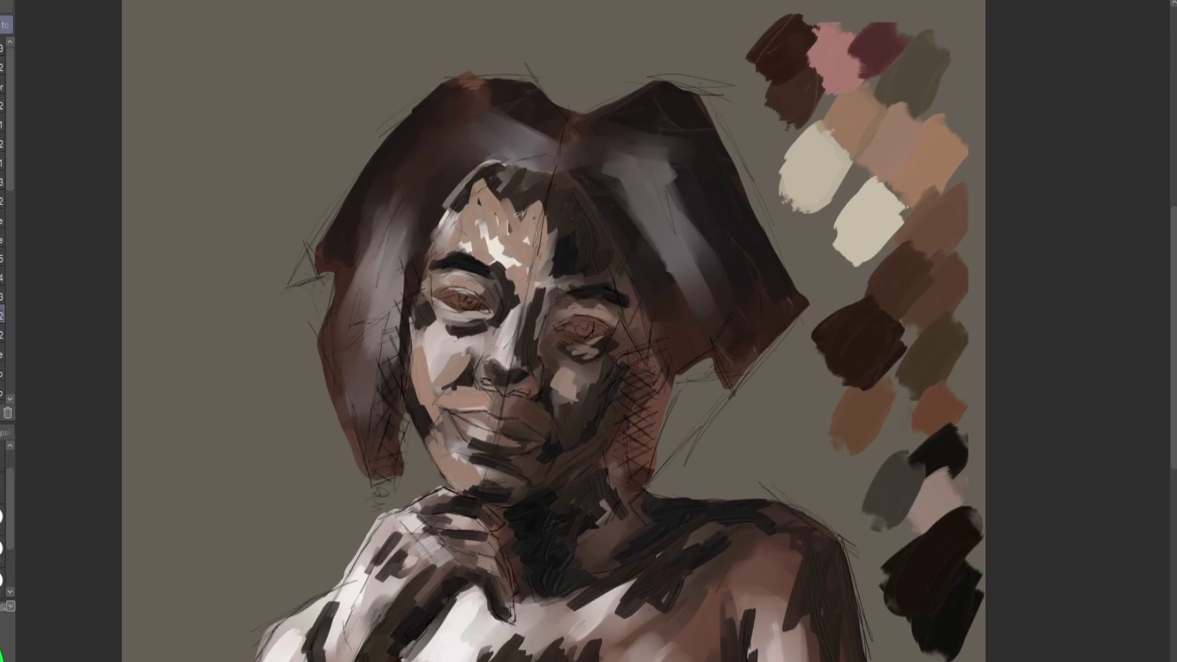
pyautogui.moveTo(498, 255); pyautogui.dragTo(491, 229)
pyautogui.moveTo(501, 348)
pyautogui.mouseDown()
pyautogui.moveTo(517, 309)
pyautogui.moveTo(485, 383)
pyautogui.moveTo(527, 380)
pyautogui.moveTo(528, 401)
pyautogui.mouseUp()
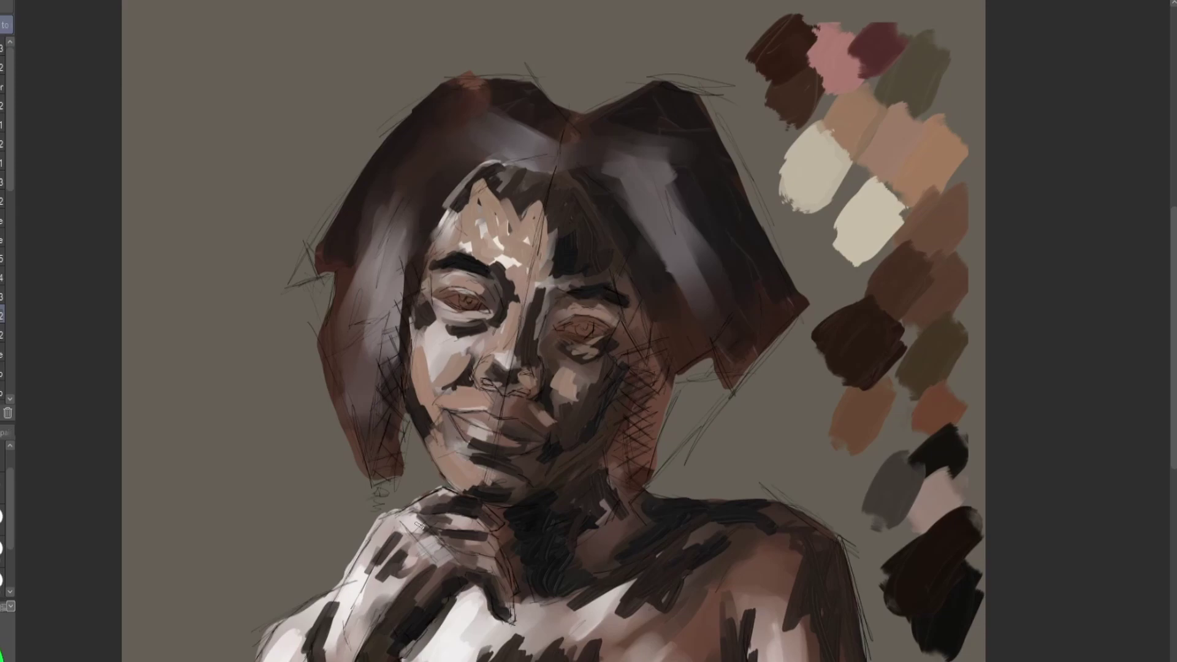
# Paint peach-brown strokes on the far shoulder, the fingers and the back of the raised hand
pyautogui.moveTo(760, 540); pyautogui.dragTo(792, 611)
pyautogui.moveTo(421, 505)
pyautogui.mouseDown()
pyautogui.moveTo(446, 492)
pyautogui.moveTo(484, 544)
pyautogui.mouseUp()
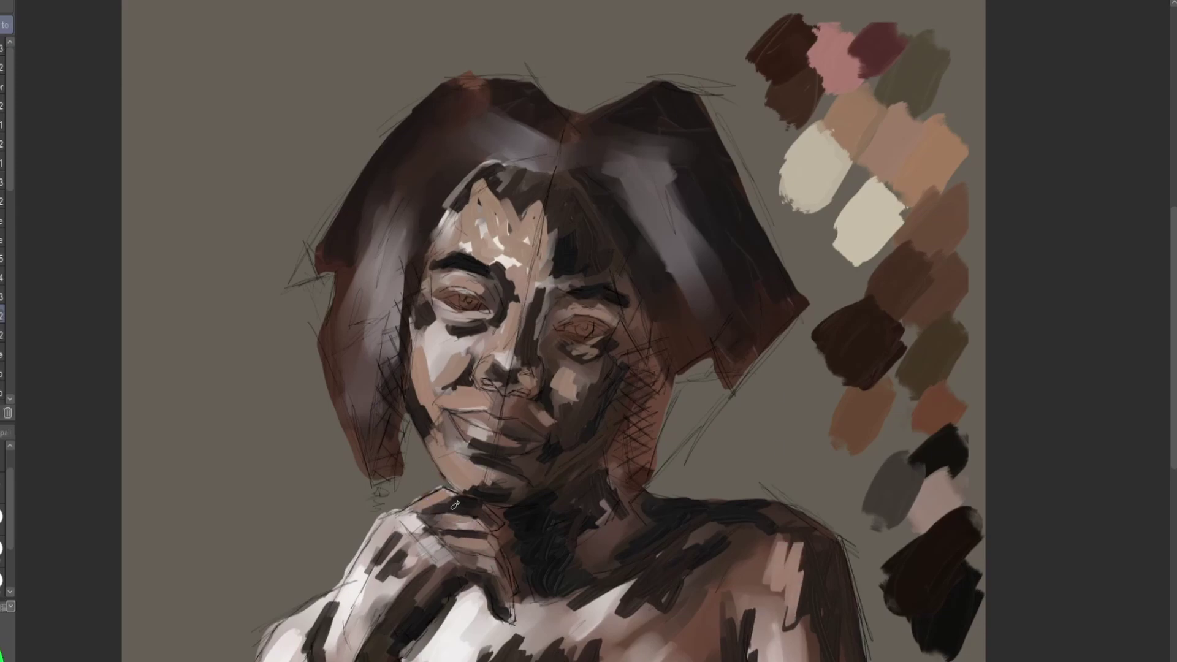
pyautogui.moveTo(507, 592); pyautogui.dragTo(510, 609)
pyautogui.moveTo(492, 568); pyautogui.dragTo(502, 585)
pyautogui.moveTo(440, 546); pyautogui.dragTo(415, 576)
pyautogui.moveTo(455, 543); pyautogui.dragTo(407, 582)
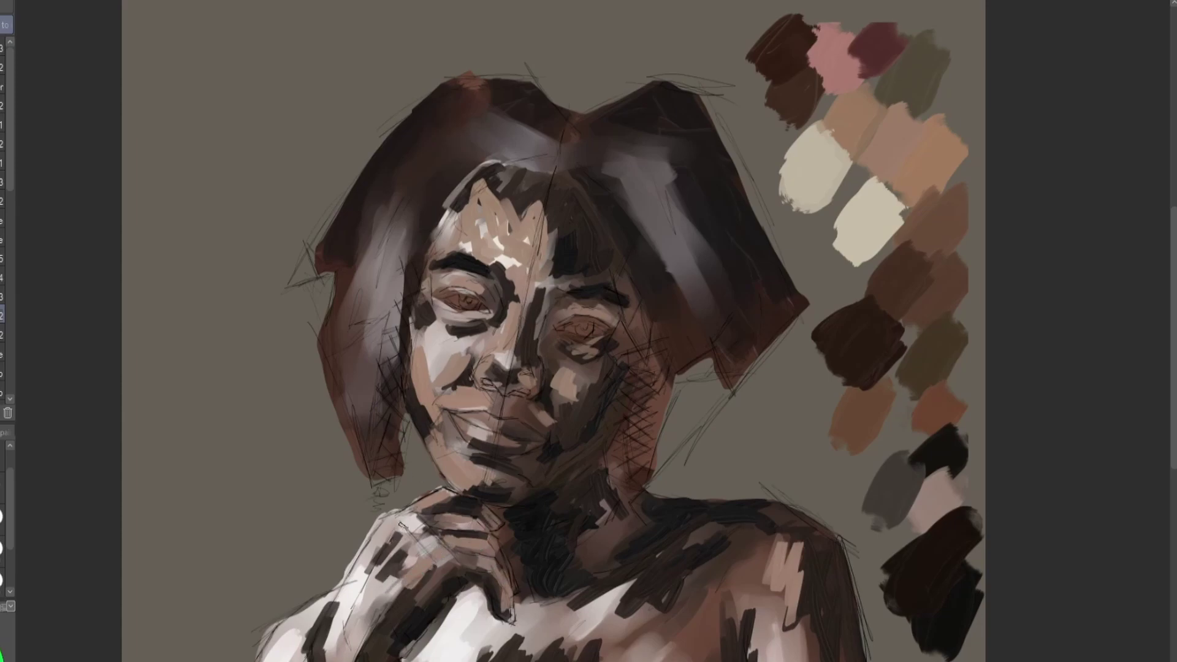
# Cover the side of the raised hand, wrist, forearm and near shoulder with peach-brown strokes
pyautogui.moveTo(396, 518)
pyautogui.mouseDown()
pyautogui.moveTo(340, 604)
pyautogui.moveTo(325, 659)
pyautogui.mouseUp()
pyautogui.moveTo(342, 623)
pyautogui.mouseDown()
pyautogui.moveTo(334, 660)
pyautogui.moveTo(276, 657)
pyautogui.mouseUp()
pyautogui.moveTo(296, 642); pyautogui.dragTo(287, 659)
pyautogui.moveTo(376, 597)
pyautogui.mouseDown()
pyautogui.moveTo(341, 641)
pyautogui.moveTo(346, 661)
pyautogui.mouseUp()
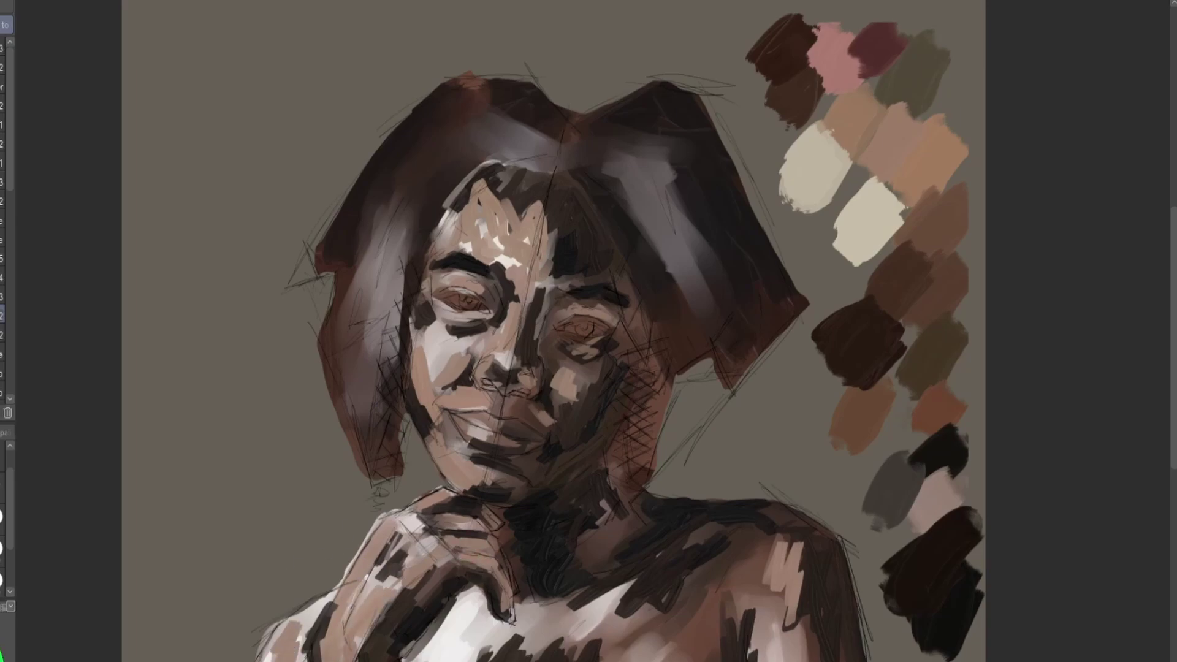
# Add peach-brown strokes over the chest, far upper arm, near cheek and chin
pyautogui.moveTo(445, 616)
pyautogui.mouseDown()
pyautogui.moveTo(429, 659)
pyautogui.moveTo(448, 659)
pyautogui.mouseUp()
pyautogui.moveTo(478, 594); pyautogui.dragTo(459, 643)
pyautogui.moveTo(518, 616); pyautogui.dragTo(509, 639)
pyautogui.moveTo(692, 610)
pyautogui.mouseDown()
pyautogui.moveTo(659, 647)
pyautogui.moveTo(671, 660)
pyautogui.mouseUp()
pyautogui.moveTo(821, 592)
pyautogui.mouseDown()
pyautogui.moveTo(797, 653)
pyautogui.moveTo(806, 661)
pyautogui.mouseUp()
pyautogui.moveTo(785, 582); pyautogui.dragTo(747, 616)
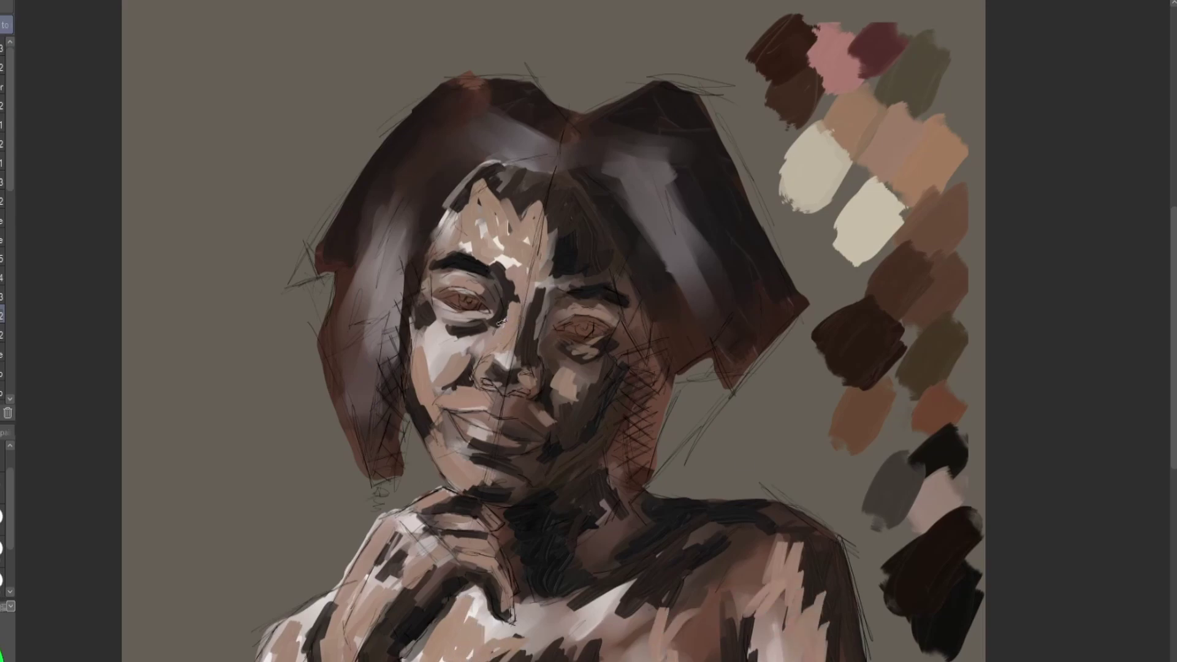
pyautogui.moveTo(429, 317)
pyautogui.mouseDown()
pyautogui.moveTo(424, 341)
pyautogui.moveTo(432, 375)
pyautogui.mouseUp()
pyautogui.moveTo(439, 421); pyautogui.dragTo(499, 487)
# Sample a medium brown and paint transition strokes on the upper forehead, near temple, near cheek and chin
pyautogui.press('alt')
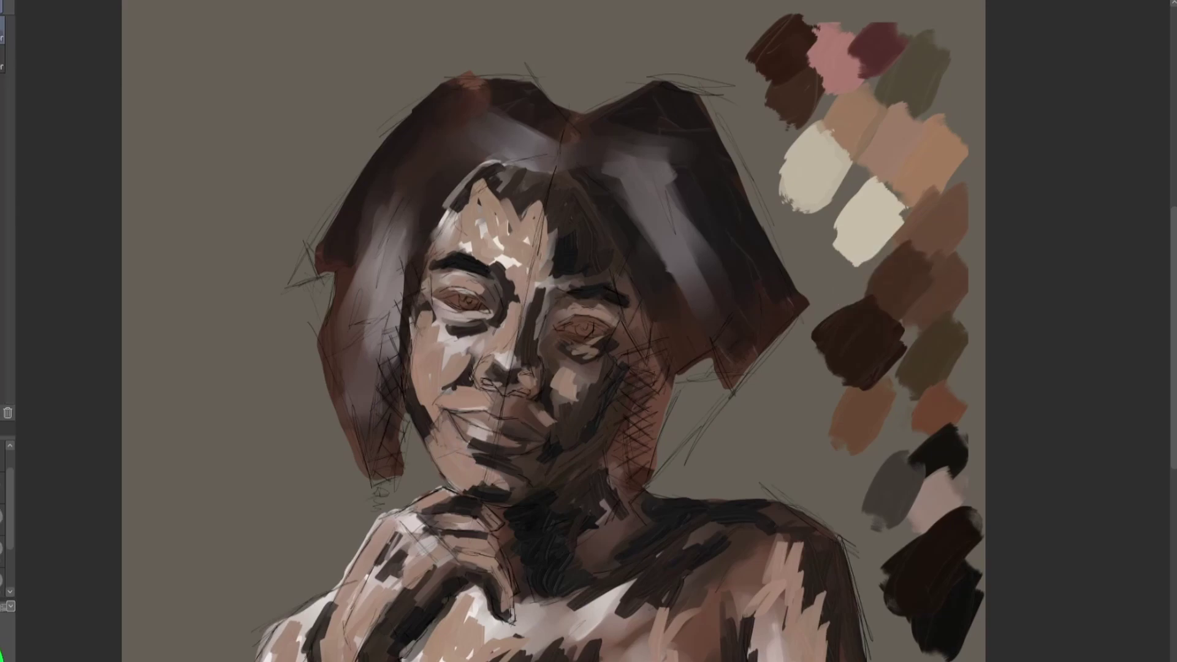
pyautogui.moveTo(490, 187)
pyautogui.mouseDown()
pyautogui.moveTo(491, 217)
pyautogui.moveTo(544, 240)
pyautogui.mouseUp()
pyautogui.moveTo(452, 221); pyautogui.dragTo(439, 243)
pyautogui.moveTo(468, 322)
pyautogui.mouseDown()
pyautogui.moveTo(484, 319)
pyautogui.moveTo(449, 328)
pyautogui.moveTo(431, 414)
pyautogui.mouseUp()
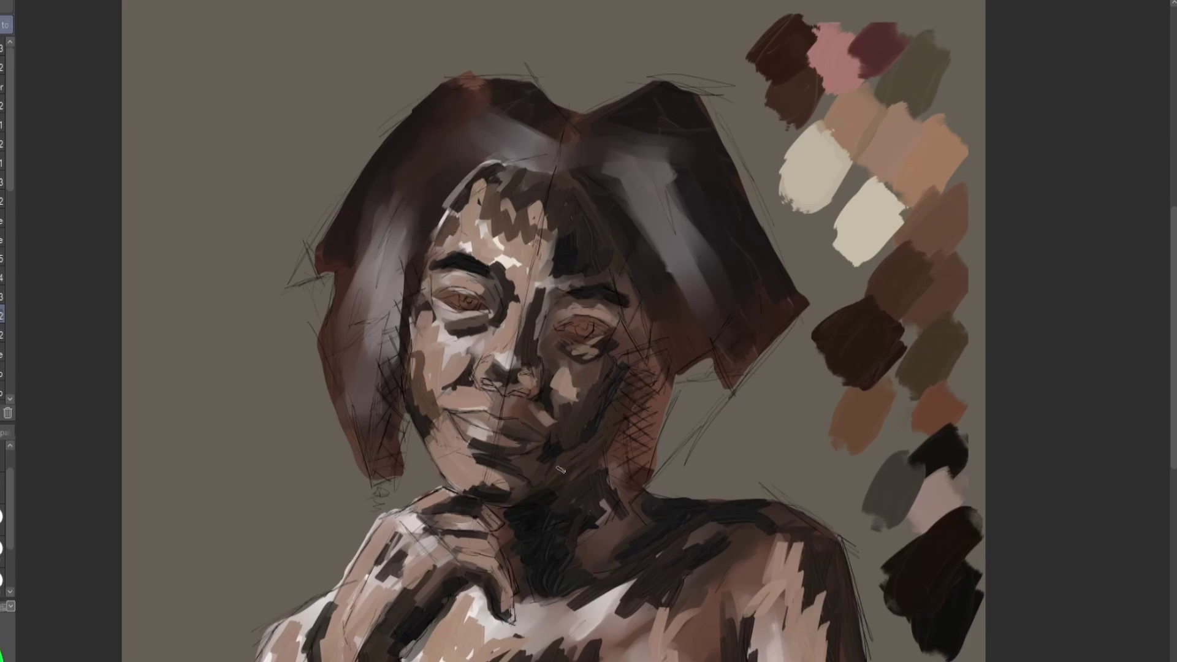
pyautogui.moveTo(462, 457); pyautogui.dragTo(492, 471)
pyautogui.moveTo(454, 429)
pyautogui.mouseDown()
pyautogui.moveTo(469, 460)
pyautogui.moveTo(432, 449)
pyautogui.moveTo(467, 488)
pyautogui.mouseUp()
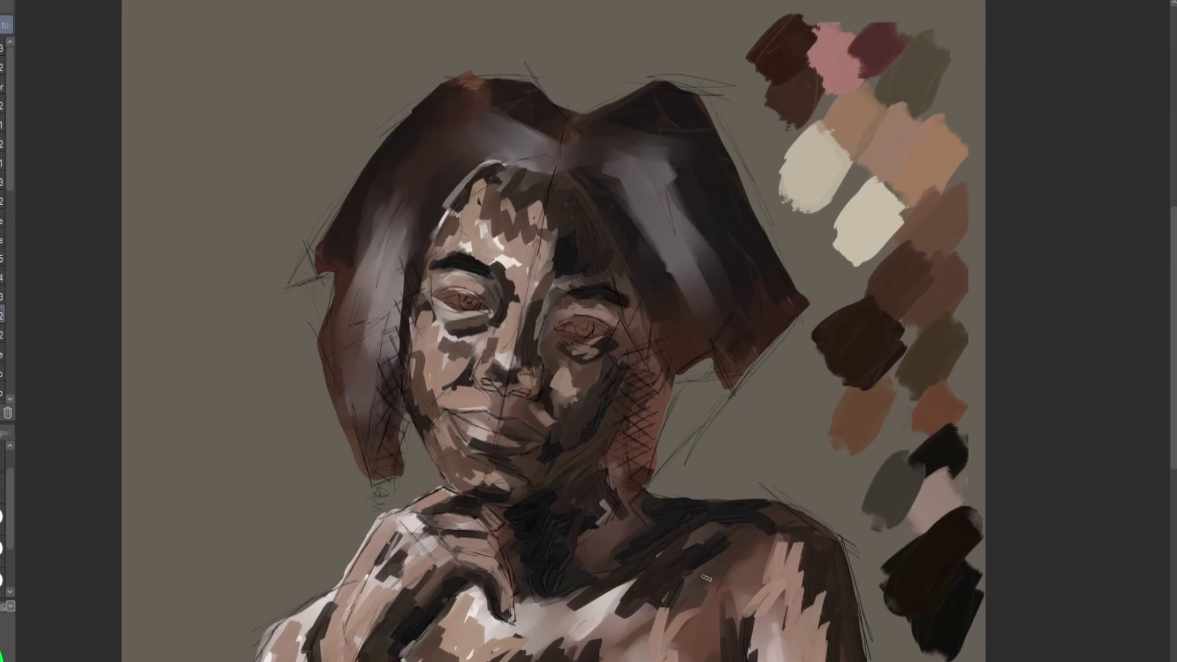
# Add medium brown transition strokes across the chest, fingers and outer edge of the near shoulder
pyautogui.moveTo(710, 584)
pyautogui.mouseDown()
pyautogui.moveTo(619, 653)
pyautogui.moveTo(542, 587)
pyautogui.mouseUp()
pyautogui.moveTo(489, 540); pyautogui.dragTo(450, 546)
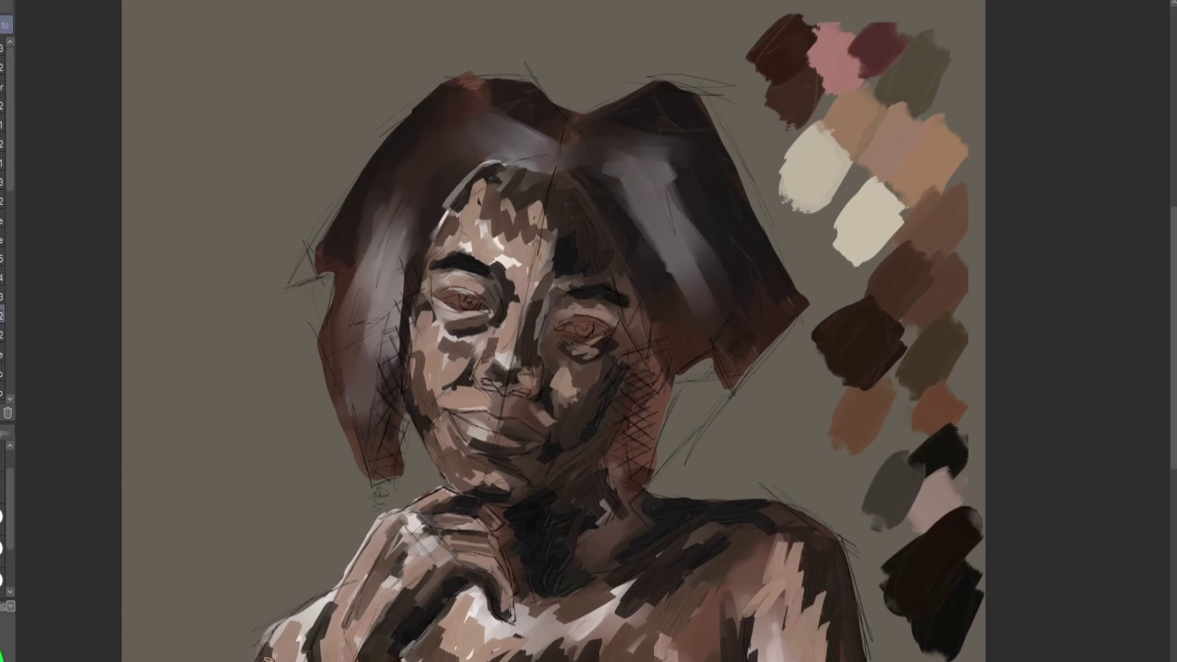
pyautogui.moveTo(286, 622); pyautogui.dragTo(262, 654)
pyautogui.moveTo(310, 606); pyautogui.dragTo(284, 631)
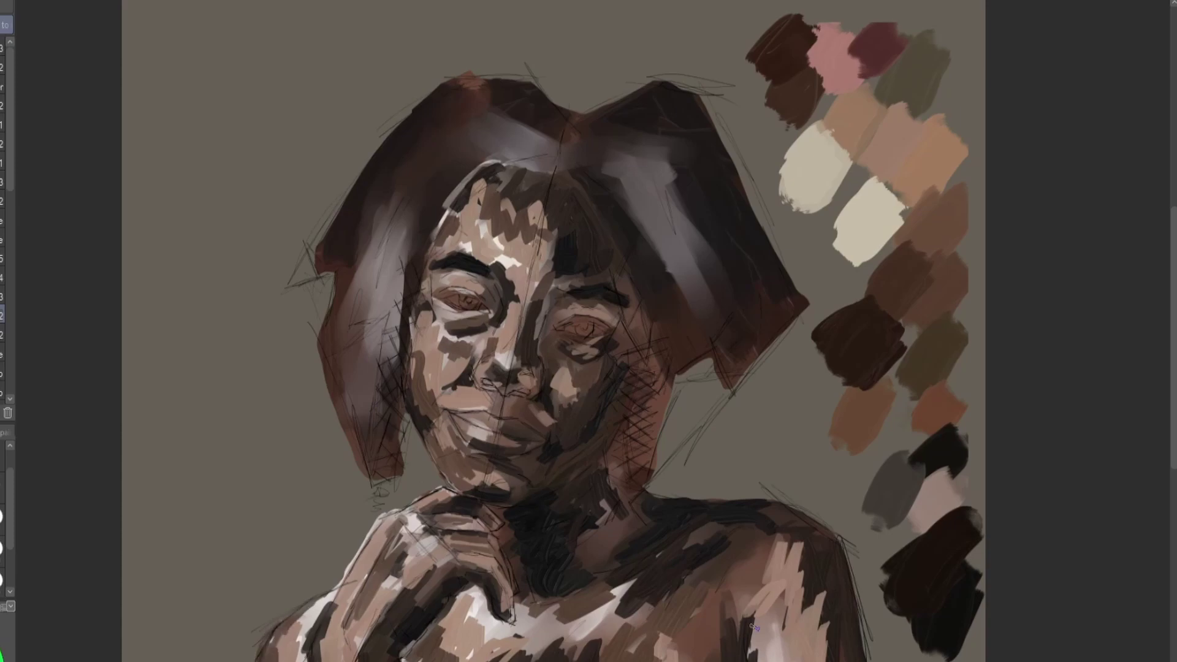
# Finish the shoulder strokes, then sample a light skin tone and paint the forehead edge, nose bridge, chin and lit cheek
pyautogui.moveTo(754, 617); pyautogui.dragTo(760, 657)
pyautogui.press('alt')
pyautogui.moveTo(471, 222); pyautogui.dragTo(498, 248)
pyautogui.moveTo(526, 302); pyautogui.dragTo(512, 350)
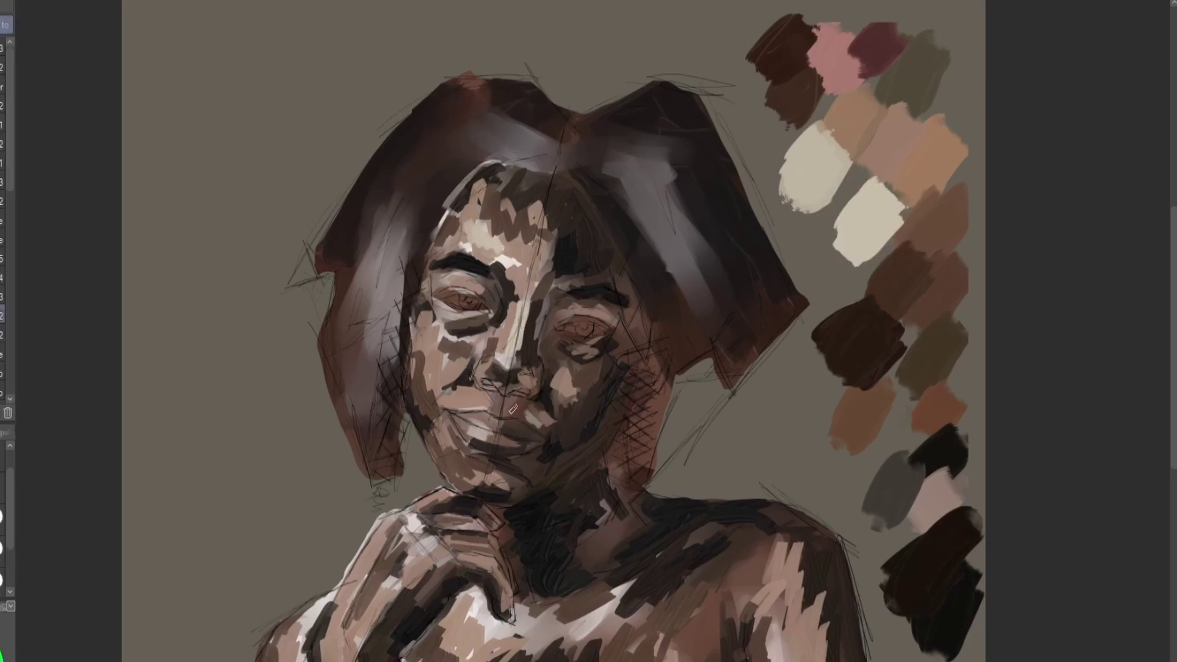
pyautogui.moveTo(453, 440); pyautogui.dragTo(475, 471)
pyautogui.moveTo(434, 341); pyautogui.dragTo(434, 382)
# Sample the near-black swatch from the palette and paint a dark stroke along the nose bridge
pyautogui.press('i')
pyautogui.click(938, 552)
pyautogui.press('b')
pyautogui.moveTo(531, 305); pyautogui.dragTo(516, 355)
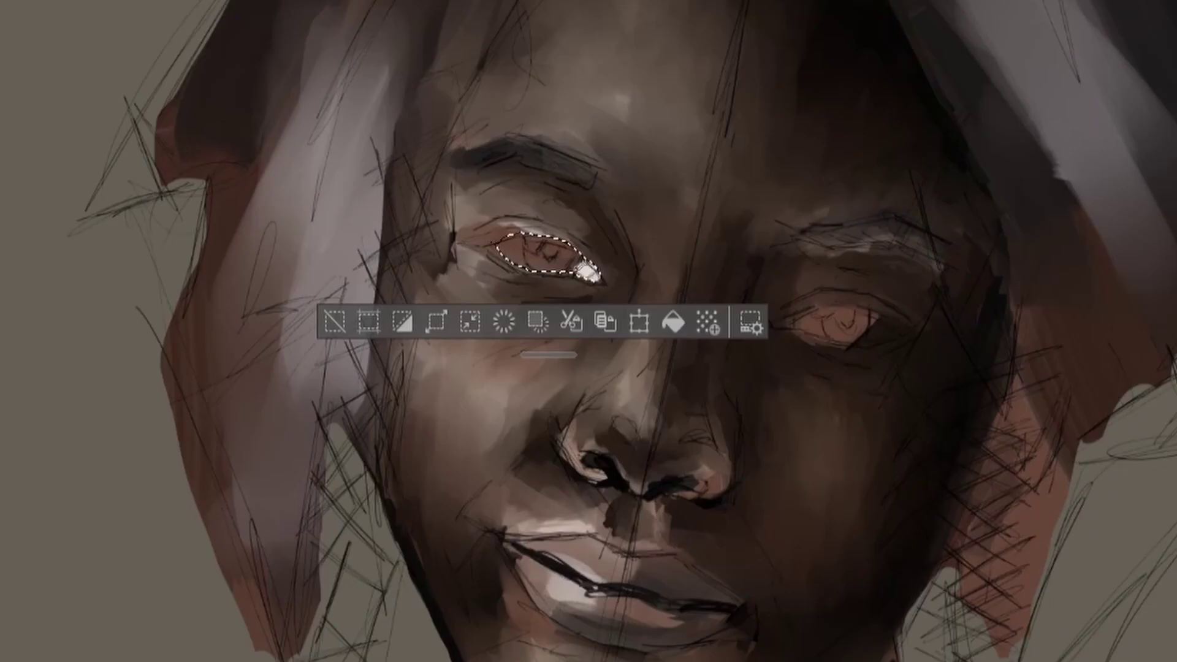
# Paint the inner corner and eyeball inside the selected eye shape on the lit side of the face
pyautogui.moveTo(587, 270)
pyautogui.mouseDown()
pyautogui.moveTo(577, 281)
pyautogui.moveTo(589, 270)
pyautogui.moveTo(597, 278)
pyautogui.mouseUp()
pyautogui.moveTo(500, 245)
pyautogui.mouseDown()
pyautogui.moveTo(521, 237)
pyautogui.moveTo(509, 257)
pyautogui.moveTo(535, 244)
pyautogui.moveTo(521, 262)
pyautogui.moveTo(569, 262)
pyautogui.mouseUp()
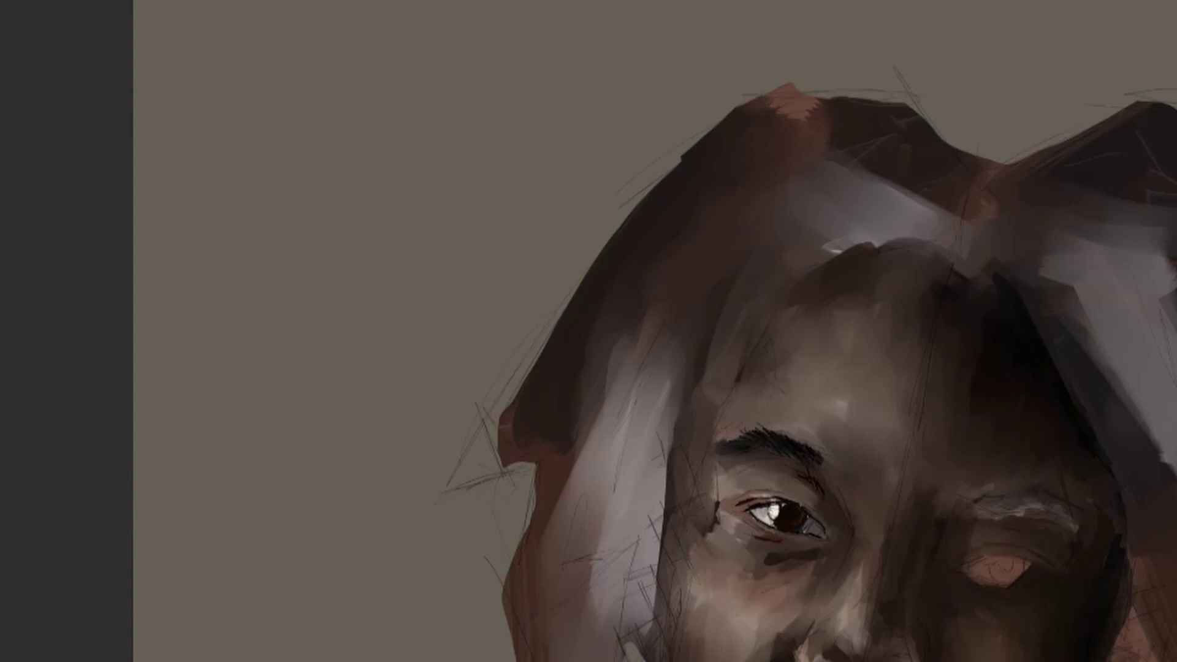
# Erase the sketch lines down the face and around the outer hair silhouette
pyautogui.moveTo(940, 300)
pyautogui.mouseDown()
pyautogui.moveTo(877, 631)
pyautogui.moveTo(908, 661)
pyautogui.mouseUp()
pyautogui.moveTo(651, 560); pyautogui.dragTo(637, 643)
pyautogui.moveTo(1170, 62)
pyautogui.mouseDown()
pyautogui.moveTo(1122, 131)
pyautogui.moveTo(907, 129)
pyautogui.moveTo(622, 202)
pyautogui.moveTo(556, 480)
pyautogui.moveTo(588, 636)
pyautogui.mouseUp()
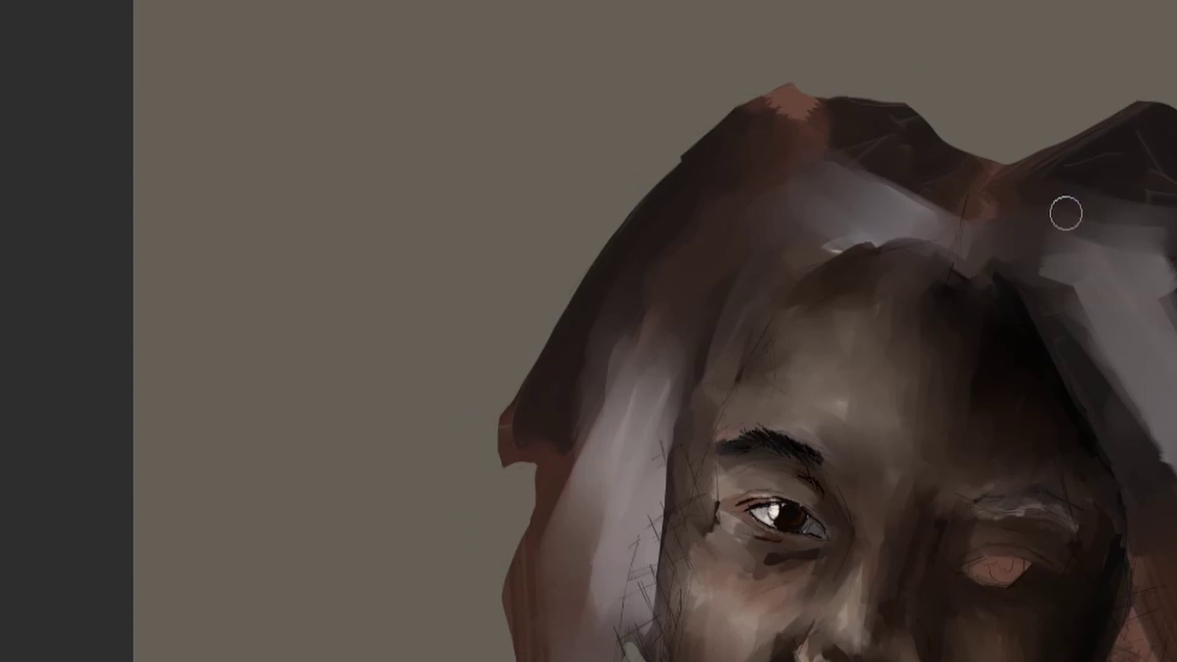
pyautogui.scroll(-3, 717, 291)
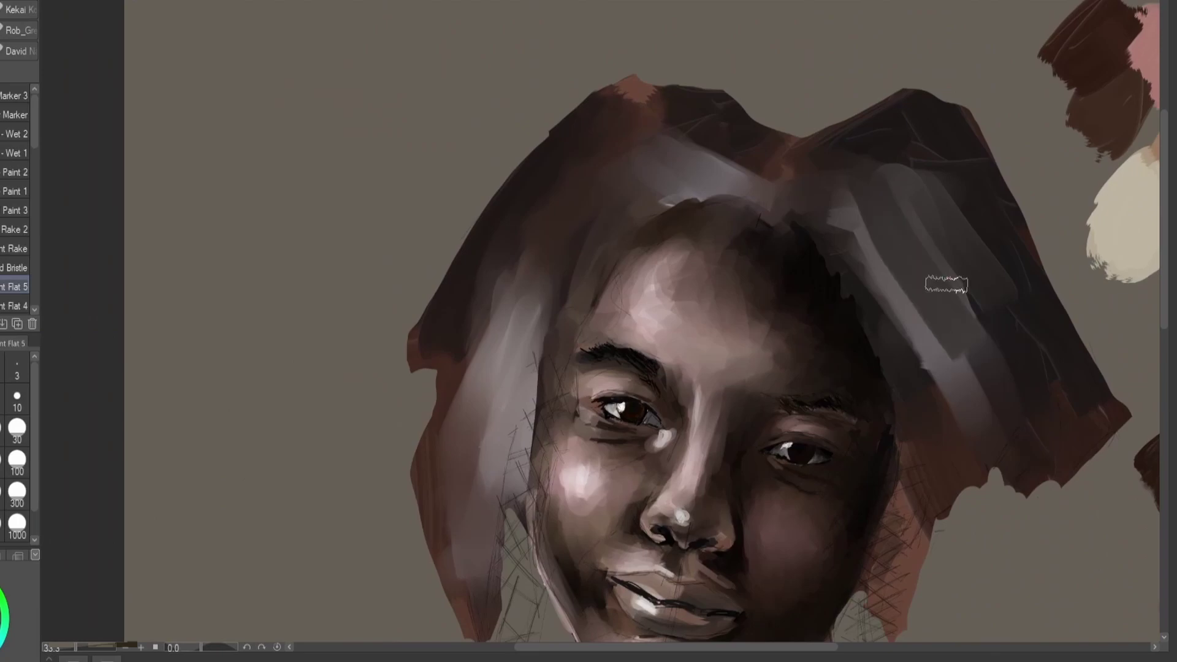
# Try dark gray and black textured strokes with different brushes over the hair on the shaded side
pyautogui.moveTo(934, 141)
pyautogui.mouseDown()
pyautogui.moveTo(842, 196)
pyautogui.moveTo(941, 273)
pyautogui.mouseUp()
pyautogui.click(14, 305)
pyautogui.moveTo(924, 185)
pyautogui.mouseDown()
pyautogui.moveTo(941, 388)
pyautogui.moveTo(956, 231)
pyautogui.moveTo(888, 153)
pyautogui.mouseUp()
pyautogui.moveTo(34, 137); pyautogui.dragTo(35, 211)
pyautogui.click(19, 226)
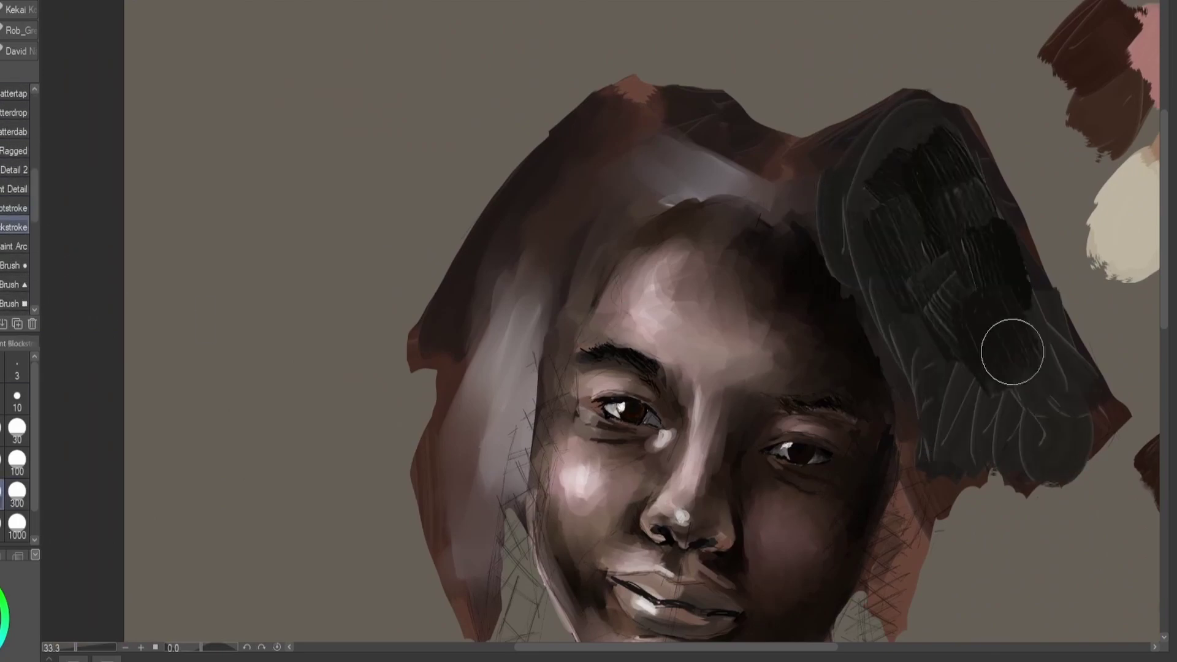
pyautogui.moveTo(1012, 351)
pyautogui.mouseDown()
pyautogui.moveTo(967, 189)
pyautogui.moveTo(946, 294)
pyautogui.moveTo(578, 203)
pyautogui.moveTo(682, 149)
pyautogui.moveTo(625, 178)
pyautogui.moveTo(1019, 399)
pyautogui.moveTo(1056, 394)
pyautogui.moveTo(521, 384)
pyautogui.moveTo(730, 157)
pyautogui.moveTo(607, 190)
pyautogui.moveTo(705, 184)
pyautogui.mouseUp()
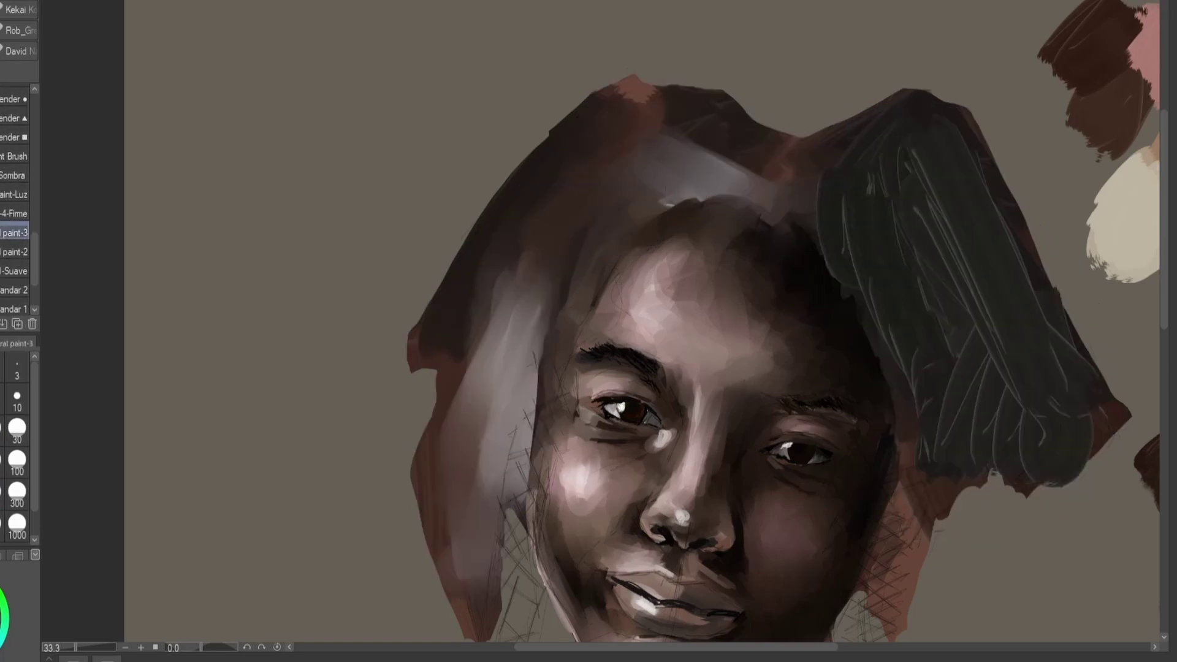
# Try another textured paint brush on both sides of the hair and undo its strokes
pyautogui.moveTo(546, 212); pyautogui.dragTo(730, 168)
pyautogui.scroll(-1, 14, 225)
pyautogui.scroll(5, 15, 225)
pyautogui.click(14, 225)
pyautogui.click(627, 139)
pyautogui.moveTo(855, 184)
pyautogui.mouseDown()
pyautogui.moveTo(924, 228)
pyautogui.moveTo(1013, 344)
pyautogui.mouseUp()
pyautogui.hotkey('ctrl', 'z')
pyautogui.hotkey('ctrl', 'z')
# Choose a solid paint brush and block in the main hair mass on both sides with black
pyautogui.scroll(5, 14, 196)
pyautogui.click(18, 51)
pyautogui.click(18, 30)
pyautogui.scroll(3, 15, 132)
pyautogui.click(15, 247)
pyautogui.moveTo(576, 172); pyautogui.dragTo(585, 236)
pyautogui.moveTo(895, 153)
pyautogui.mouseDown()
pyautogui.moveTo(817, 172)
pyautogui.moveTo(1072, 420)
pyautogui.moveTo(967, 334)
pyautogui.moveTo(581, 124)
pyautogui.moveTo(701, 187)
pyautogui.moveTo(763, 188)
pyautogui.mouseUp()
pyautogui.moveTo(532, 305)
pyautogui.mouseDown()
pyautogui.moveTo(460, 436)
pyautogui.moveTo(464, 534)
pyautogui.mouseUp()
# Reduce the brush size and fill the hair edges and hanging braids beside the face with black
pyautogui.press('[')
pyautogui.press('[')
pyautogui.press('[')
pyautogui.moveTo(767, 334); pyautogui.dragTo(744, 123)
pyautogui.moveTo(895, 286)
pyautogui.mouseDown()
pyautogui.moveTo(849, 376)
pyautogui.moveTo(856, 463)
pyautogui.mouseUp()
pyautogui.moveTo(558, 55); pyautogui.dragTo(548, 104)
pyautogui.moveTo(586, 31)
pyautogui.mouseDown()
pyautogui.moveTo(594, 105)
pyautogui.moveTo(481, 495)
pyautogui.mouseUp()
pyautogui.moveTo(876, 279); pyautogui.dragTo(903, 300)
pyautogui.moveTo(1069, 213); pyautogui.dragTo(1041, 286)
pyautogui.moveTo(859, 184); pyautogui.dragTo(881, 301)
# Repaint the center parting of the hair as a short olive-gray strip above the forehead
pyautogui.moveTo(793, 50)
pyautogui.mouseDown()
pyautogui.moveTo(775, 114)
pyautogui.moveTo(791, 118)
pyautogui.mouseUp()
pyautogui.hotkey('ctrl', 'z')
pyautogui.hotkey('ctrl', 'z')
pyautogui.press('b')
pyautogui.moveTo(802, 48); pyautogui.dragTo(792, 92)
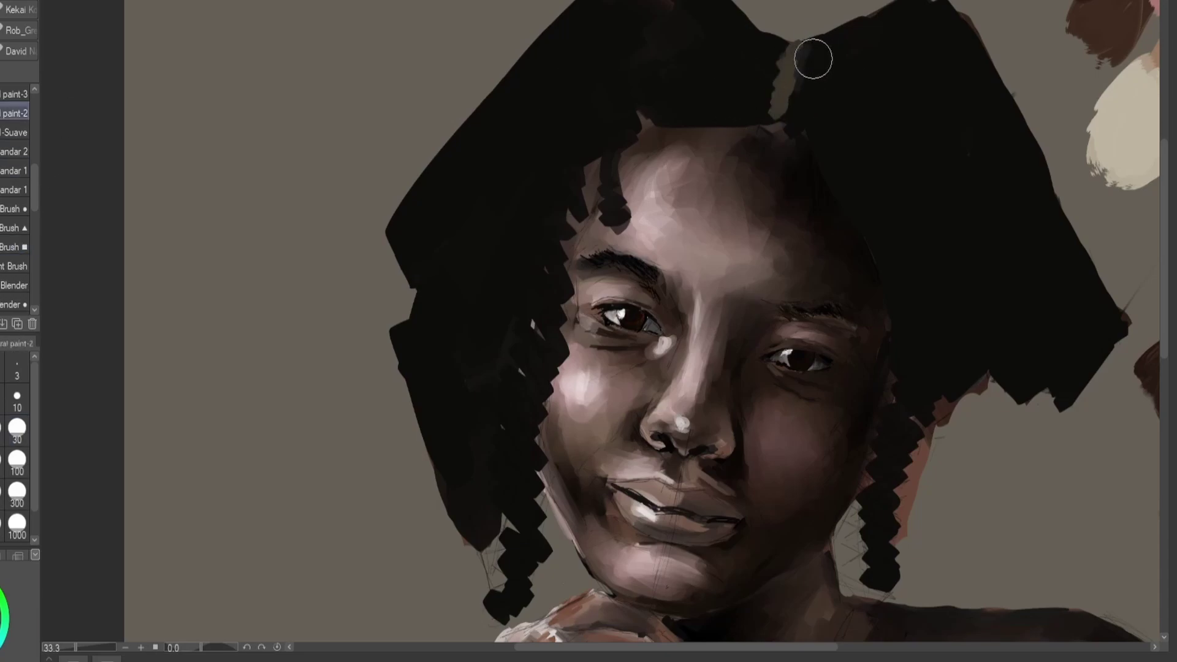
# Try an oil paint brush for dark edge strokes beside the hair parting, and undo them
pyautogui.scroll(3, 16, 184)
pyautogui.click(14, 125)
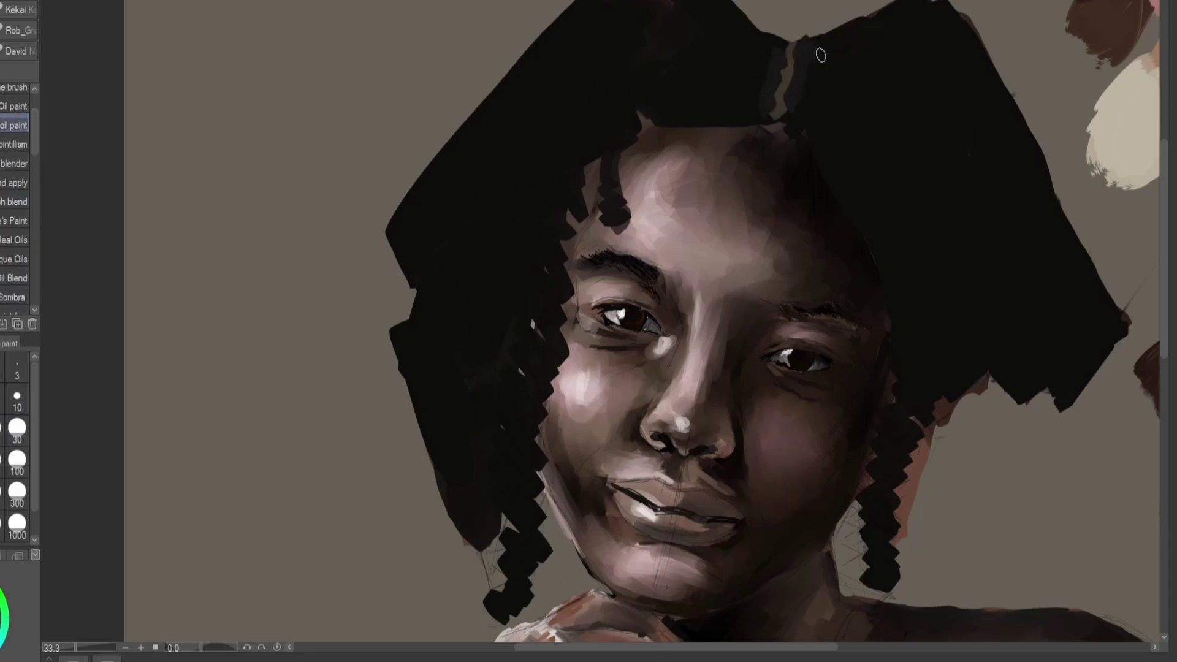
pyautogui.hotkey('ctrl', 'z')
pyautogui.hotkey('ctrl', 'z')
# Try olive-gray highlight strokes with the triangular Paint Brush on the crown and both sides of the hair
pyautogui.moveTo(35, 128); pyautogui.dragTo(34, 195)
pyautogui.click(14, 187)
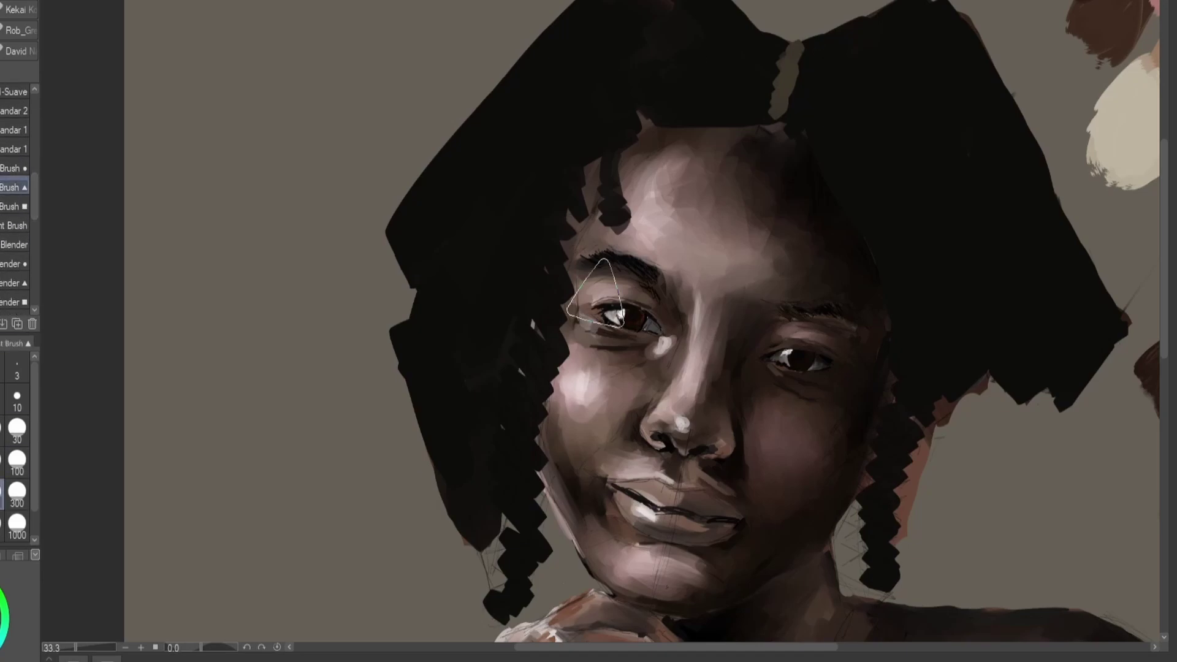
pyautogui.moveTo(686, 114); pyautogui.dragTo(706, 34)
pyautogui.moveTo(472, 392); pyautogui.dragTo(538, 144)
pyautogui.moveTo(959, 245)
pyautogui.mouseDown()
pyautogui.moveTo(963, 322)
pyautogui.moveTo(931, 202)
pyautogui.mouseUp()
pyautogui.moveTo(928, 80); pyautogui.dragTo(941, 128)
pyautogui.moveTo(809, 58); pyautogui.dragTo(868, 48)
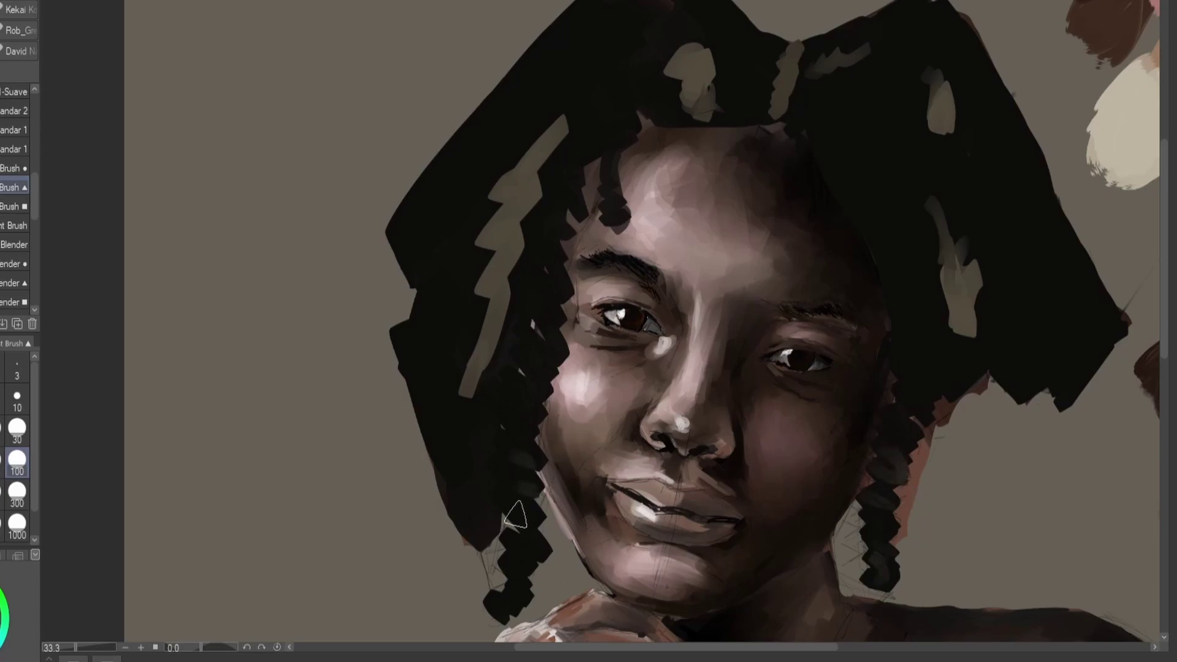
# Try gray highlights on the lit-side braid, the outer hair edge and the shaded side of the hair
pyautogui.moveTo(509, 597); pyautogui.dragTo(525, 407)
pyautogui.moveTo(447, 448); pyautogui.dragTo(435, 386)
pyautogui.moveTo(438, 362); pyautogui.dragTo(423, 211)
pyautogui.moveTo(898, 160); pyautogui.dragTo(894, 193)
pyautogui.moveTo(920, 236); pyautogui.dragTo(919, 313)
pyautogui.moveTo(1023, 162); pyautogui.dragTo(1036, 269)
pyautogui.moveTo(934, 21); pyautogui.dragTo(907, 111)
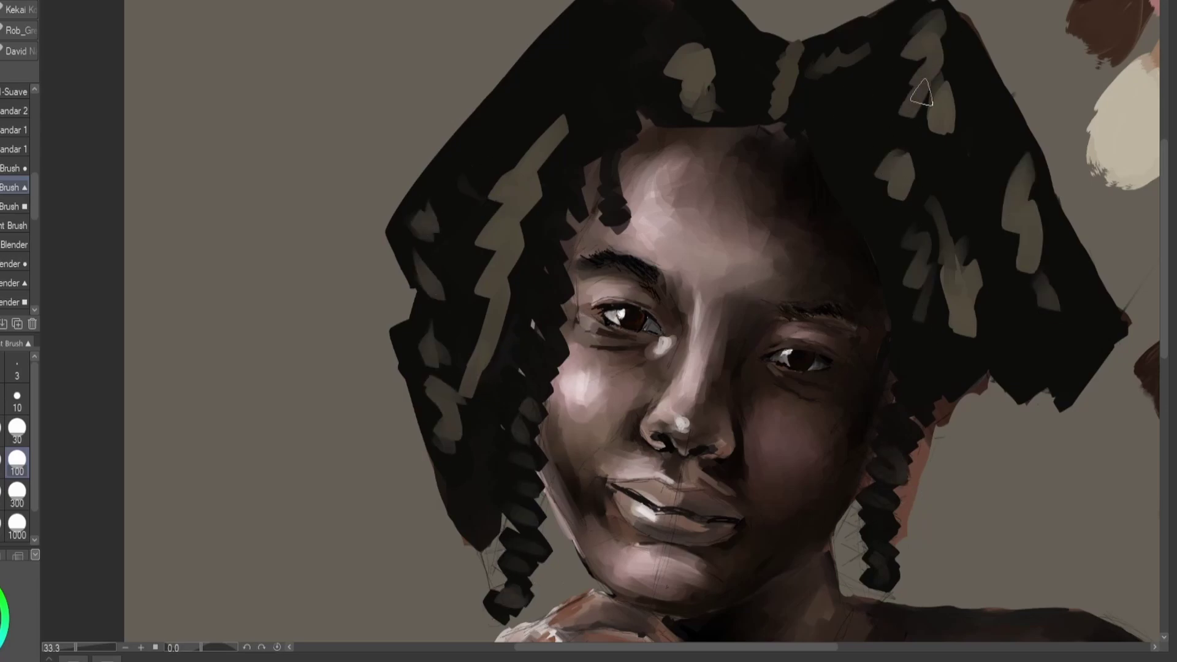
# Try more olive-gray highlights on the upper lit-side hair, its lower tip and the shaded-side braid
pyautogui.moveTo(466, 184); pyautogui.dragTo(487, 245)
pyautogui.moveTo(491, 120); pyautogui.dragTo(546, 70)
pyautogui.moveTo(606, 38)
pyautogui.mouseDown()
pyautogui.moveTo(612, 79)
pyautogui.moveTo(590, 138)
pyautogui.mouseUp()
pyautogui.moveTo(466, 545); pyautogui.dragTo(459, 475)
pyautogui.moveTo(910, 328); pyautogui.dragTo(910, 438)
# Try blending the olive-gray highlights across the whole hair with the square Heavy Paint Blender
pyautogui.click(15, 302)
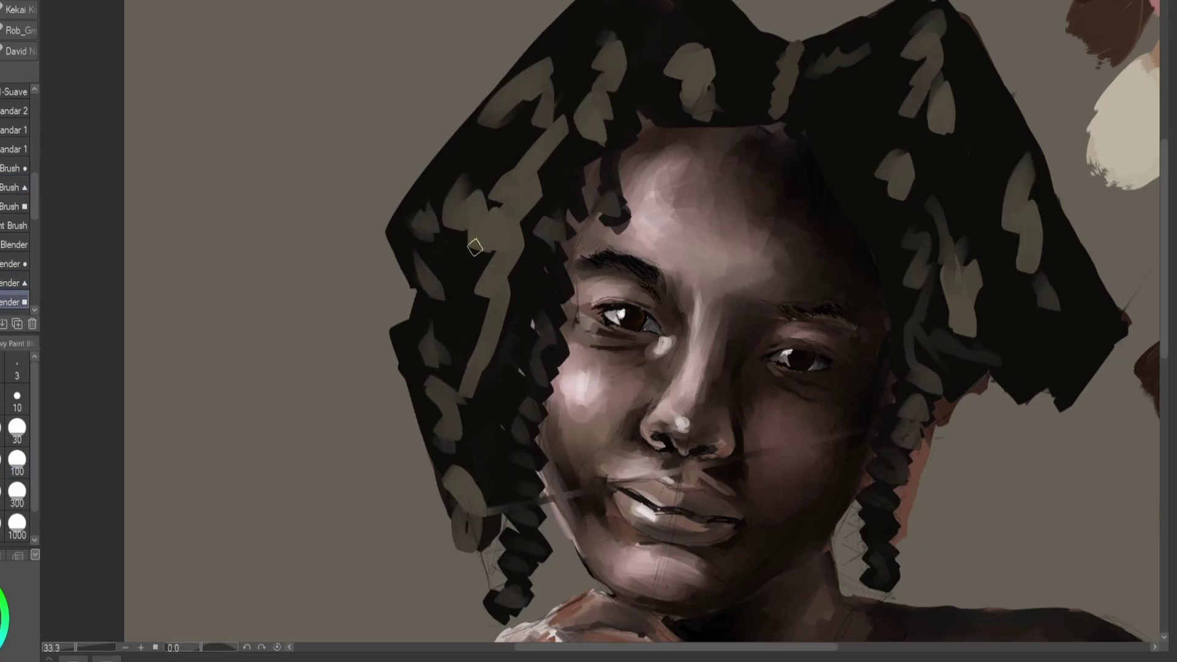
pyautogui.moveTo(938, 68)
pyautogui.mouseDown()
pyautogui.moveTo(917, 171)
pyautogui.moveTo(938, 111)
pyautogui.mouseUp()
pyautogui.moveTo(1023, 171); pyautogui.dragTo(1042, 307)
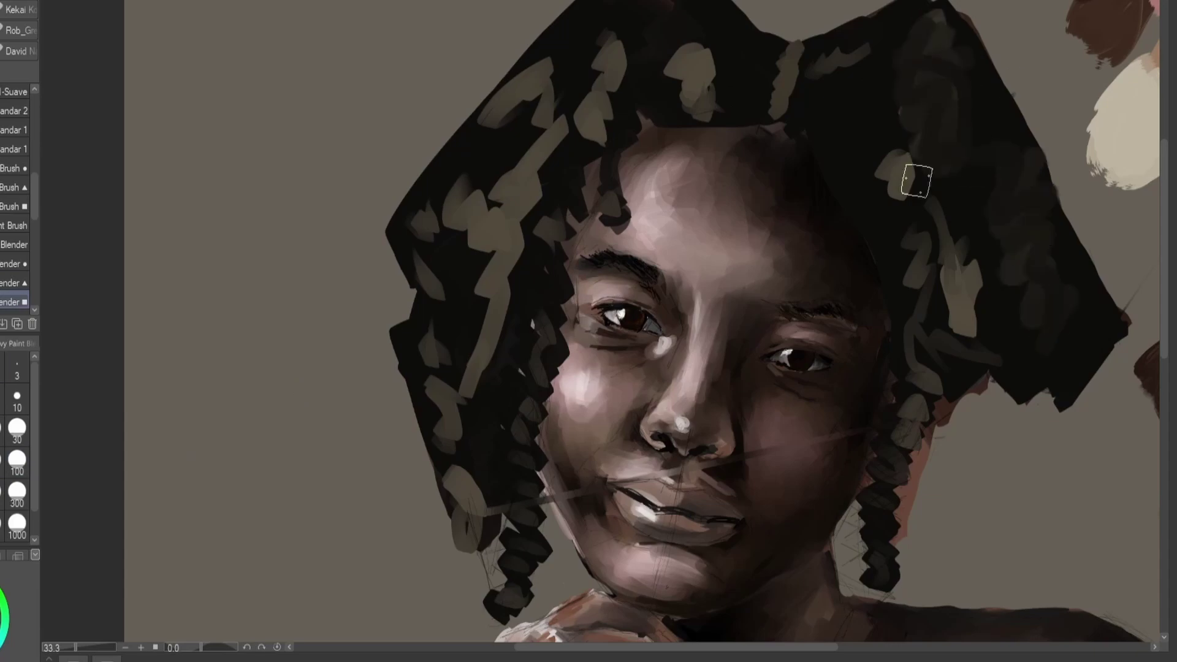
pyautogui.moveTo(895, 174)
pyautogui.mouseDown()
pyautogui.moveTo(976, 277)
pyautogui.moveTo(919, 380)
pyautogui.mouseUp()
pyautogui.moveTo(859, 57); pyautogui.dragTo(705, 92)
pyautogui.moveTo(705, 13); pyautogui.dragTo(607, 80)
pyautogui.moveTo(613, 18); pyautogui.dragTo(490, 160)
pyautogui.moveTo(490, 122); pyautogui.dragTo(520, 284)
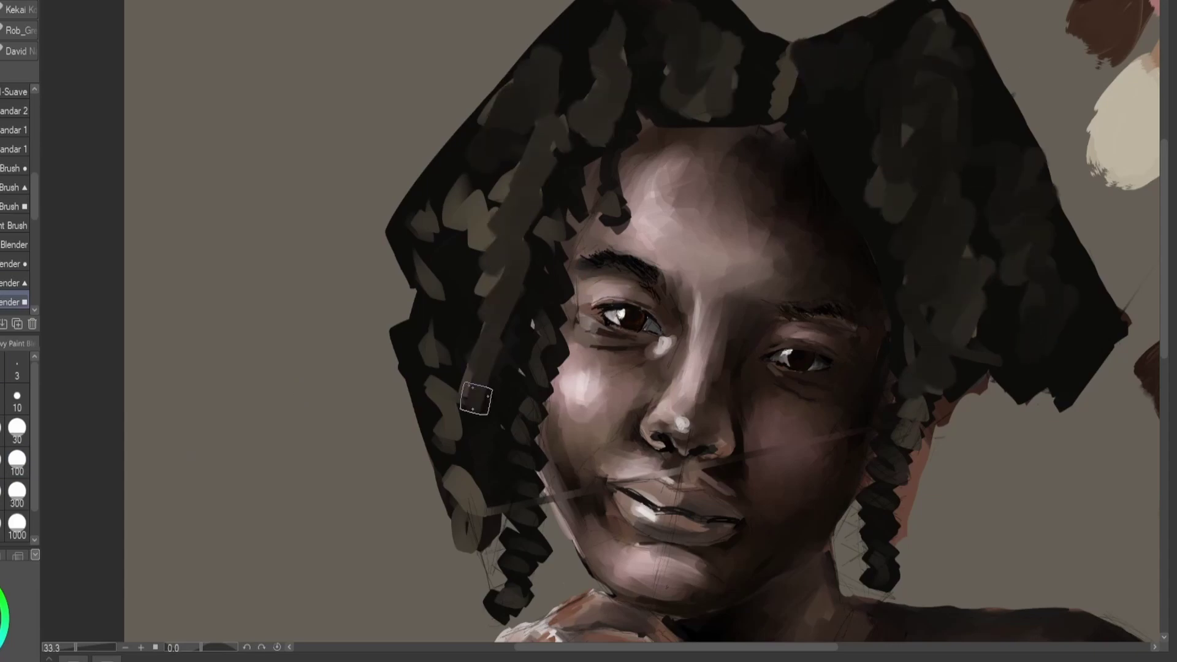
pyautogui.moveTo(478, 172); pyautogui.dragTo(398, 288)
pyautogui.moveTo(423, 220); pyautogui.dragTo(449, 417)
# Undo the olive-gray highlight and blending strokes across the hair, back to the solid black shape
pyautogui.hotkey('ctrl', 'z')
pyautogui.hotkey('ctrl', 'z')
pyautogui.hotkey('ctrl', 'z')
pyautogui.hotkey('ctrl', 'z')
pyautogui.hotkey('ctrl', 'z')
pyautogui.hotkey('ctrl', 'z')
pyautogui.hotkey('ctrl', 'z')
pyautogui.hotkey('ctrl', 'z')
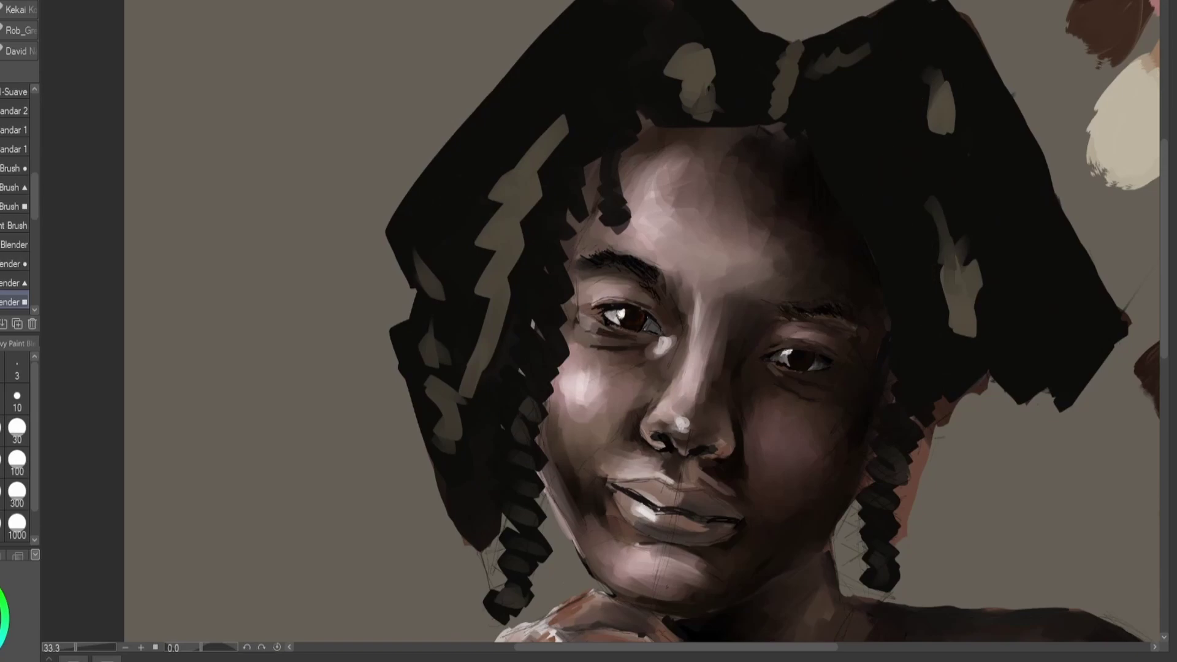
pyautogui.hotkey('ctrl', 'y')
pyautogui.hotkey('ctrl', 'y')
pyautogui.hotkey('ctrl', 'y')
pyautogui.hotkey('ctrl', 'y')
pyautogui.hotkey('ctrl', 'y')
pyautogui.hotkey('ctrl', 'y')
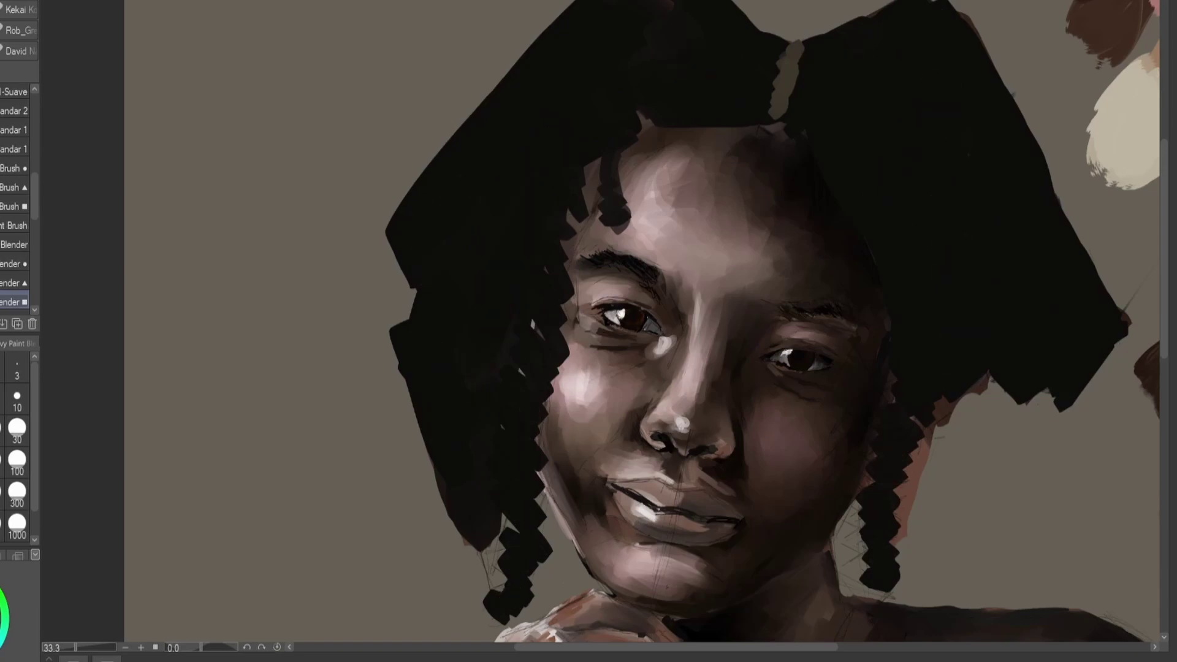
# Paint dark gray highlights on the crown, the lit-side hair and the hanging braids with the triangular Heavy Paint Blender
pyautogui.moveTo(459, 406); pyautogui.dragTo(464, 433)
pyautogui.moveTo(681, 92); pyautogui.dragTo(722, 49)
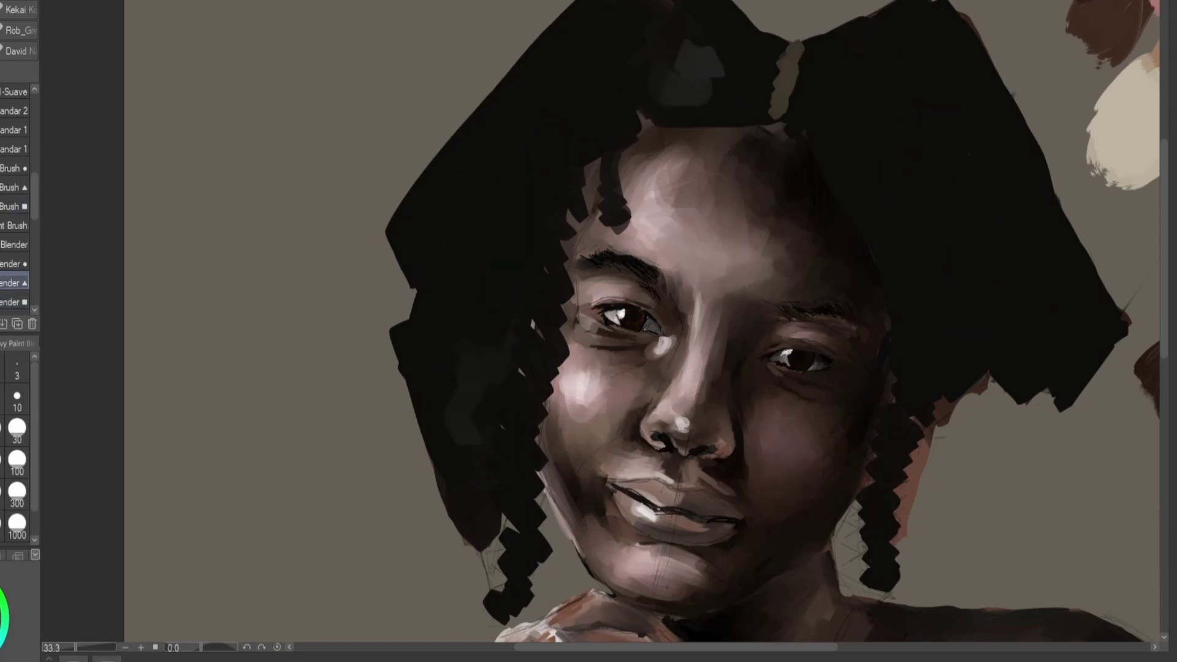
pyautogui.hotkey('ctrl', 'z')
pyautogui.hotkey('ctrl', 'z')
pyautogui.hotkey('ctrl', 'z')
pyautogui.hotkey('ctrl', 'z')
pyautogui.hotkey('ctrl', 'z')
pyautogui.hotkey('ctrl', 'z')
pyautogui.hotkey('ctrl', 'z')
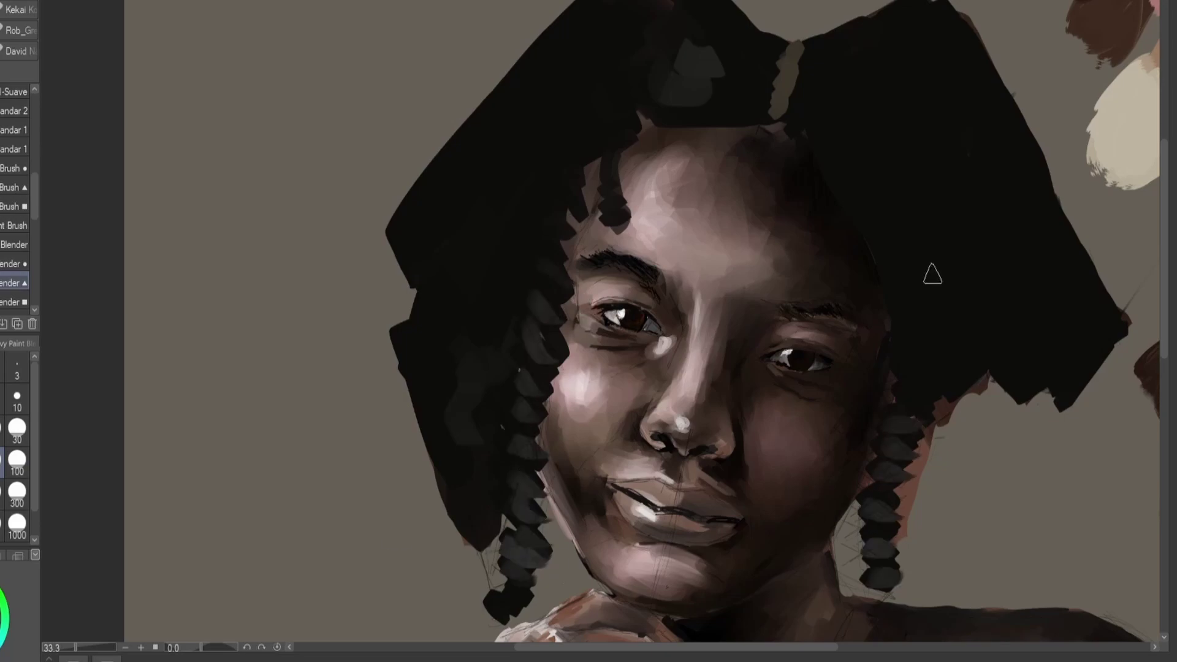
# Add gray highlights beside the parting, on the crown and along the inner and upper hair on the shaded side
pyautogui.moveTo(825, 55); pyautogui.dragTo(802, 106)
pyautogui.click(751, 65)
pyautogui.moveTo(715, 100); pyautogui.dragTo(703, 48)
pyautogui.moveTo(904, 29); pyautogui.dragTo(894, 64)
pyautogui.moveTo(906, 184); pyautogui.dragTo(918, 251)
pyautogui.moveTo(875, 258); pyautogui.dragTo(831, 177)
pyautogui.moveTo(938, 176); pyautogui.dragTo(893, 162)
# Add gray highlight strokes down the lit side of the hair and across the crown
pyautogui.moveTo(491, 244); pyautogui.dragTo(531, 232)
pyautogui.moveTo(475, 316); pyautogui.dragTo(502, 294)
pyautogui.moveTo(432, 364); pyautogui.dragTo(468, 372)
pyautogui.moveTo(466, 496); pyautogui.dragTo(455, 515)
pyautogui.moveTo(447, 258); pyautogui.dragTo(432, 242)
pyautogui.moveTo(411, 242)
pyautogui.mouseDown()
pyautogui.moveTo(464, 175)
pyautogui.moveTo(508, 169)
pyautogui.mouseUp()
pyautogui.moveTo(657, 64)
pyautogui.mouseDown()
pyautogui.moveTo(645, 31)
pyautogui.moveTo(700, 57)
pyautogui.mouseUp()
pyautogui.moveTo(566, 86); pyautogui.dragTo(577, 116)
# Extend the gray highlights along the outer and lower shaded-side hair, the forehead braid and the upper lit-side edge
pyautogui.moveTo(975, 221); pyautogui.dragTo(975, 244)
pyautogui.moveTo(1071, 380); pyautogui.dragTo(1021, 230)
pyautogui.moveTo(963, 265); pyautogui.dragTo(933, 365)
pyautogui.moveTo(975, 122); pyautogui.dragTo(949, 52)
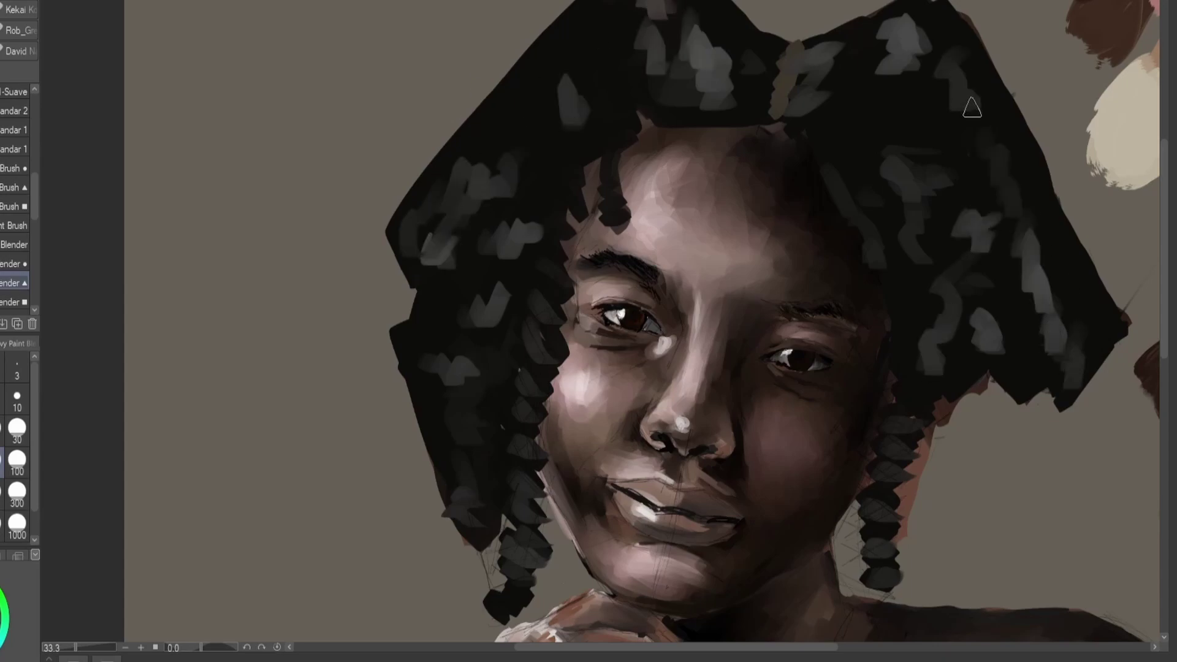
pyautogui.moveTo(849, 184); pyautogui.dragTo(861, 224)
pyautogui.moveTo(607, 169); pyautogui.dragTo(618, 212)
pyautogui.moveTo(500, 147); pyautogui.dragTo(577, 49)
# Switch to a blending brush and soften the gray highlights on the crown and lit side of the hair
pyautogui.press('j')
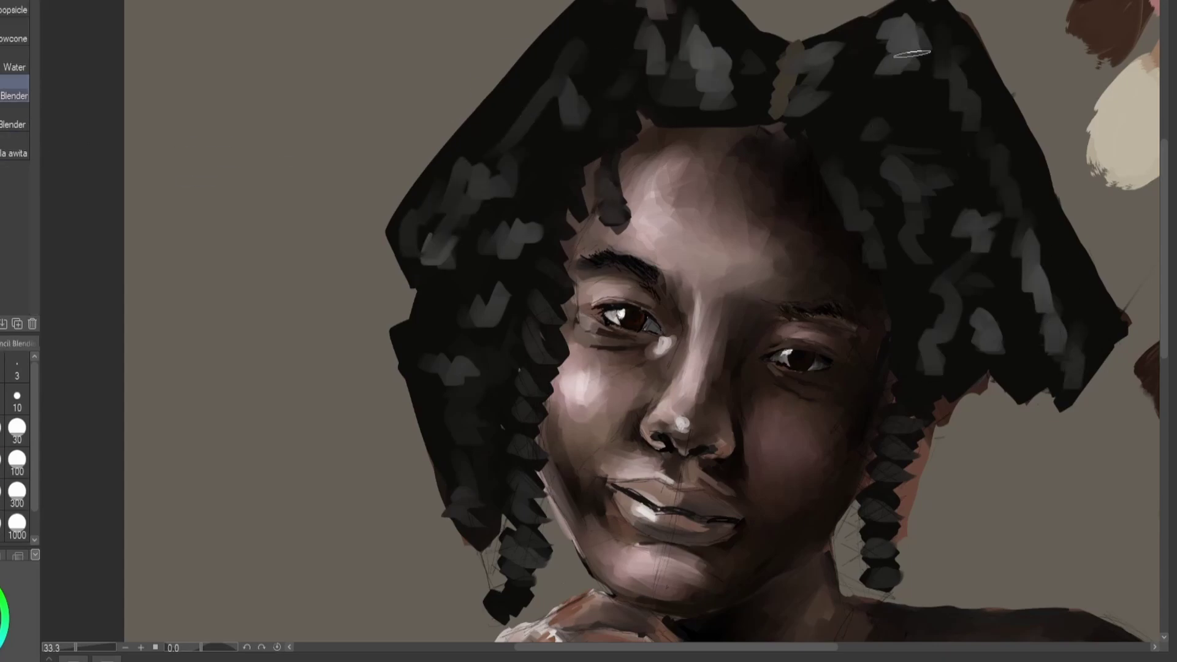
pyautogui.moveTo(650, 62); pyautogui.dragTo(643, 11)
pyautogui.moveTo(720, 89); pyautogui.dragTo(725, 34)
pyautogui.moveTo(429, 285); pyautogui.dragTo(446, 251)
pyautogui.moveTo(459, 384); pyautogui.dragTo(456, 362)
pyautogui.moveTo(451, 491); pyautogui.dragTo(453, 457)
pyautogui.moveTo(530, 254); pyautogui.dragTo(505, 223)
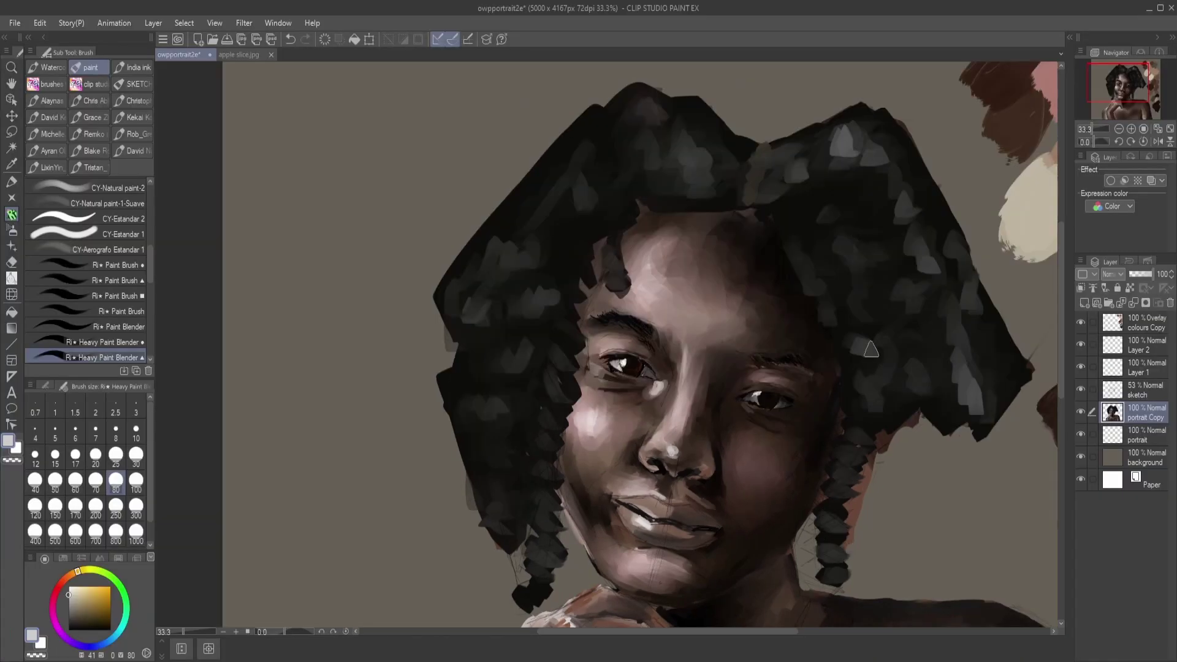
# Layer lighter gray highlights over the lit side and top of the hair with the triangular Heavy Paint Blender
pyautogui.moveTo(475, 411); pyautogui.dragTo(506, 392)
pyautogui.moveTo(490, 236); pyautogui.dragTo(530, 193)
pyautogui.moveTo(586, 217); pyautogui.dragTo(582, 169)
pyautogui.moveTo(459, 269); pyautogui.dragTo(496, 242)
pyautogui.moveTo(631, 116); pyautogui.dragTo(671, 119)
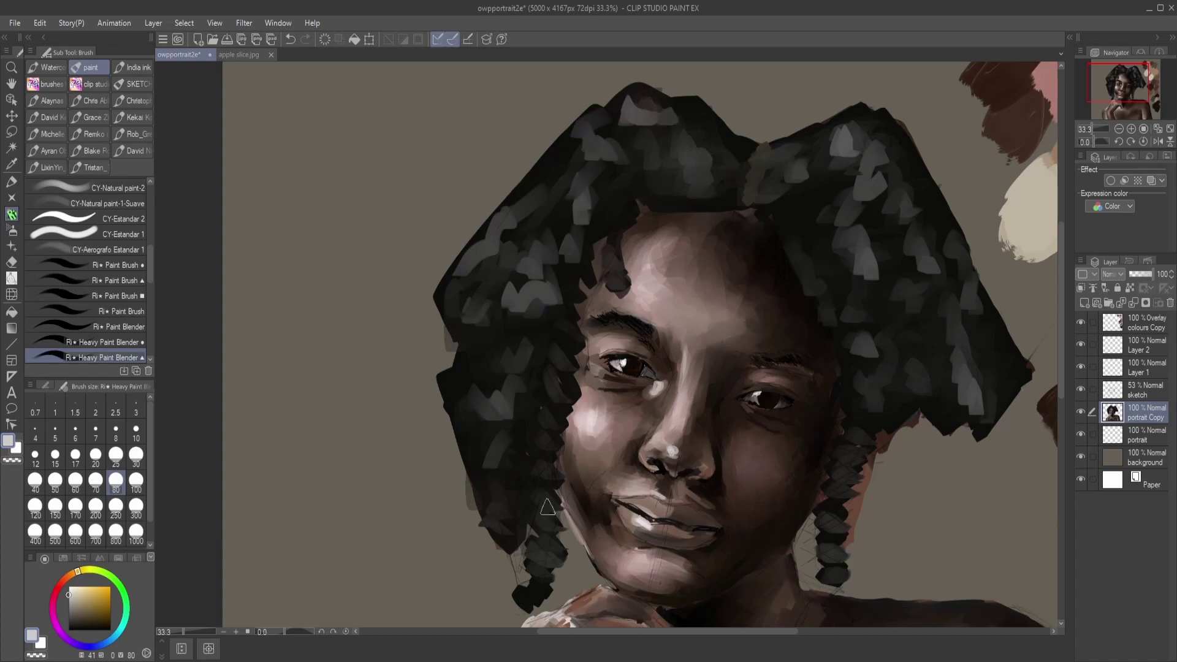
# Reduce the brush size to 60 and paint gray highlights on the braids beside the face
pyautogui.keyDown('ctrl'); pyautogui.keyDown('alt'); pyautogui.moveTo(539, 512); pyautogui.dragTo(538, 526); pyautogui.keyUp('alt'); pyautogui.keyUp('ctrl')
pyautogui.moveTo(546, 414); pyautogui.dragTo(567, 380)
pyautogui.moveTo(564, 334); pyautogui.dragTo(581, 322)
pyautogui.hotkey('ctrl', 'z')
pyautogui.hotkey('ctrl', 'z')
pyautogui.hotkey('ctrl', 'z')
pyautogui.hotkey('ctrl', 'z')
pyautogui.hotkey('ctrl', 'z')
pyautogui.hotkey('ctrl', 'z')
pyautogui.hotkey('ctrl', 'z')
pyautogui.hotkey('ctrl', 'z')
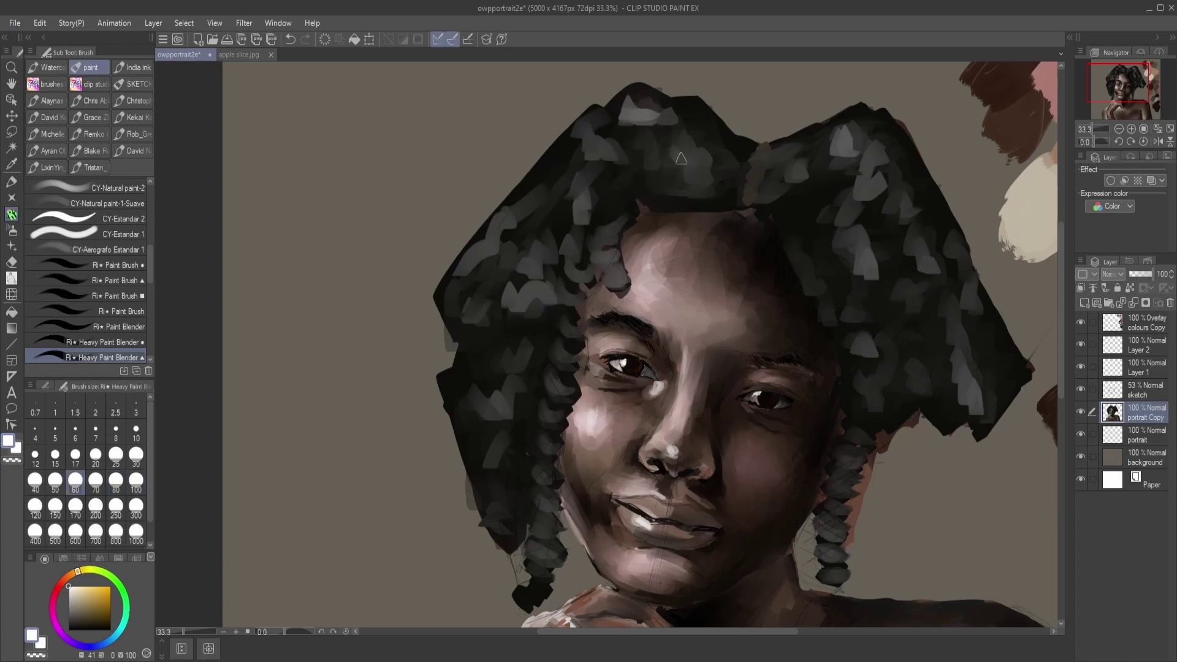
# Add lighter gray strokes over the crown and lit side of the hair, undoing stray strokes while working
pyautogui.hotkey('ctrl', 'z')
pyautogui.hotkey('ctrl', 'z')
pyautogui.hotkey('ctrl', 'z')
pyautogui.hotkey('ctrl', 'z')
pyautogui.hotkey('ctrl', 'z')
pyautogui.hotkey('ctrl', 'z')
pyautogui.hotkey('ctrl', 'z')
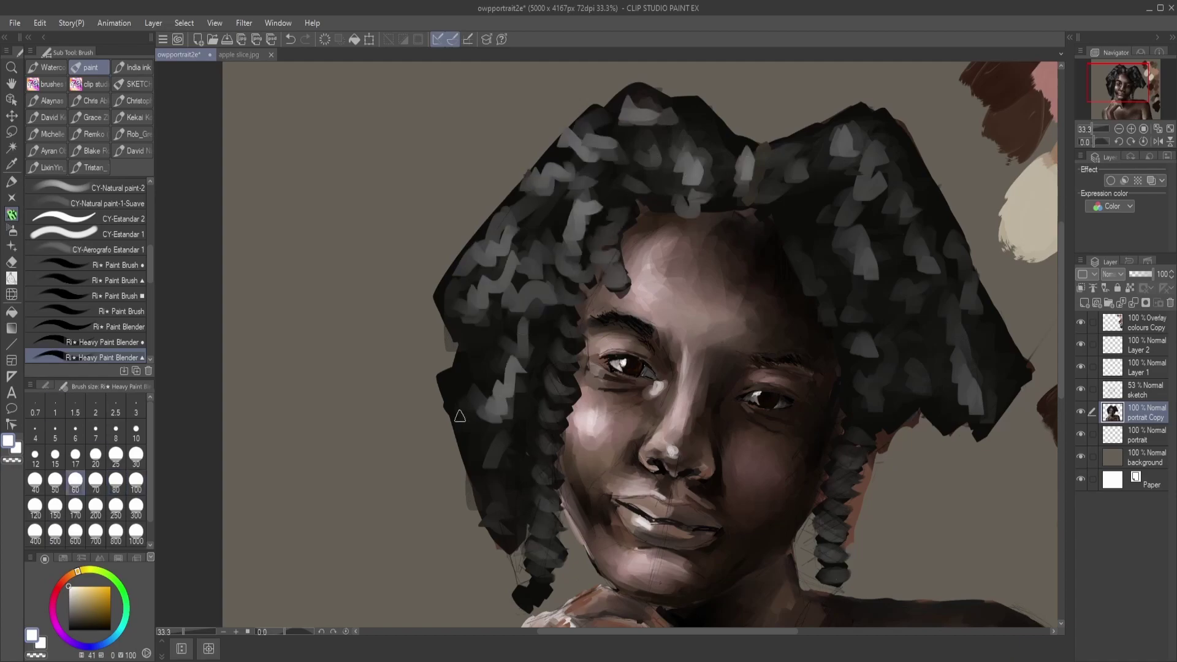
# Reduce the brush size to 40 and layer finer gray curl strokes on the crown and down the lit side, undoing misplaced ones
pyautogui.press('[')
pyautogui.press('[')
pyautogui.hotkey('ctrl', 'z')
pyautogui.hotkey('ctrl', 'z')
pyautogui.hotkey('ctrl', 'z')
pyautogui.hotkey('ctrl', 'z')
pyautogui.hotkey('ctrl', 'z')
pyautogui.hotkey('ctrl', 'z')
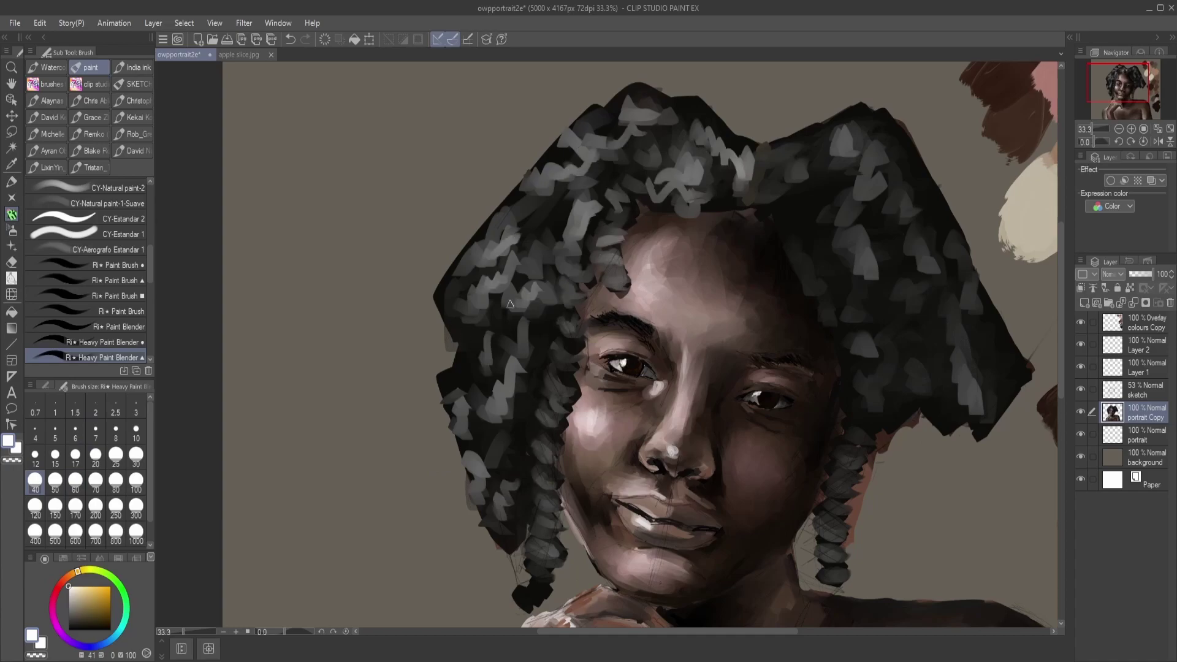
# Blend the gray highlights on the shaded side of the hair with the pincel mezcla awita blender at size 200
pyautogui.click(11, 278)
pyautogui.click(86, 227)
pyautogui.click(95, 509)
pyautogui.moveTo(843, 242); pyautogui.dragTo(889, 289)
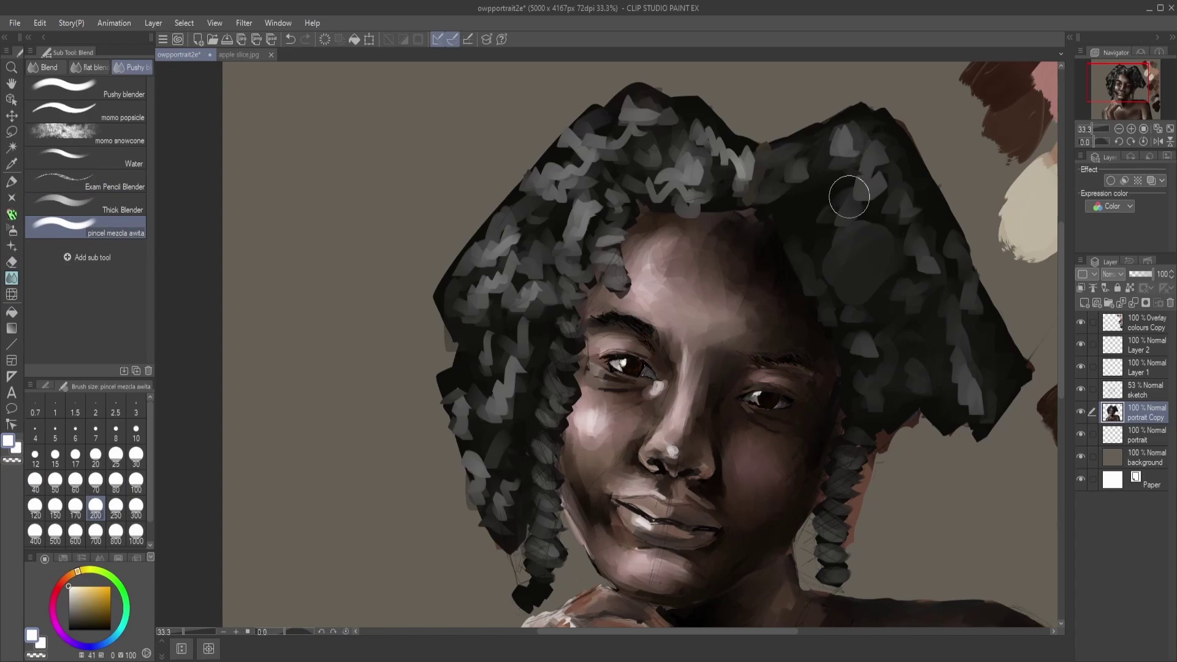
pyautogui.moveTo(953, 316); pyautogui.dragTo(981, 418)
pyautogui.moveTo(849, 141)
pyautogui.mouseDown()
pyautogui.moveTo(814, 206)
pyautogui.moveTo(809, 407)
pyautogui.moveTo(958, 227)
pyautogui.moveTo(972, 310)
pyautogui.moveTo(810, 149)
pyautogui.mouseUp()
pyautogui.moveTo(988, 346); pyautogui.dragTo(993, 328)
# Cover the blended shaded side of the hair with broad, soft black strokes
pyautogui.click(11, 214)
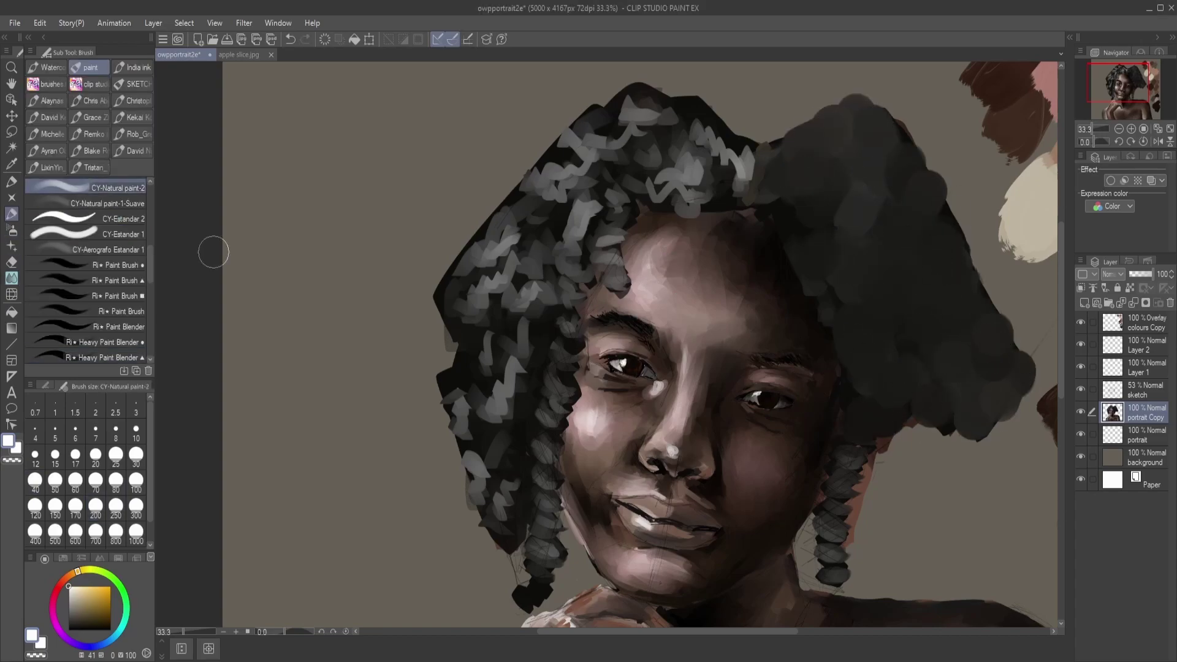
pyautogui.moveTo(858, 203); pyautogui.dragTo(929, 316)
pyautogui.click(123, 234)
pyautogui.click(116, 505)
pyautogui.moveTo(848, 197)
pyautogui.mouseDown()
pyautogui.moveTo(972, 329)
pyautogui.moveTo(936, 377)
pyautogui.moveTo(969, 389)
pyautogui.moveTo(929, 438)
pyautogui.moveTo(792, 140)
pyautogui.mouseUp()
pyautogui.press('j')
pyautogui.moveTo(895, 370)
pyautogui.mouseDown()
pyautogui.moveTo(911, 402)
pyautogui.moveTo(846, 315)
pyautogui.mouseUp()
pyautogui.press('b')
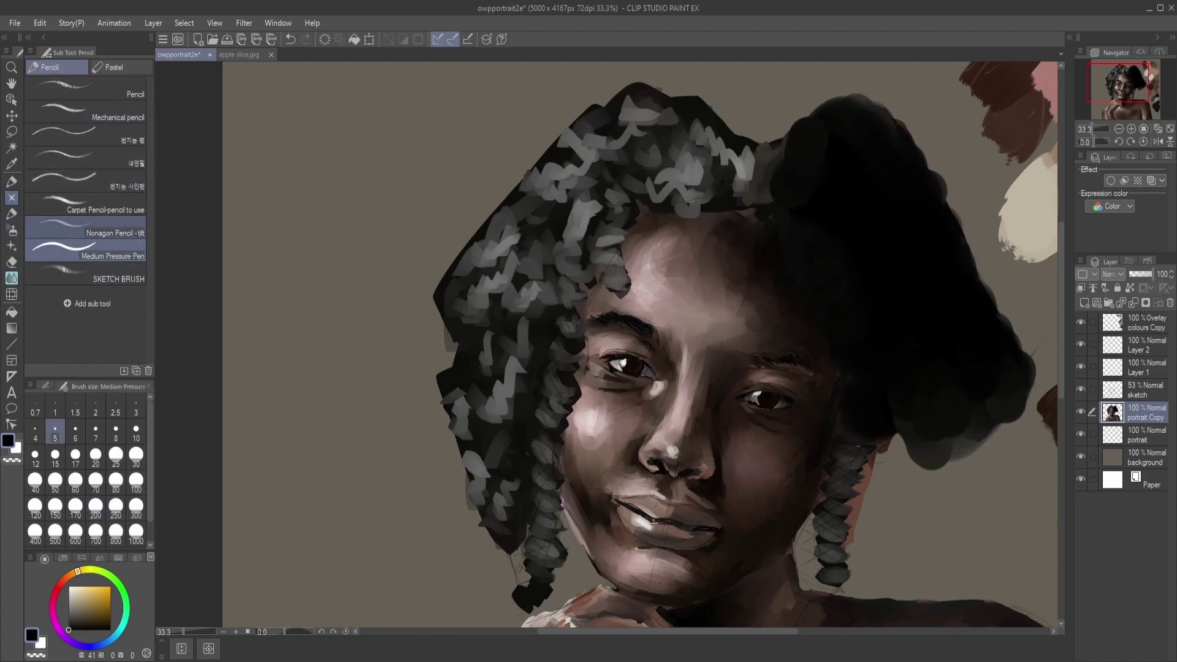
# Paint gray curls along the inner edge of the shaded hair and its braid with the triangular Ri Paint Brush at size 100
pyautogui.click(116, 279)
pyautogui.click(69, 604)
pyautogui.moveTo(797, 154); pyautogui.dragTo(808, 197)
pyautogui.moveTo(834, 117); pyautogui.dragTo(843, 125)
pyautogui.moveTo(825, 558); pyautogui.dragTo(838, 576)
pyautogui.moveTo(808, 267); pyautogui.dragTo(856, 348)
pyautogui.moveTo(804, 234); pyautogui.dragTo(835, 264)
pyautogui.moveTo(791, 126); pyautogui.dragTo(824, 229)
pyautogui.moveTo(803, 144); pyautogui.dragTo(873, 218)
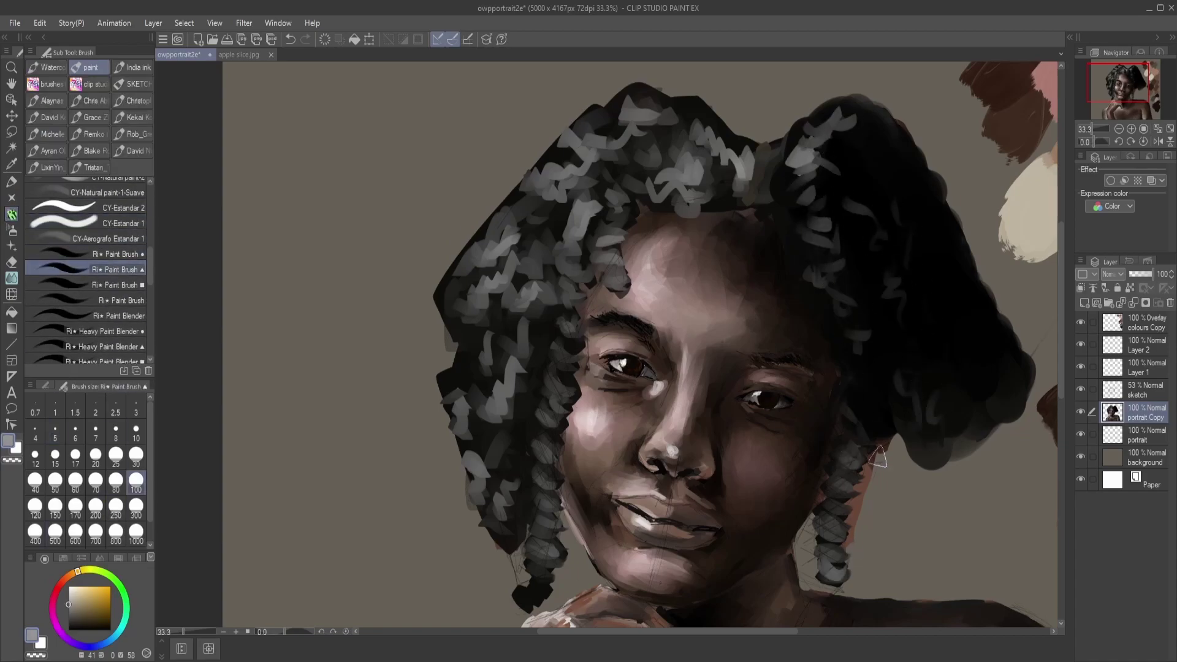
# Smooth the gray highlights across the crown and lit side of the hair with the Water blender at size 170
pyautogui.click(11, 277)
pyautogui.click(86, 158)
pyautogui.moveTo(668, 162)
pyautogui.mouseDown()
pyautogui.moveTo(644, 125)
pyautogui.moveTo(515, 288)
pyautogui.mouseUp()
pyautogui.moveTo(481, 348)
pyautogui.mouseDown()
pyautogui.moveTo(539, 329)
pyautogui.moveTo(741, 158)
pyautogui.moveTo(922, 285)
pyautogui.moveTo(452, 285)
pyautogui.mouseUp()
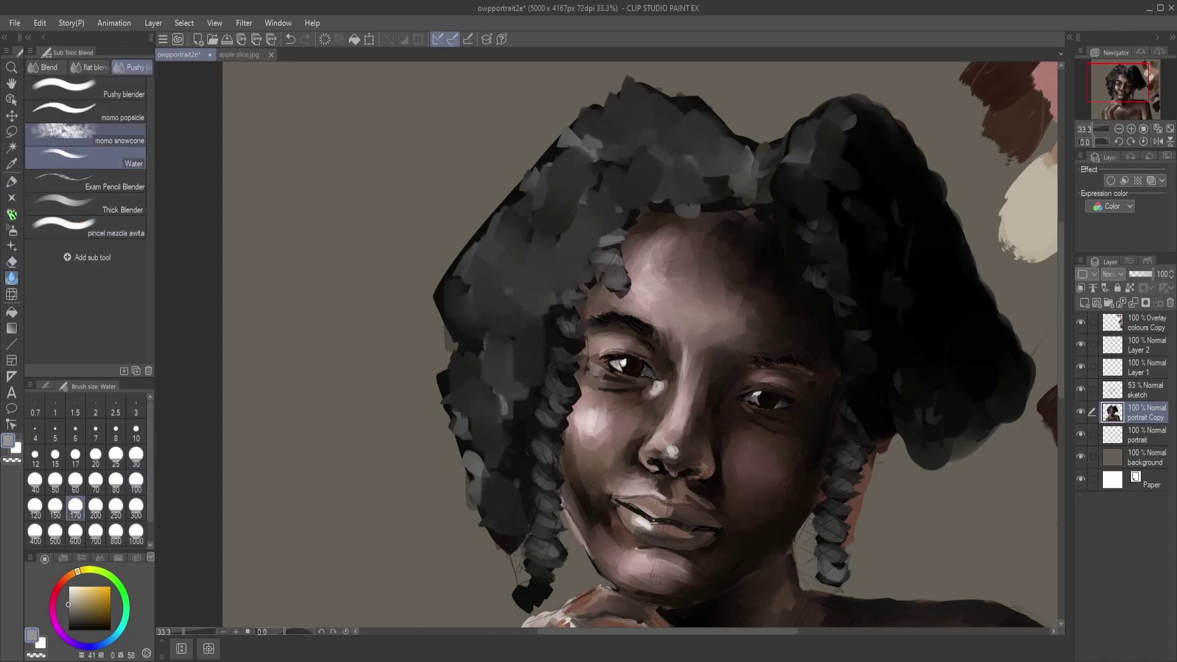
# Paint black curl strokes over the blended crown and lit side, down to the hair ends, with the triangular Ri Paint Brush at size 100
pyautogui.click(11, 198)
pyautogui.click(115, 482)
pyautogui.moveTo(641, 150); pyautogui.dragTo(625, 186)
pyautogui.click(95, 507)
pyautogui.moveTo(638, 122)
pyautogui.mouseDown()
pyautogui.moveTo(546, 189)
pyautogui.moveTo(542, 272)
pyautogui.moveTo(612, 211)
pyautogui.moveTo(590, 251)
pyautogui.mouseUp()
pyautogui.click(70, 602)
pyautogui.click(11, 214)
pyautogui.moveTo(752, 158); pyautogui.dragTo(735, 201)
pyautogui.moveTo(708, 162); pyautogui.dragTo(672, 138)
pyautogui.moveTo(625, 130)
pyautogui.mouseDown()
pyautogui.moveTo(595, 148)
pyautogui.moveTo(451, 319)
pyautogui.moveTo(625, 129)
pyautogui.moveTo(465, 436)
pyautogui.moveTo(482, 471)
pyautogui.mouseUp()
pyautogui.click(99, 629)
pyautogui.moveTo(449, 417)
pyautogui.mouseDown()
pyautogui.moveTo(491, 494)
pyautogui.moveTo(473, 488)
pyautogui.mouseUp()
pyautogui.moveTo(526, 460)
pyautogui.mouseDown()
pyautogui.moveTo(561, 326)
pyautogui.moveTo(619, 233)
pyautogui.moveTo(734, 211)
pyautogui.moveTo(484, 306)
pyautogui.moveTo(619, 202)
pyautogui.mouseUp()
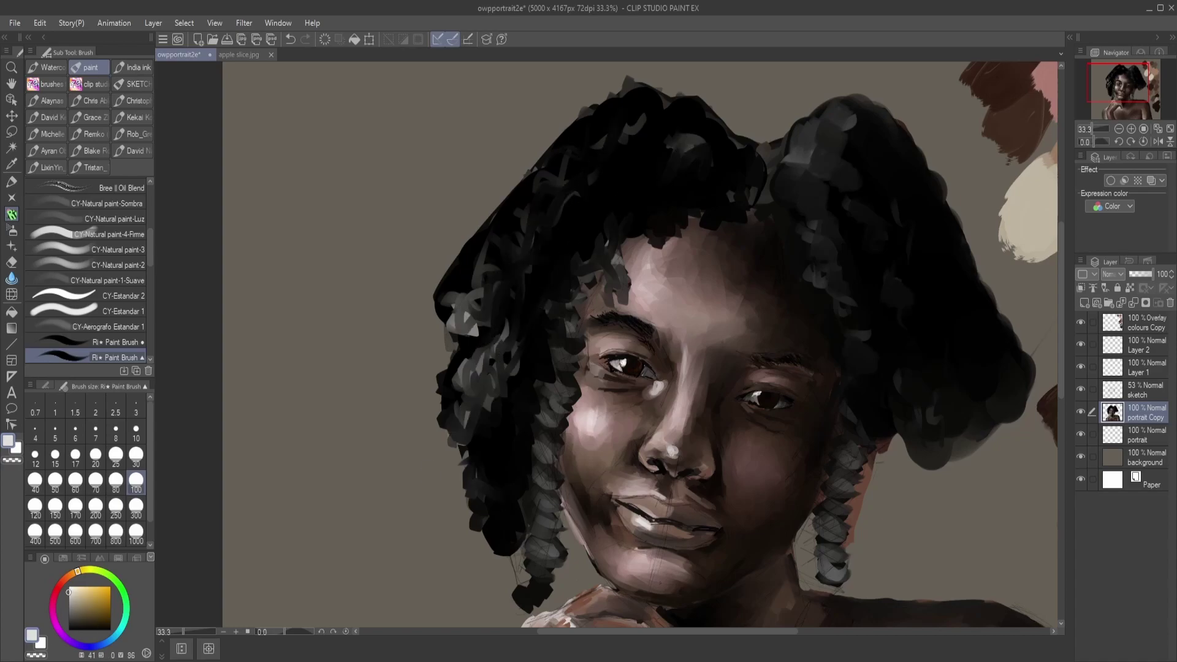
# Add gray curl strokes through the lower and inner parts of the lit-side hair
pyautogui.moveTo(484, 404); pyautogui.dragTo(501, 539)
pyautogui.moveTo(501, 444); pyautogui.dragTo(509, 383)
pyautogui.moveTo(552, 229); pyautogui.dragTo(506, 316)
pyautogui.moveTo(579, 208)
pyautogui.mouseDown()
pyautogui.moveTo(539, 178)
pyautogui.moveTo(561, 128)
pyautogui.mouseUp()
# Sample a dark hair color and paint jagged curls around the hair's outer edge, over the shaded side and near the parting
pyautogui.keyDown('alt'); pyautogui.click(526, 191); pyautogui.keyUp('alt')
pyautogui.moveTo(499, 212)
pyautogui.mouseDown()
pyautogui.moveTo(637, 128)
pyautogui.moveTo(803, 128)
pyautogui.moveTo(950, 258)
pyautogui.moveTo(973, 407)
pyautogui.mouseUp()
pyautogui.moveTo(783, 146); pyautogui.dragTo(759, 188)
pyautogui.moveTo(714, 142); pyautogui.dragTo(711, 183)
# Swap to the light color and paint gray curls down the lit side of the hair, from the crown to the ends
pyautogui.press('x')
pyautogui.moveTo(521, 215); pyautogui.dragTo(488, 269)
pyautogui.moveTo(604, 209); pyautogui.dragTo(532, 283)
pyautogui.moveTo(545, 316); pyautogui.dragTo(503, 377)
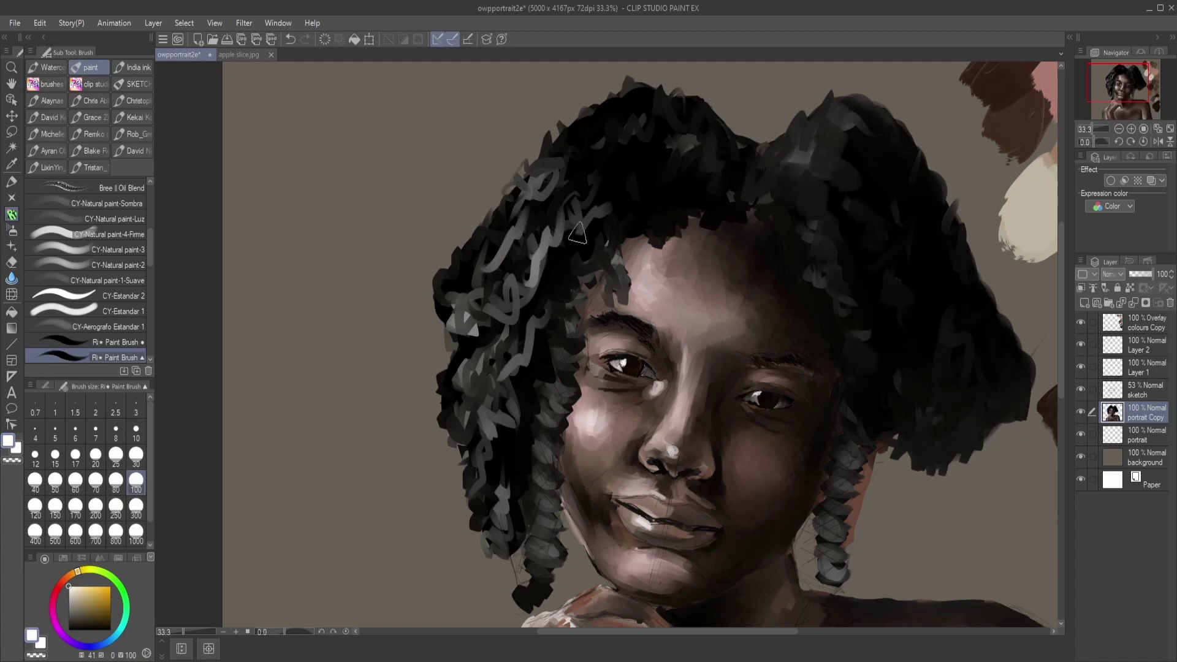
pyautogui.moveTo(590, 165); pyautogui.dragTo(547, 202)
pyautogui.moveTo(633, 93)
pyautogui.mouseDown()
pyautogui.moveTo(599, 143)
pyautogui.moveTo(567, 133)
pyautogui.mouseUp()
pyautogui.moveTo(588, 233); pyautogui.dragTo(541, 301)
pyautogui.moveTo(542, 383); pyautogui.dragTo(535, 437)
pyautogui.moveTo(509, 503); pyautogui.dragTo(530, 517)
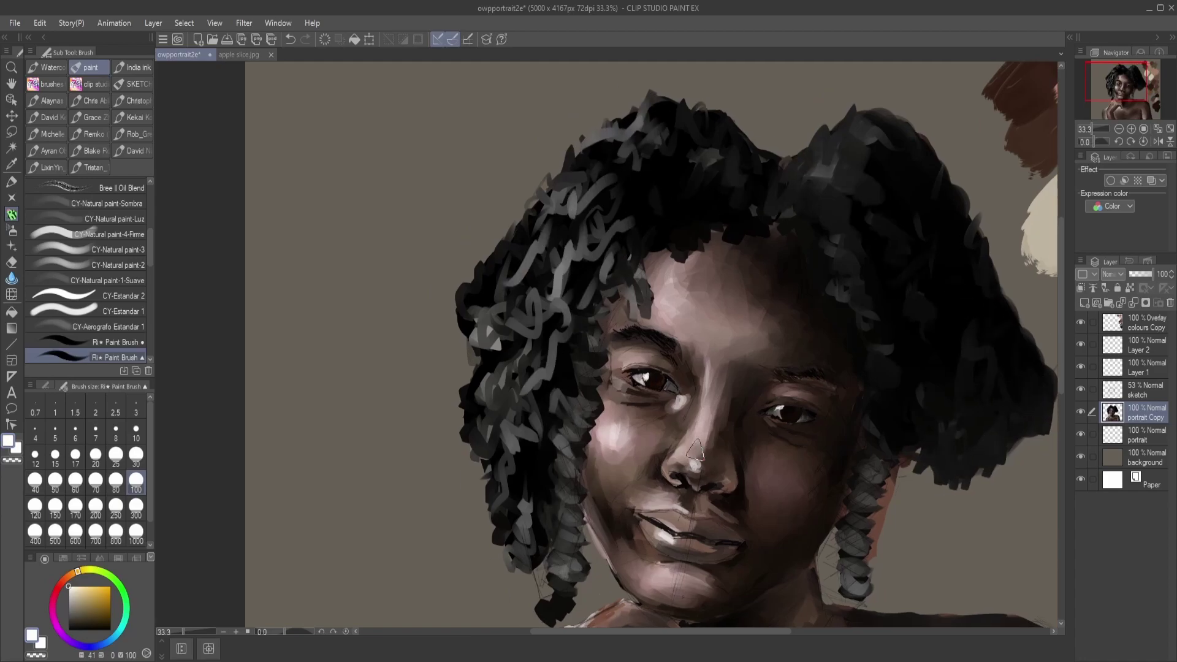
# Paint more gray curls on the lit-side braid, the neighboring hair and the outer edge
pyautogui.moveTo(559, 572); pyautogui.dragTo(560, 449)
pyautogui.moveTo(563, 389); pyautogui.dragTo(579, 433)
pyautogui.moveTo(571, 368); pyautogui.dragTo(516, 489)
pyautogui.moveTo(603, 194); pyautogui.dragTo(582, 205)
pyautogui.moveTo(552, 228); pyautogui.dragTo(522, 251)
pyautogui.moveTo(454, 346); pyautogui.dragTo(435, 368)
pyautogui.moveTo(423, 394); pyautogui.dragTo(412, 438)
pyautogui.moveTo(482, 453); pyautogui.dragTo(472, 472)
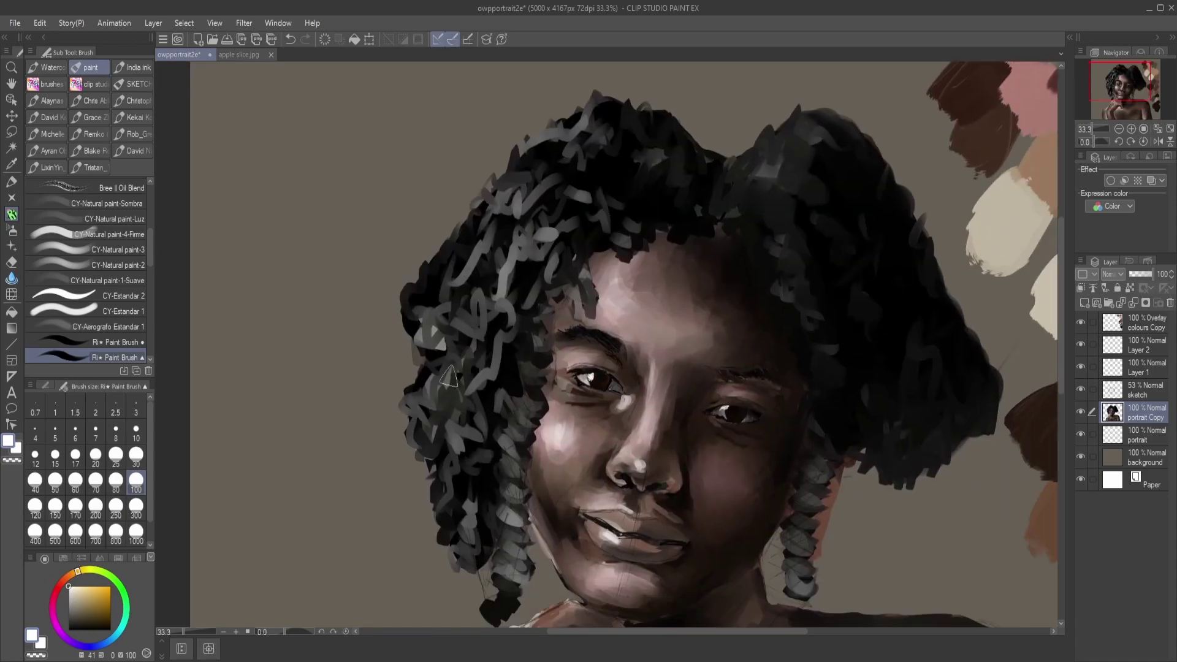
# Brighten the middle of the lit side with light gray strokes and extend the gray curls over the crown
pyautogui.moveTo(456, 371); pyautogui.dragTo(444, 414)
pyautogui.moveTo(429, 294)
pyautogui.mouseDown()
pyautogui.moveTo(461, 311)
pyautogui.moveTo(487, 245)
pyautogui.moveTo(579, 197)
pyautogui.mouseUp()
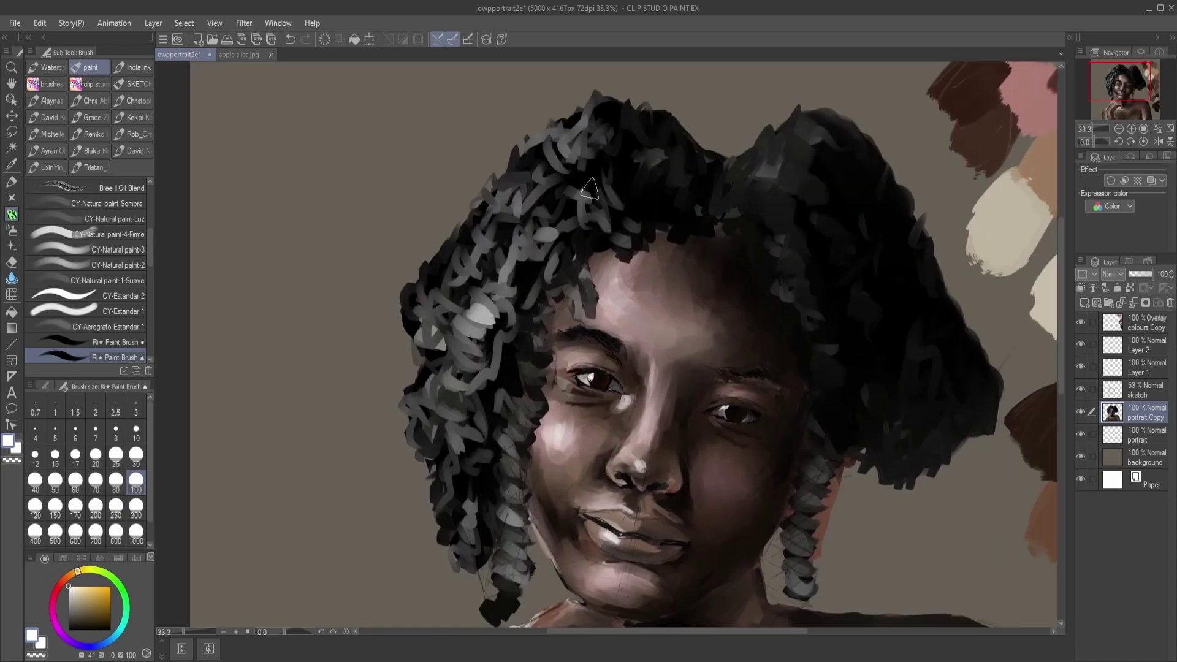
pyautogui.moveTo(457, 300)
pyautogui.mouseDown()
pyautogui.moveTo(471, 490)
pyautogui.moveTo(496, 319)
pyautogui.moveTo(604, 138)
pyautogui.moveTo(631, 146)
pyautogui.mouseUp()
pyautogui.moveTo(643, 172); pyautogui.dragTo(651, 214)
# Switch to black and paint dark curls over the fringe and the shaded side of the hair
pyautogui.click(110, 629)
pyautogui.moveTo(607, 177); pyautogui.dragTo(592, 211)
pyautogui.moveTo(579, 227); pyautogui.dragTo(552, 261)
pyautogui.moveTo(754, 181); pyautogui.dragTo(837, 355)
pyautogui.moveTo(919, 354); pyautogui.dragTo(914, 449)
pyautogui.moveTo(950, 291); pyautogui.dragTo(986, 368)
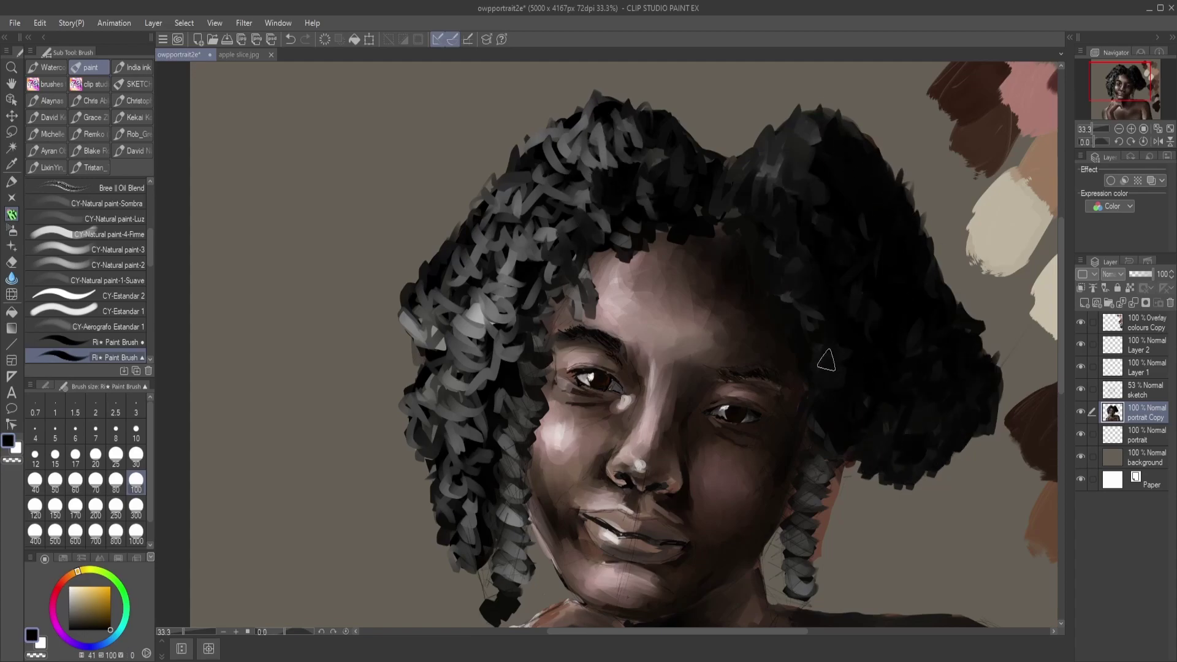
# Break up the gray curls with black strokes near the parting, across the crown and down the lit side and its braid
pyautogui.moveTo(766, 171); pyautogui.dragTo(809, 208)
pyautogui.moveTo(797, 178)
pyautogui.mouseDown()
pyautogui.moveTo(774, 131)
pyautogui.moveTo(766, 142)
pyautogui.mouseUp()
pyautogui.moveTo(567, 195); pyautogui.dragTo(539, 226)
pyautogui.moveTo(498, 251); pyautogui.dragTo(524, 276)
pyautogui.moveTo(667, 117)
pyautogui.mouseDown()
pyautogui.moveTo(671, 153)
pyautogui.moveTo(620, 126)
pyautogui.mouseUp()
pyautogui.moveTo(618, 230)
pyautogui.mouseDown()
pyautogui.moveTo(612, 256)
pyautogui.moveTo(565, 303)
pyautogui.mouseUp()
pyautogui.moveTo(500, 600)
pyautogui.mouseDown()
pyautogui.moveTo(508, 549)
pyautogui.moveTo(483, 497)
pyautogui.mouseUp()
pyautogui.moveTo(470, 423); pyautogui.dragTo(471, 374)
# Darken the fringe, the inner shaded side, the lower lit-side curls and the upper shaded-side braid with black strokes
pyautogui.moveTo(639, 181); pyautogui.dragTo(686, 187)
pyautogui.moveTo(755, 212); pyautogui.dragTo(778, 131)
pyautogui.moveTo(773, 249); pyautogui.dragTo(797, 293)
pyautogui.moveTo(914, 418); pyautogui.dragTo(936, 383)
pyautogui.moveTo(577, 187); pyautogui.dragTo(546, 218)
pyautogui.moveTo(469, 337); pyautogui.dragTo(435, 387)
pyautogui.moveTo(502, 500)
pyautogui.mouseDown()
pyautogui.moveTo(485, 517)
pyautogui.moveTo(494, 495)
pyautogui.mouseUp()
pyautogui.moveTo(438, 466); pyautogui.dragTo(462, 488)
pyautogui.moveTo(811, 469); pyautogui.dragTo(815, 501)
# Switch to light gray and add curl highlights on the crown above the forehead
pyautogui.click(69, 597)
pyautogui.moveTo(618, 168); pyautogui.dragTo(646, 184)
pyautogui.moveTo(616, 136); pyautogui.dragTo(642, 148)
pyautogui.moveTo(620, 193); pyautogui.dragTo(604, 210)
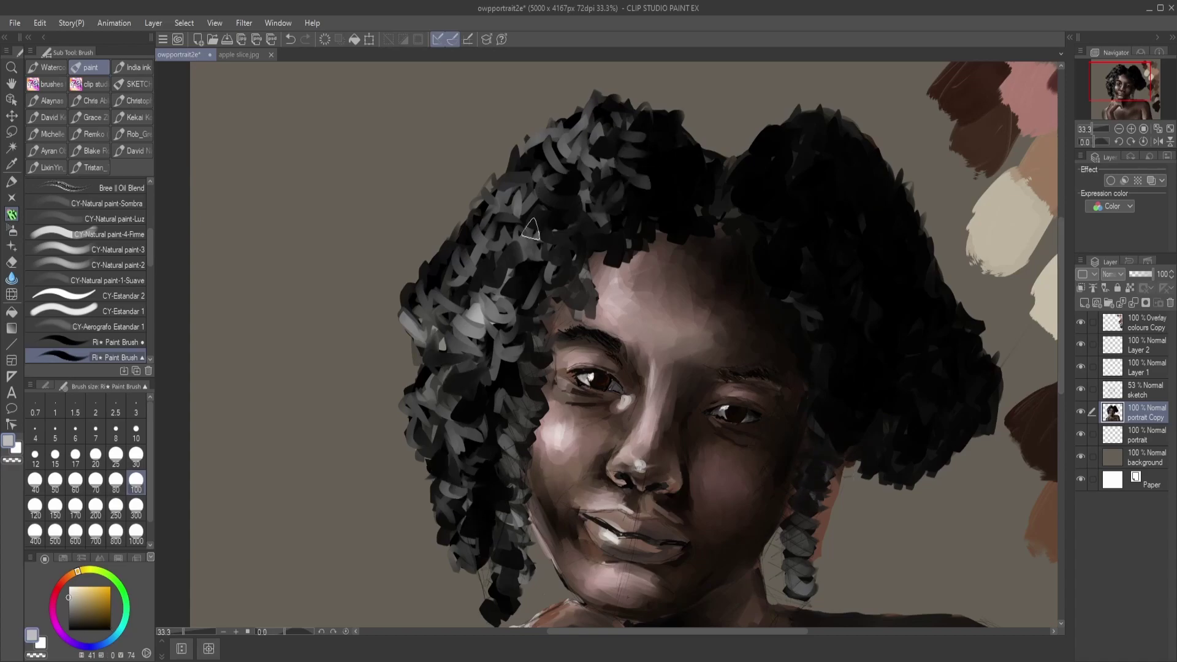
# Reduce the brush size to 50 and add small light gray highlights to the lit-side curls and braid
pyautogui.press('[')
pyautogui.moveTo(531, 225); pyautogui.dragTo(509, 263)
pyautogui.moveTo(515, 465); pyautogui.dragTo(506, 589)
pyautogui.moveTo(466, 361); pyautogui.dragTo(457, 423)
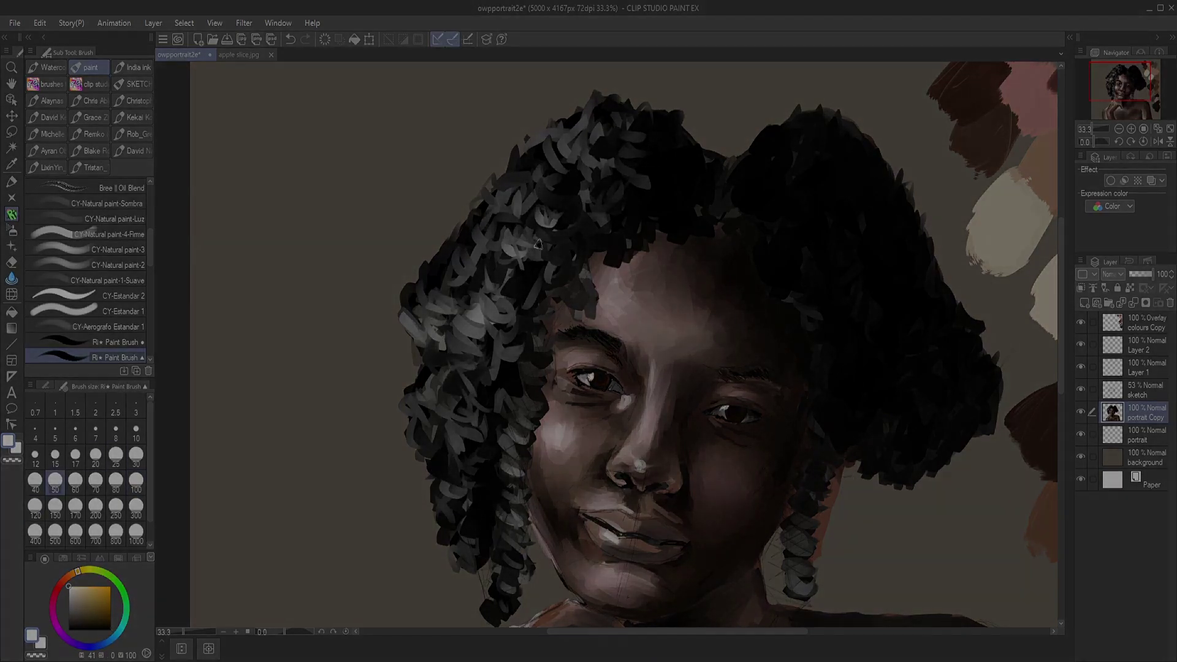